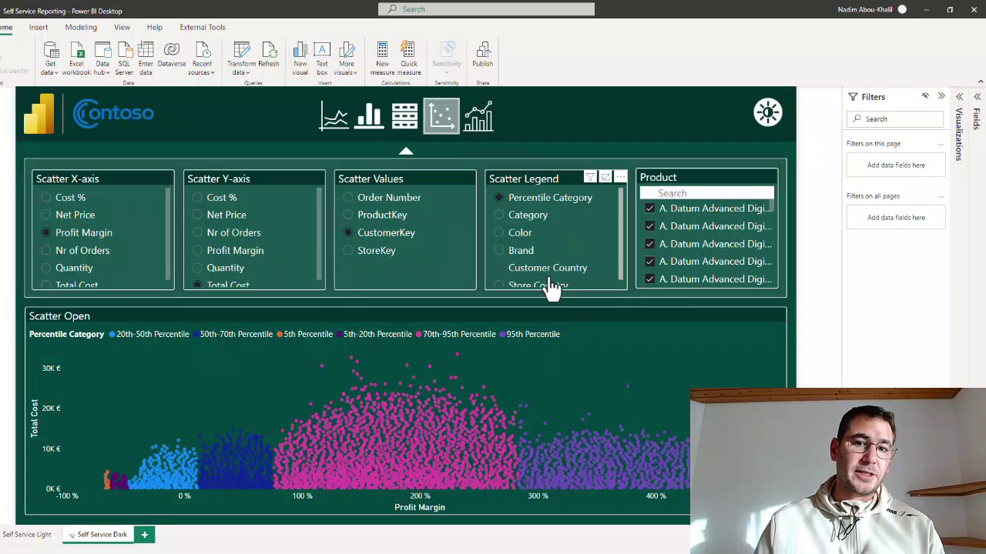
- Switch the dark report page to the bar line chart and expand its filter area
{"action": "left_click", "coordinate": [481, 127], "text": "ctrl"}
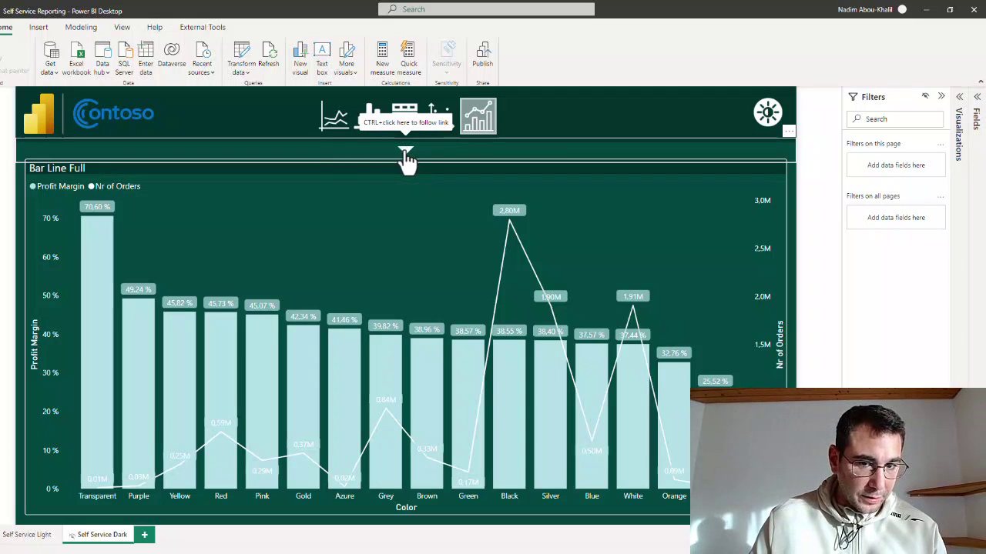
{"action": "left_click", "coordinate": [375, 161]}
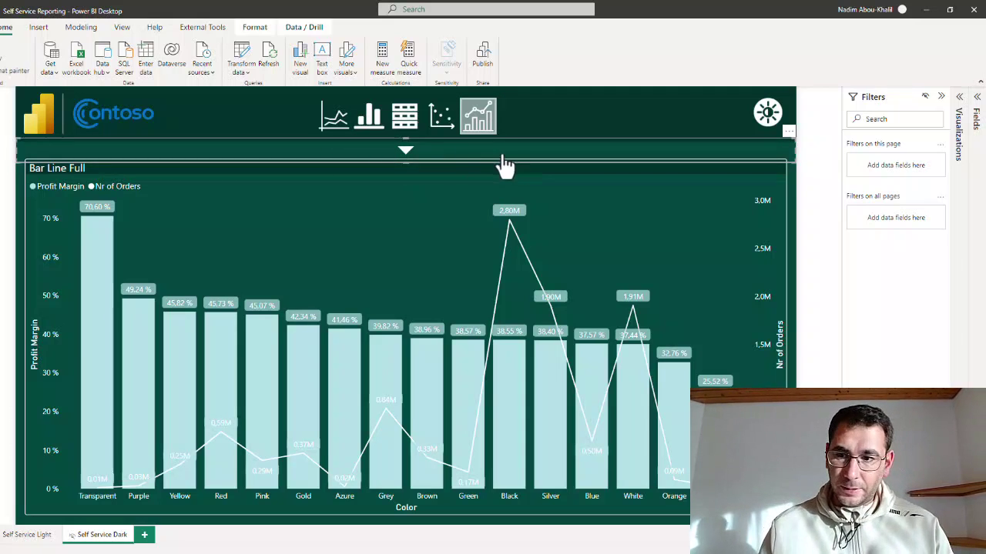
{"action": "left_click", "coordinate": [406, 152]}
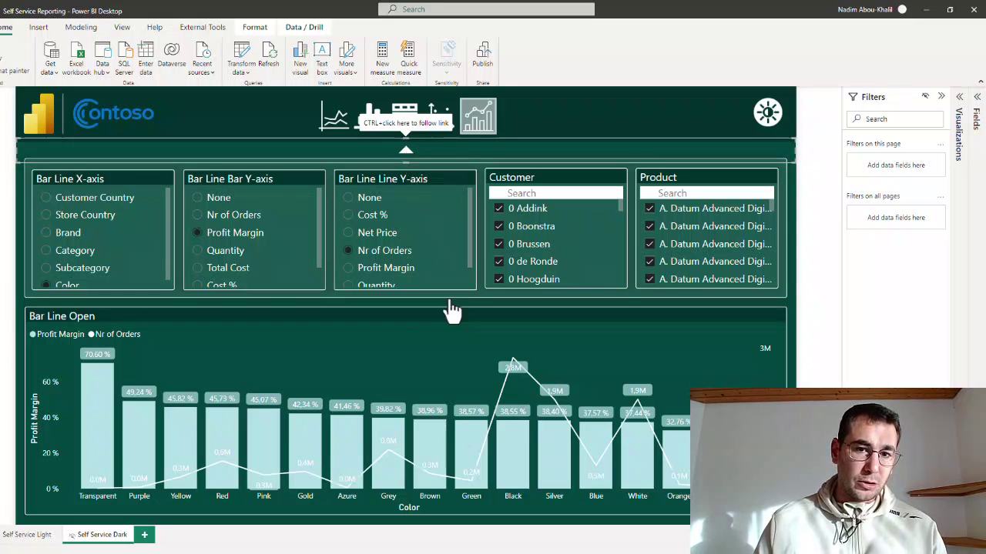
- Switch to the line chart, expand its filter area, show the secondary Y-axis version and browse the secondary Y-axis measures
{"action": "left_click", "coordinate": [338, 121], "text": "ctrl"}
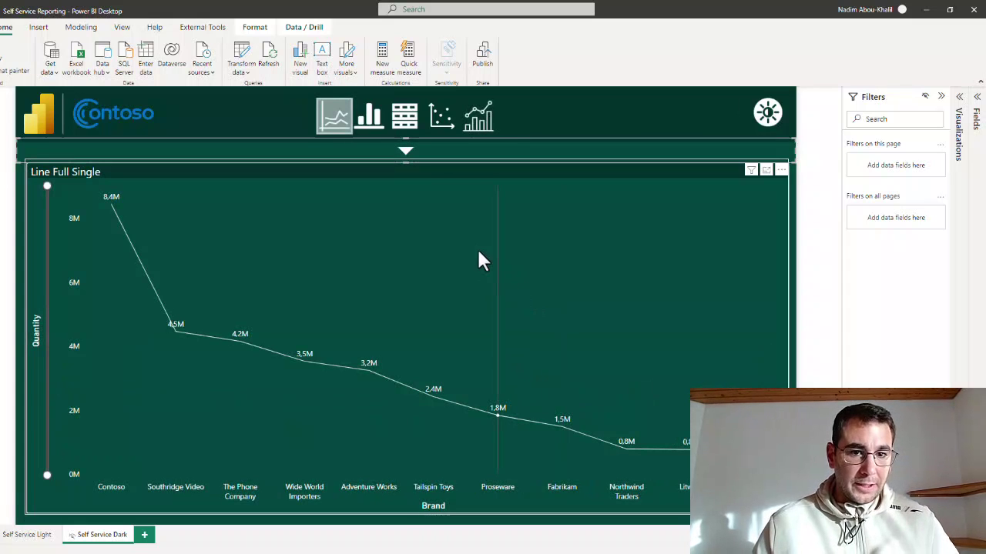
{"action": "left_click", "coordinate": [410, 156], "text": "ctrl"}
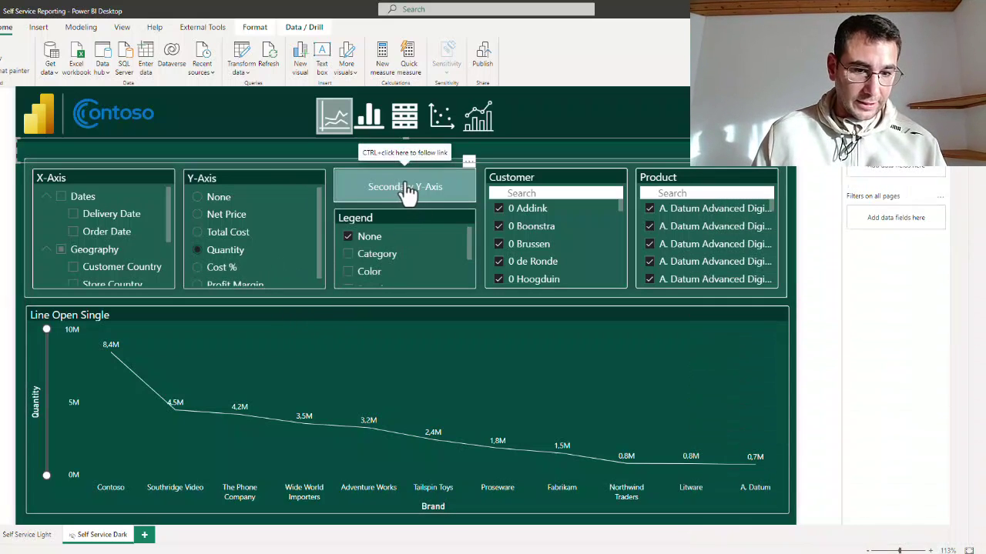
{"action": "left_click", "coordinate": [407, 191], "text": "ctrl"}
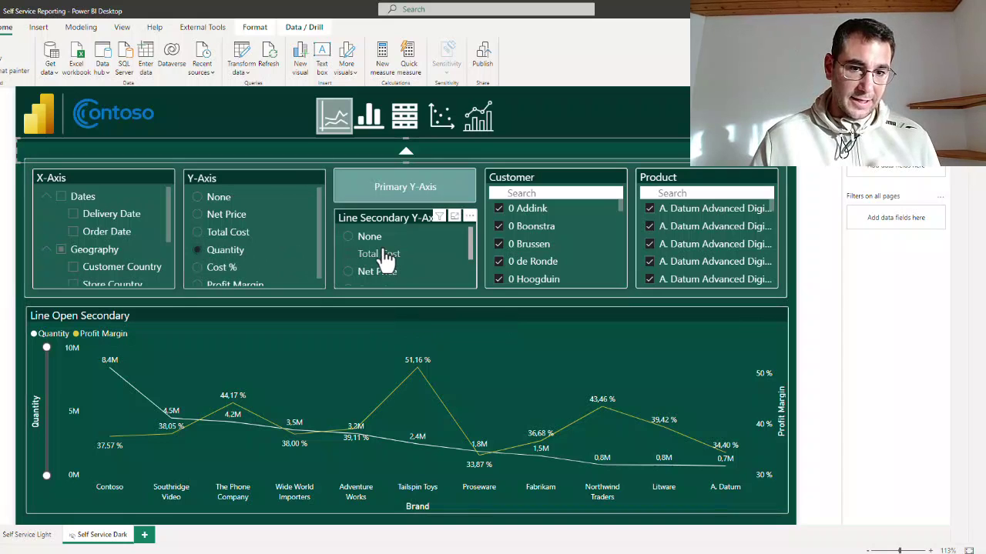
{"action": "scroll", "coordinate": [385, 262], "scroll_direction": "down", "scroll_amount": 1}
{"action": "scroll", "coordinate": [397, 277], "scroll_direction": "down", "scroll_amount": 2}
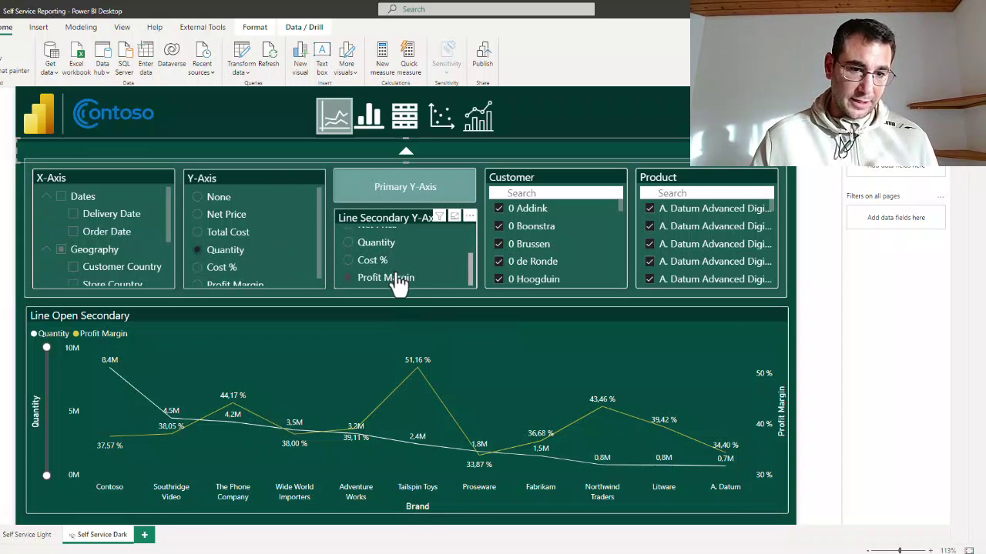
{"action": "scroll", "coordinate": [396, 275], "scroll_direction": "up", "scroll_amount": 2}
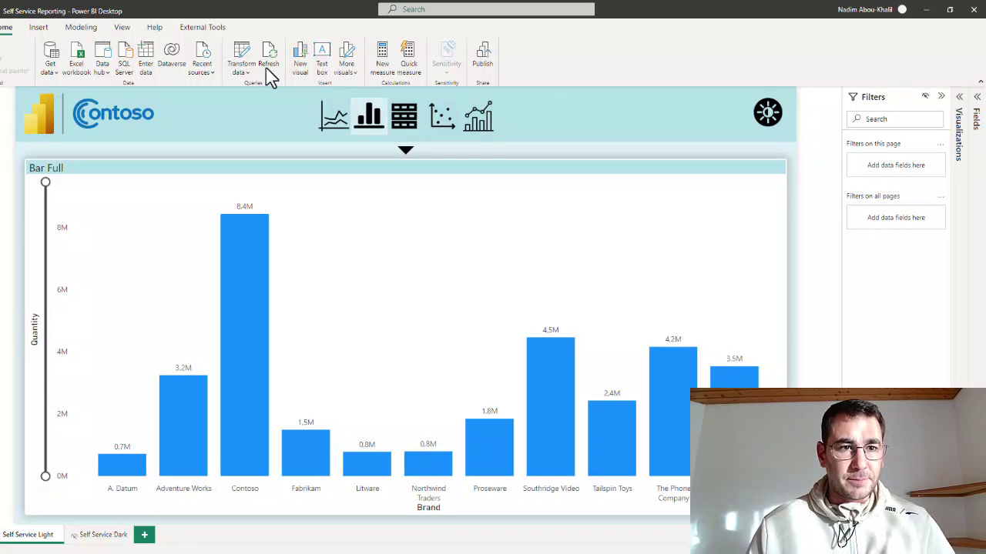
- Show the page's layer order and expand the Arrows group to examine its layers
{"action": "left_click", "coordinate": [123, 28]}
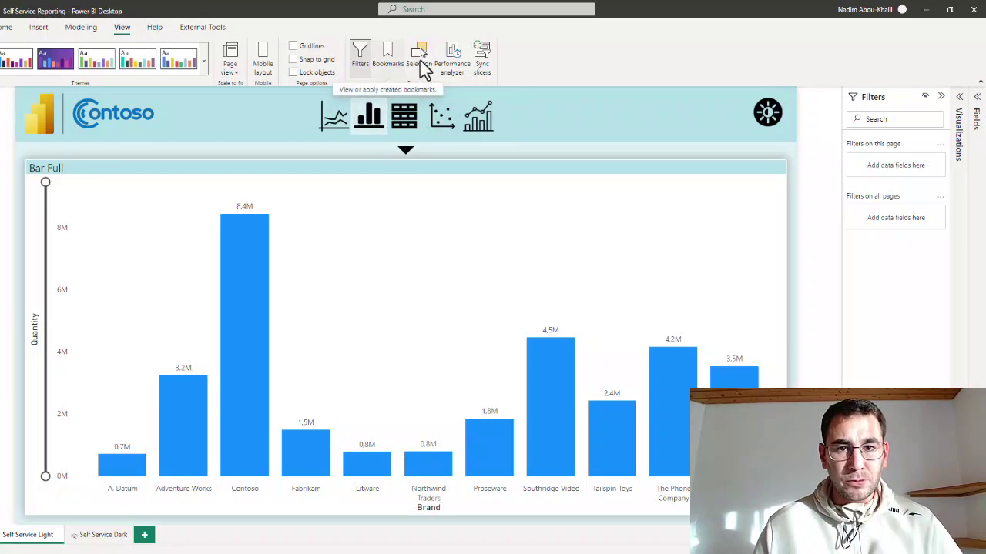
{"action": "left_click", "coordinate": [421, 66]}
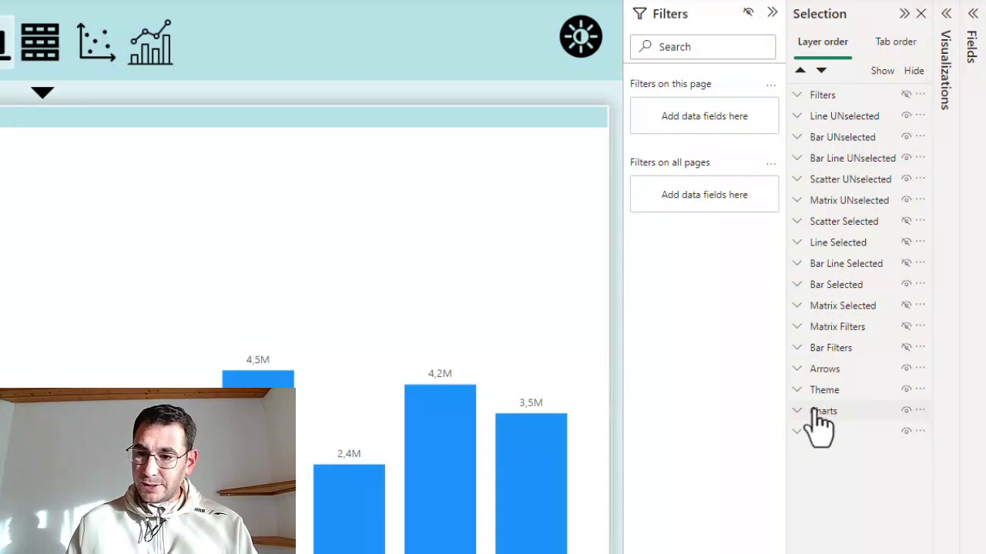
{"action": "left_click", "coordinate": [799, 370]}
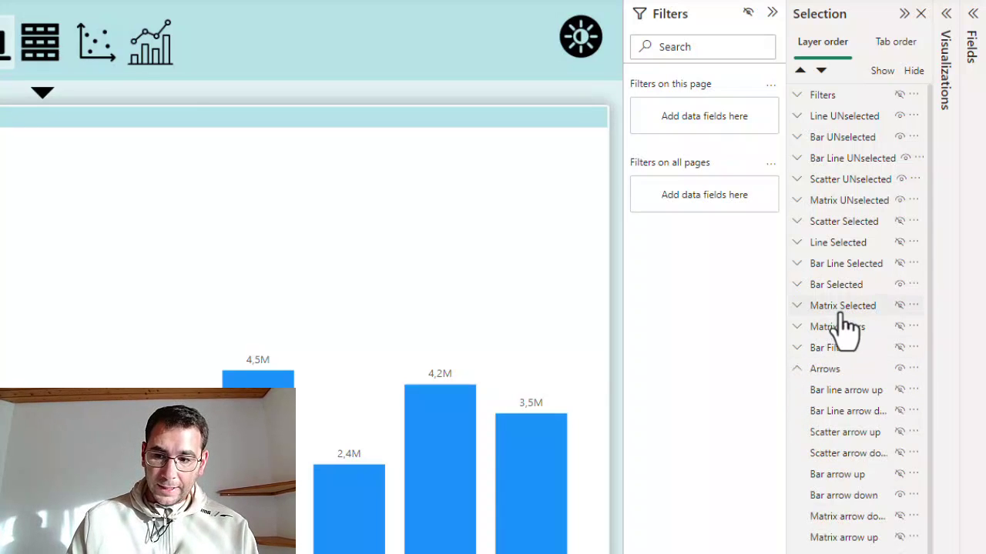
{"action": "scroll", "coordinate": [842, 300], "scroll_direction": "down", "scroll_amount": 1}
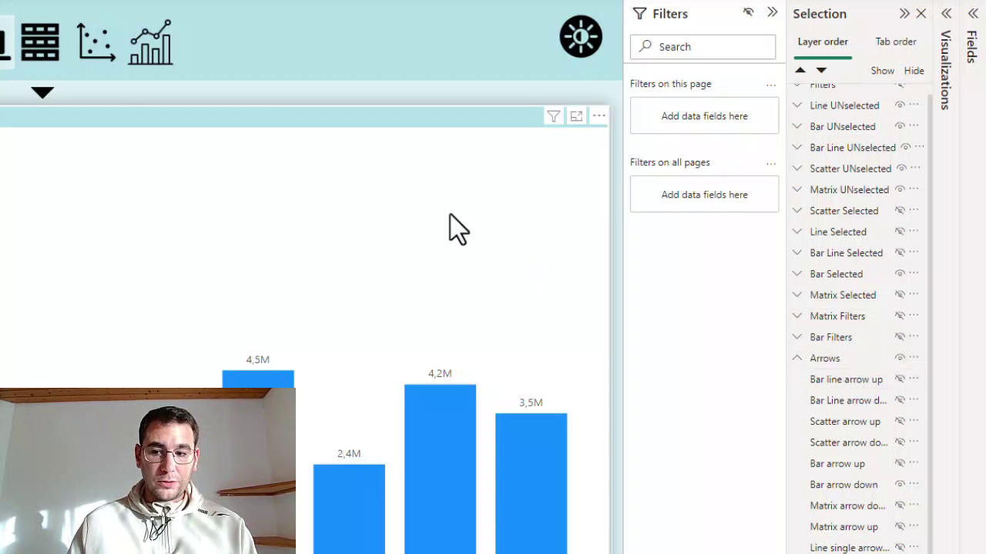
- Switch the light report page to the bar line chart, expand its filter area and select the collapse arrow
{"action": "left_click", "coordinate": [149, 66]}
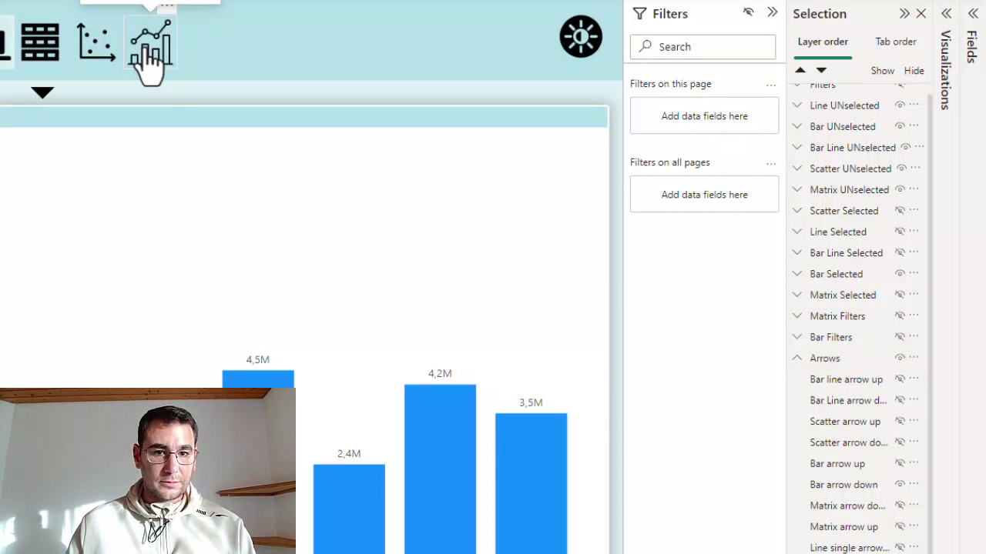
{"action": "left_click", "coordinate": [44, 97], "text": "ctrl"}
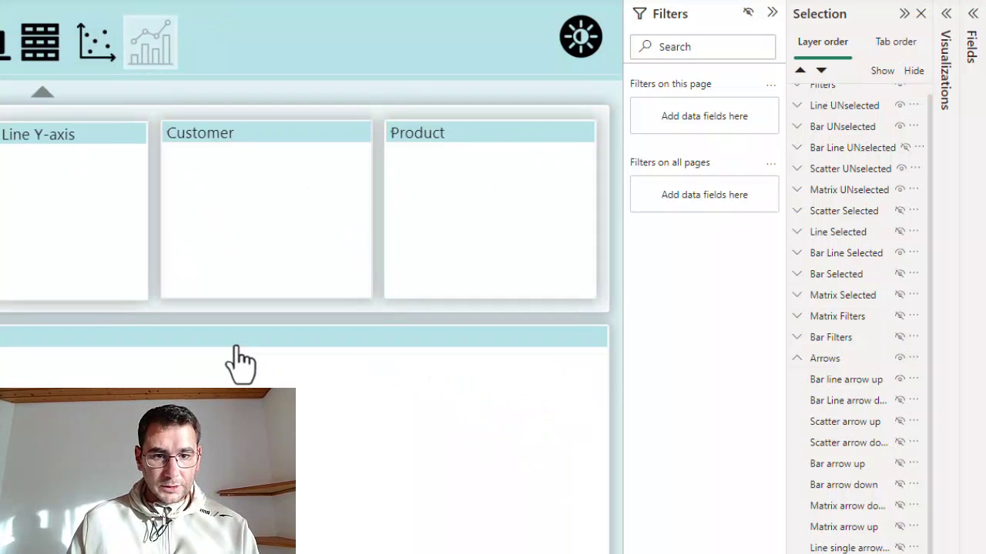
{"action": "left_click", "coordinate": [58, 98]}
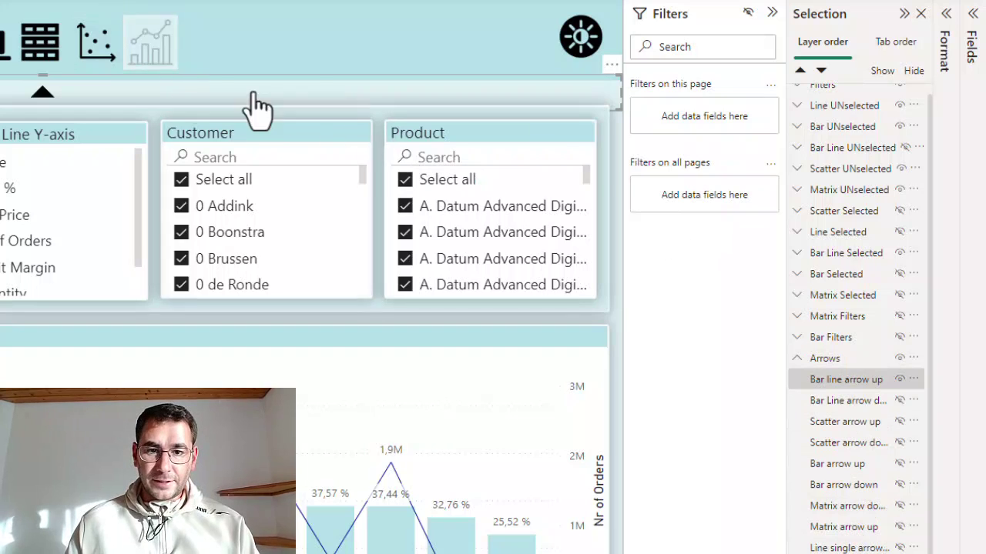
- Select the bar line chart icon and inspect the layers inside the Bar Line Selected group
{"action": "left_click", "coordinate": [151, 42]}
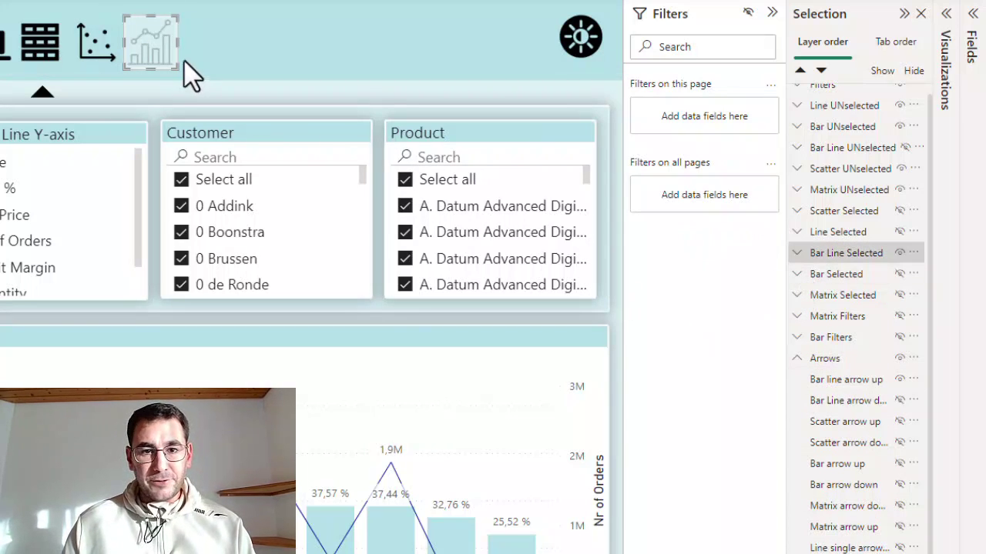
{"action": "left_click", "coordinate": [794, 256]}
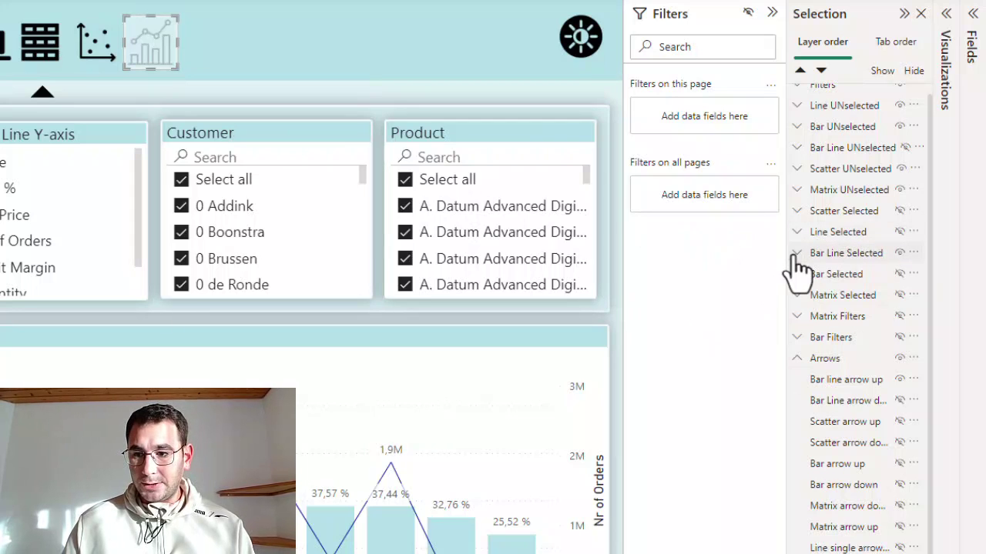
{"action": "left_click", "coordinate": [795, 254]}
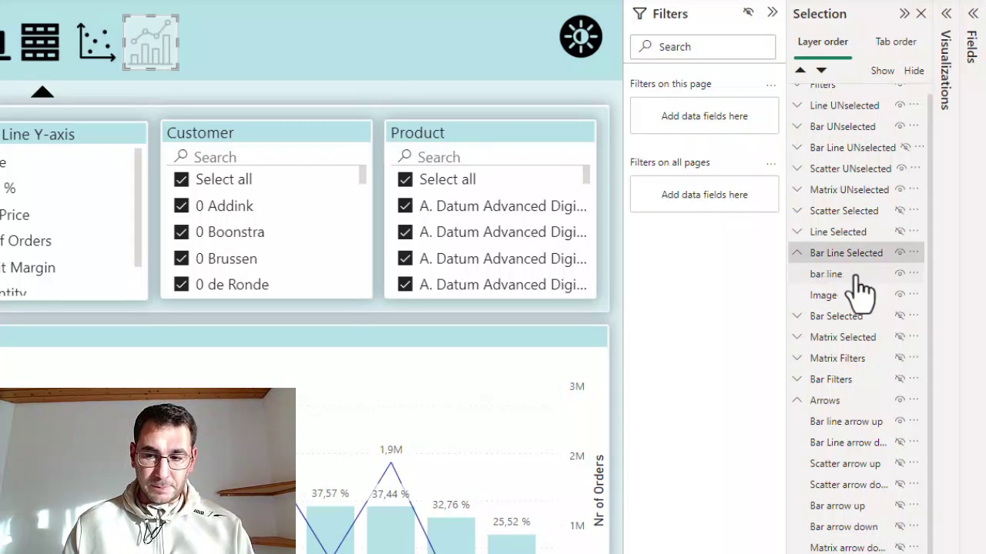
{"action": "left_click", "coordinate": [797, 253]}
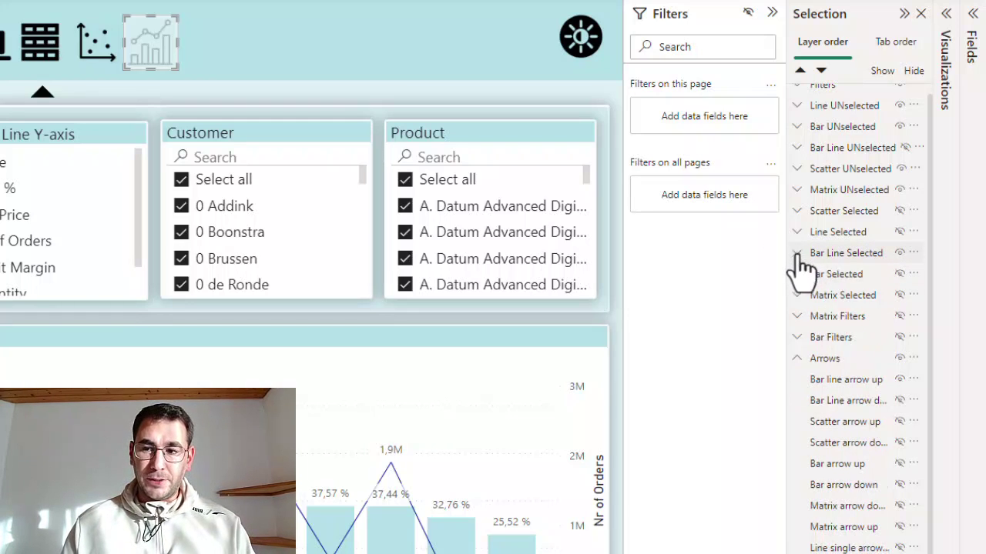
- Collapse the Arrows group in the layer order
{"action": "left_click", "coordinate": [797, 359]}
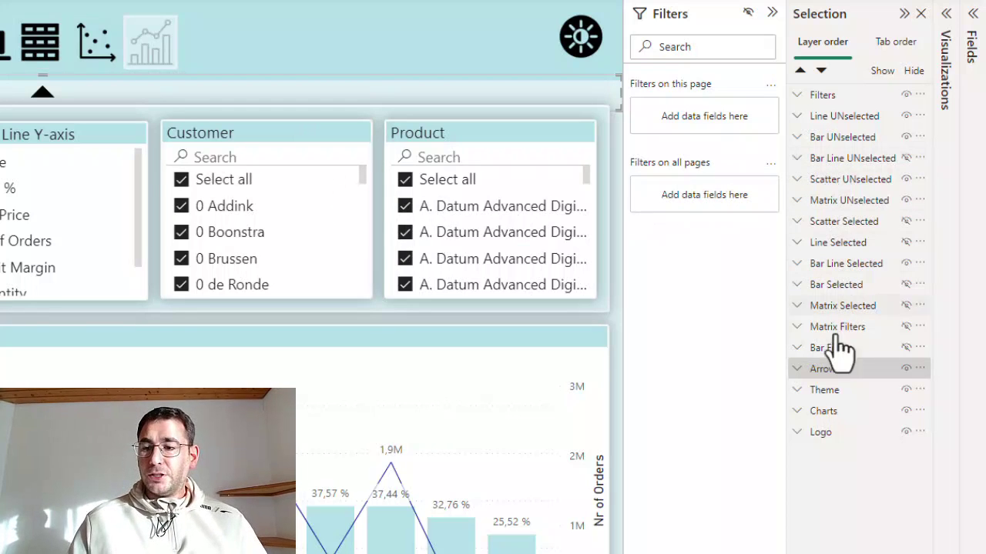
{"action": "left_click", "coordinate": [834, 371]}
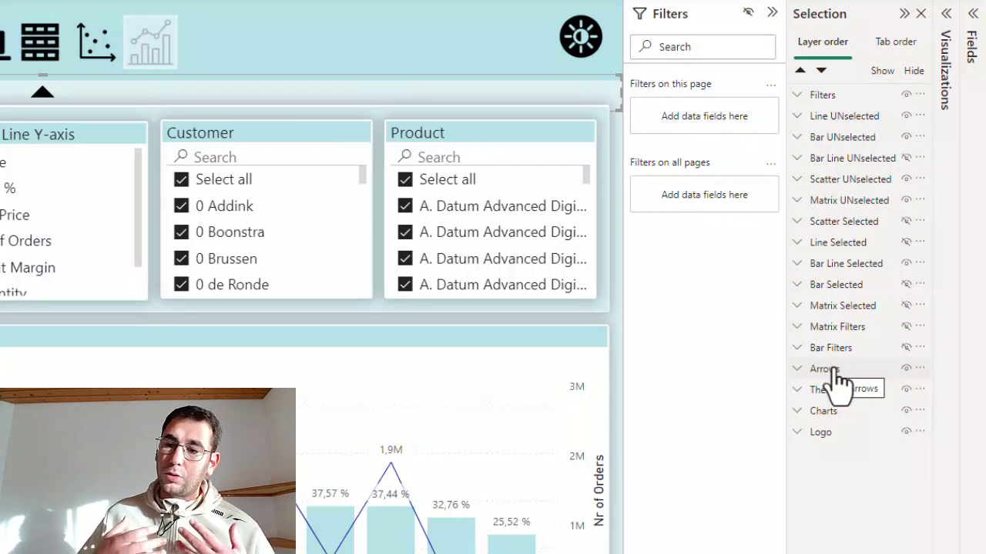
{"action": "left_click", "coordinate": [835, 372]}
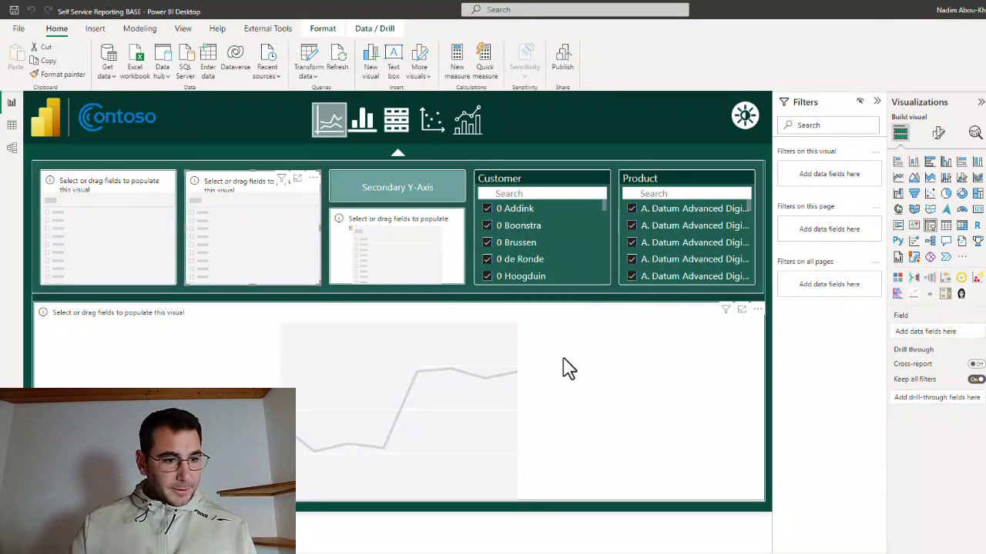
- With the empty line chart selected, start a fields parameter named X-Axis without adding a slicer to the page
{"action": "left_click", "coordinate": [557, 377]}
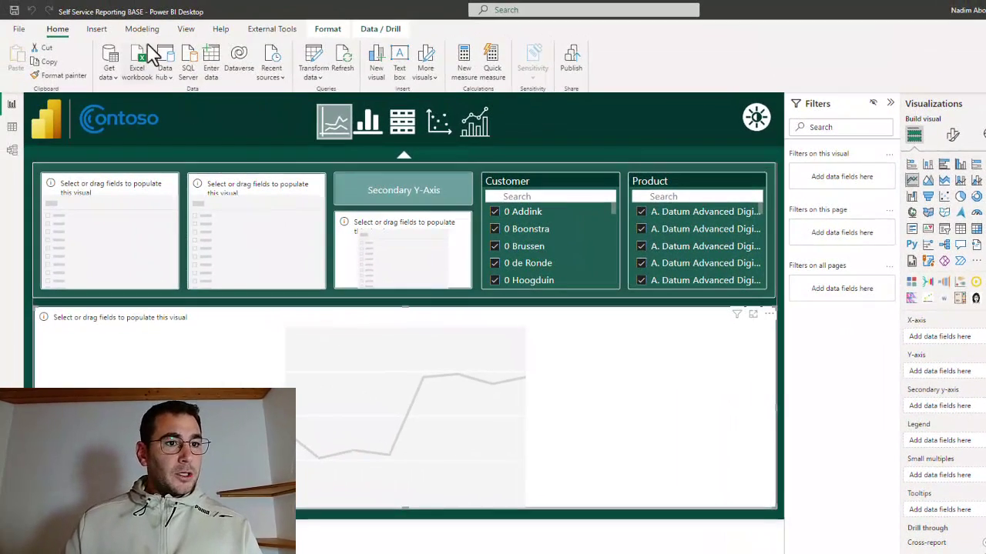
{"action": "left_click", "coordinate": [142, 29]}
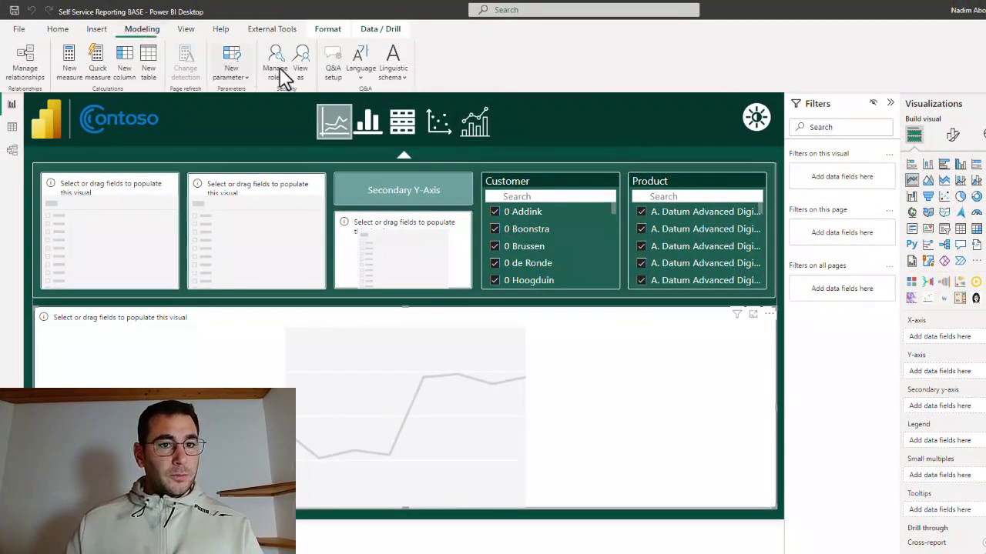
{"action": "left_click", "coordinate": [237, 84]}
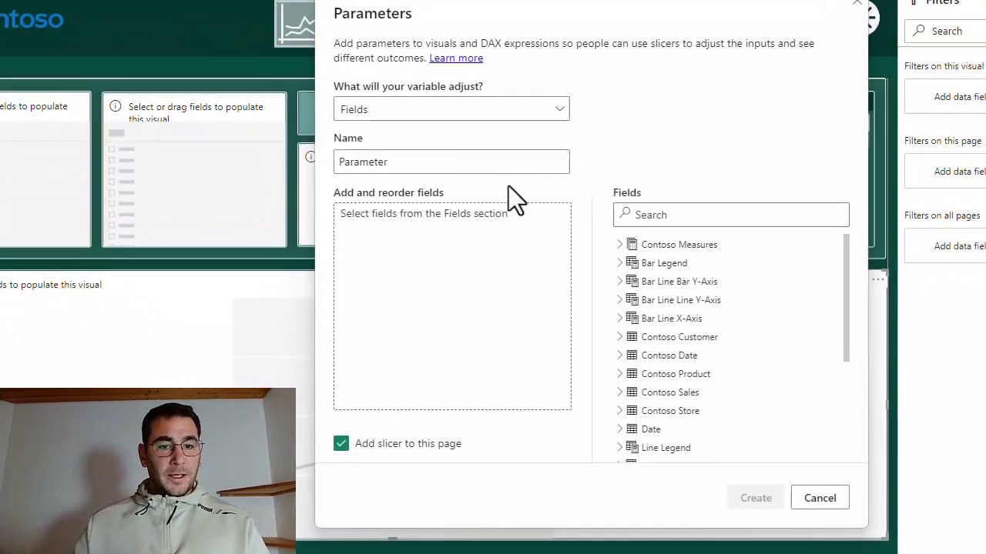
{"action": "double_click", "coordinate": [443, 197]}
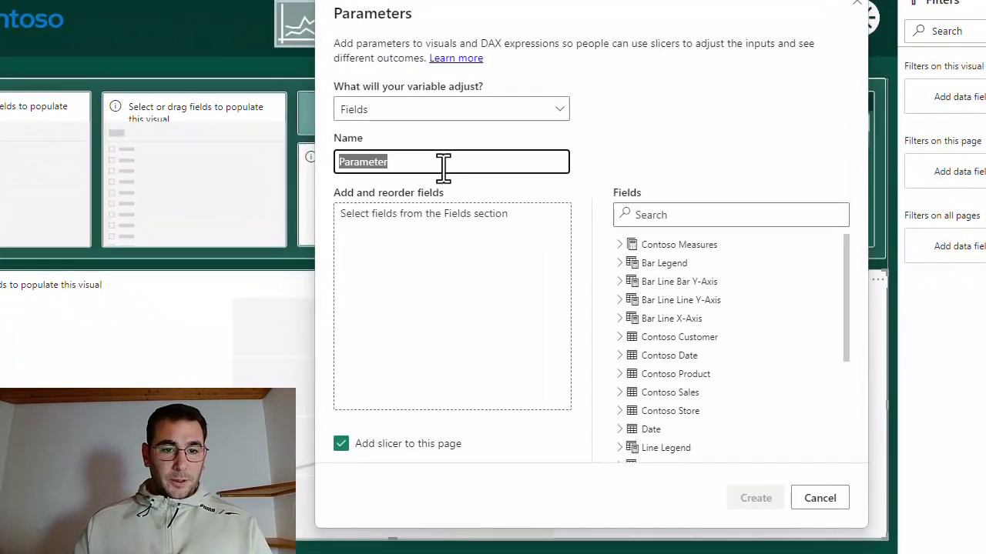
{"action": "type", "text": "X-Axis"}
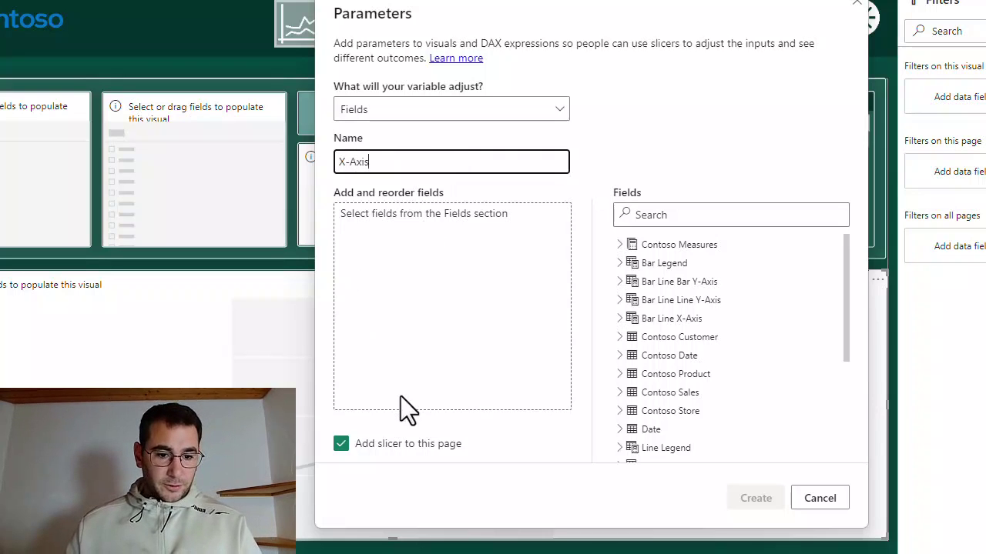
{"action": "left_click", "coordinate": [356, 447]}
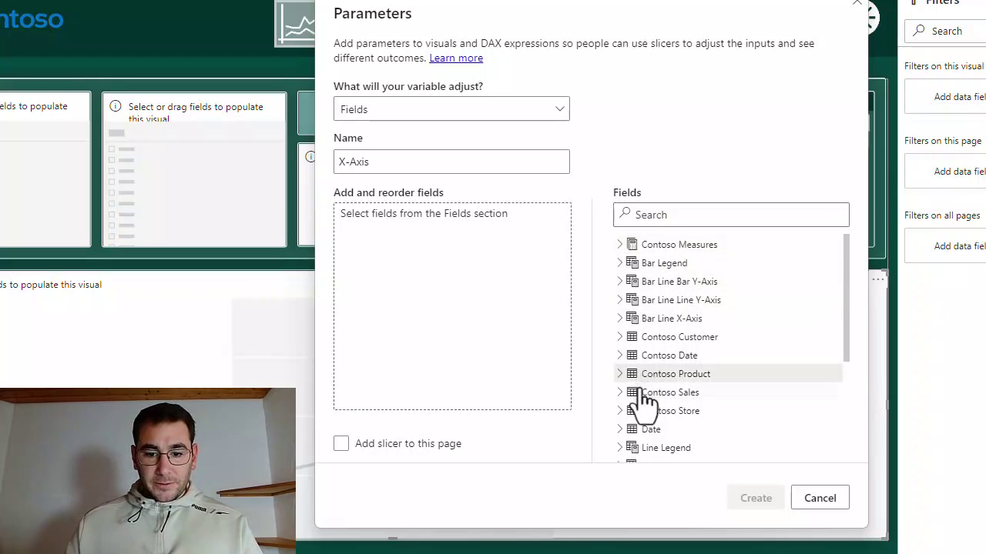
- Add Delivery Date and Order Date from the Contoso Sales table to the X-Axis parameter
{"action": "scroll", "coordinate": [643, 408], "scroll_direction": "down", "scroll_amount": 2}
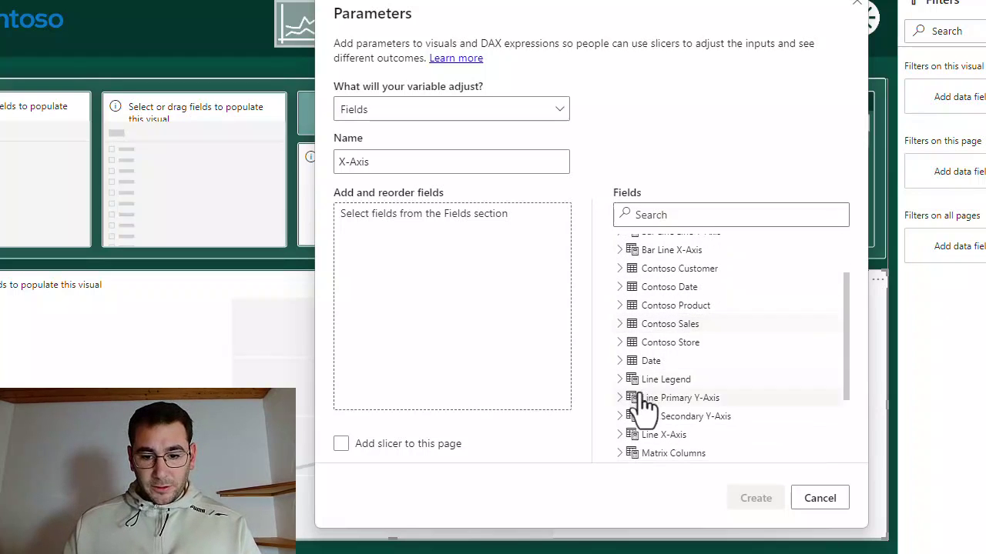
{"action": "left_click", "coordinate": [620, 323]}
{"action": "scroll", "coordinate": [651, 319], "scroll_direction": "down", "scroll_amount": 2}
{"action": "left_click", "coordinate": [644, 311]}
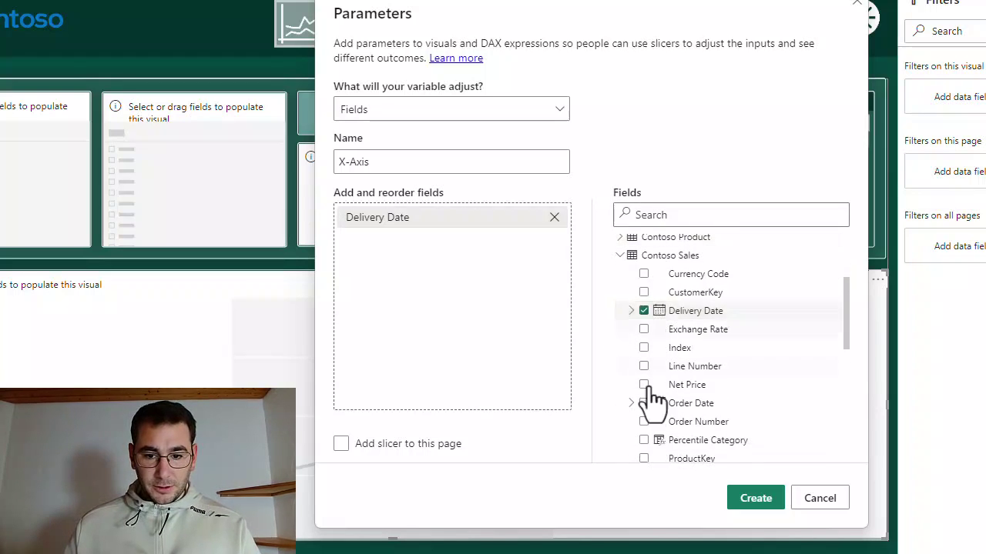
{"action": "left_click", "coordinate": [644, 404]}
{"action": "scroll", "coordinate": [639, 339], "scroll_direction": "up", "scroll_amount": 3}
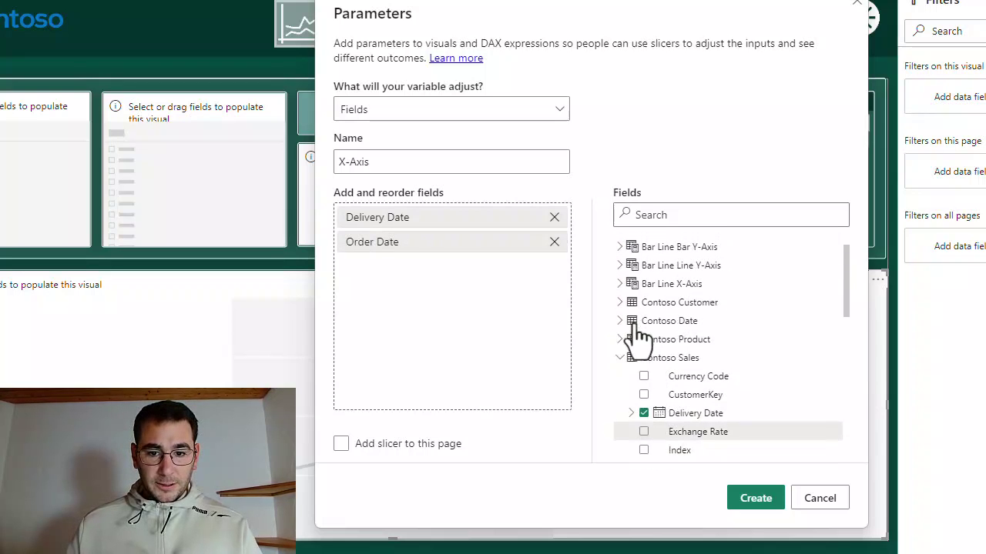
- Add Brand, Category, Subcategory and Color from the Contoso Product table to the X-Axis parameter
{"action": "left_click", "coordinate": [620, 358]}
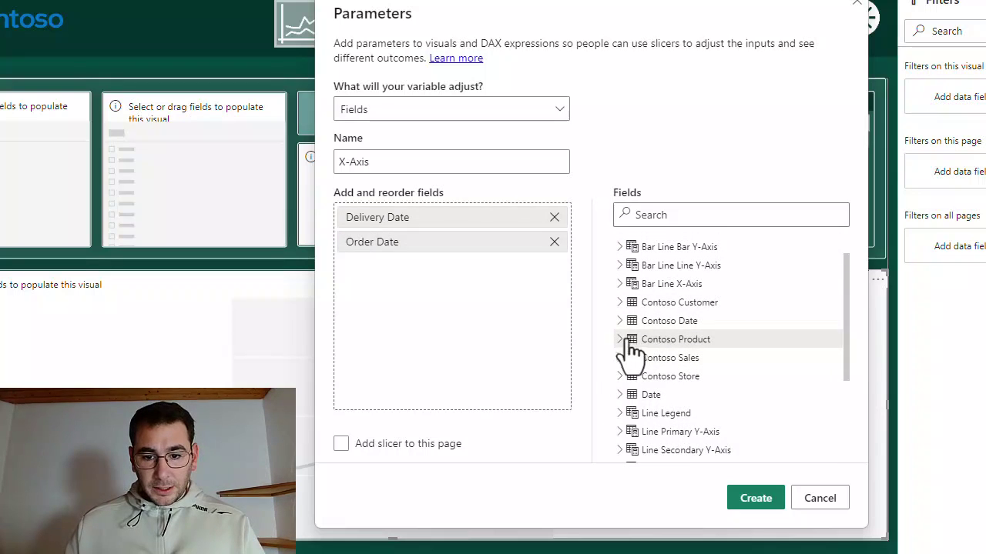
{"action": "left_click", "coordinate": [620, 339]}
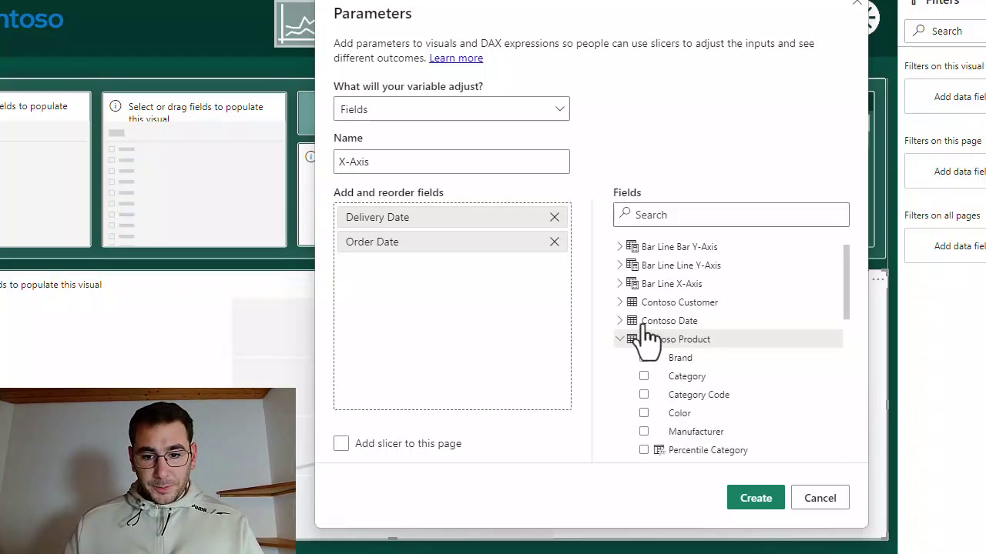
{"action": "scroll", "coordinate": [644, 329], "scroll_direction": "down", "scroll_amount": 2}
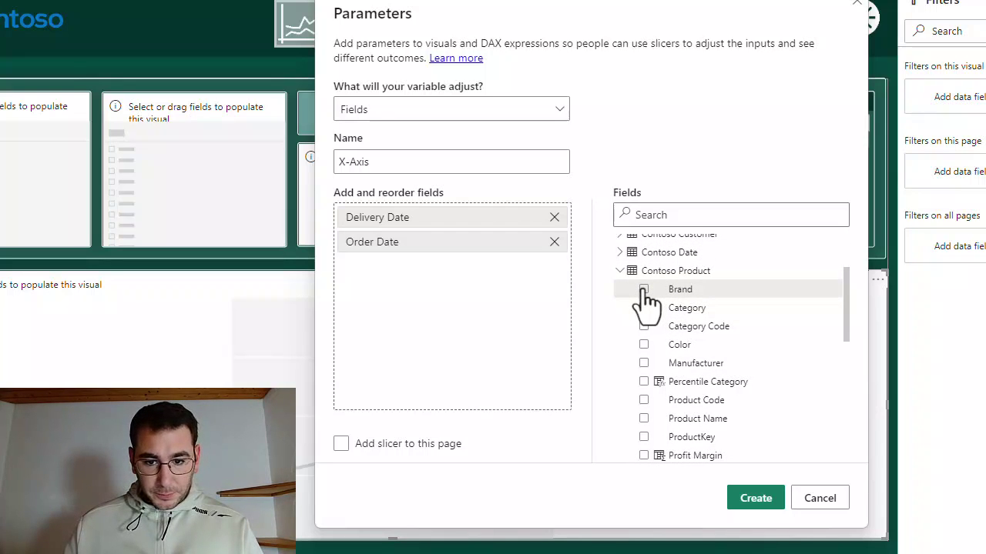
{"action": "left_click", "coordinate": [644, 289]}
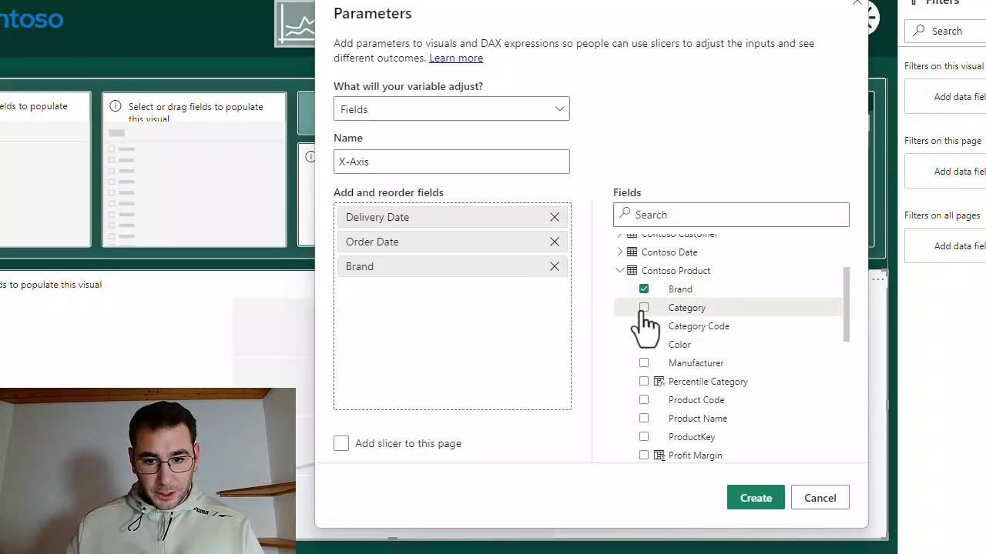
{"action": "left_click", "coordinate": [643, 308]}
{"action": "scroll", "coordinate": [649, 443], "scroll_direction": "down", "scroll_amount": 2}
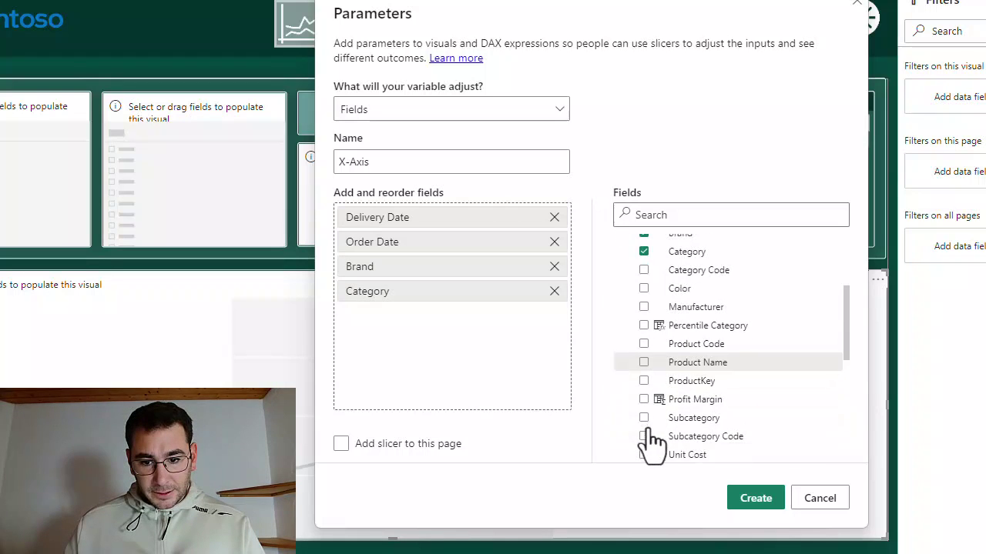
{"action": "left_click", "coordinate": [644, 405]}
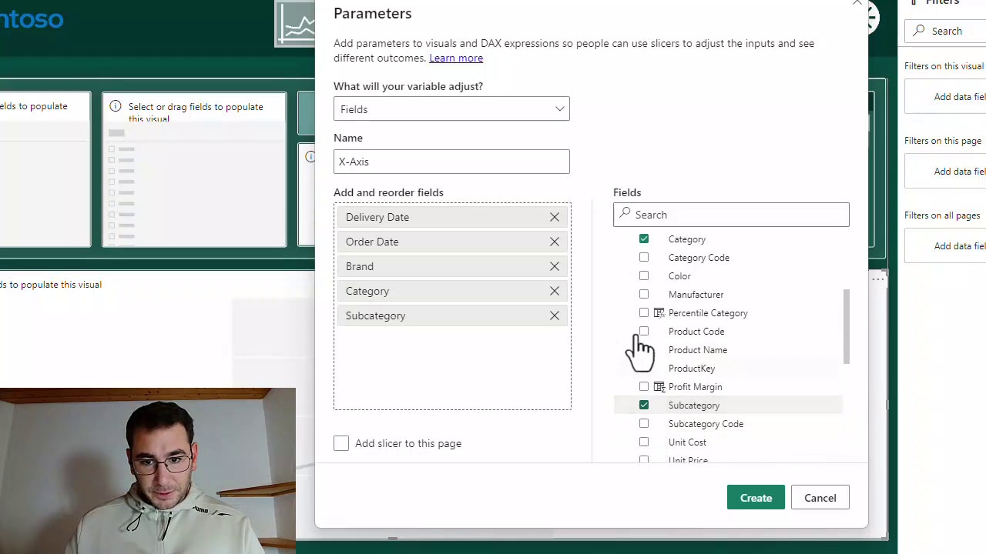
{"action": "left_click", "coordinate": [643, 277]}
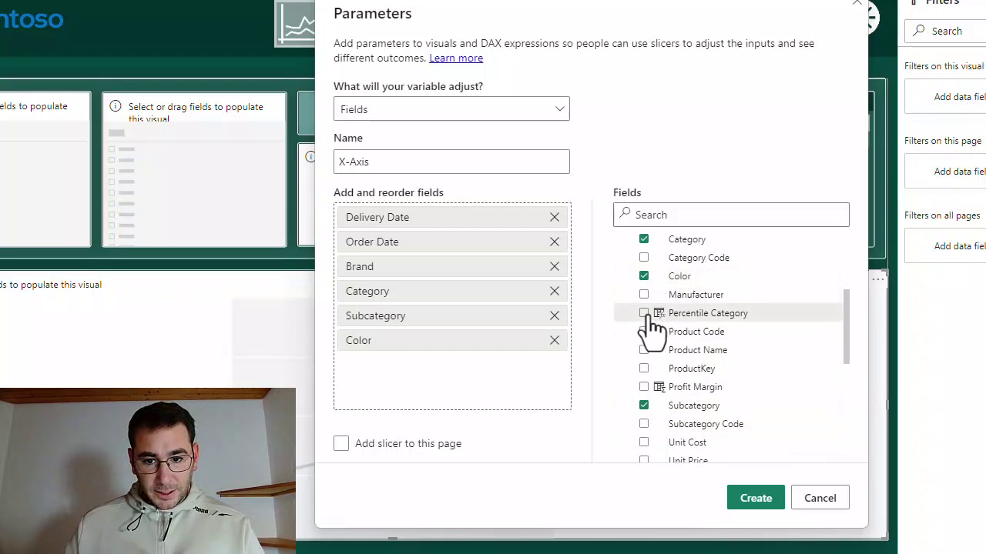
{"action": "scroll", "coordinate": [650, 323], "scroll_direction": "up", "scroll_amount": 2}
{"action": "left_click", "coordinate": [620, 302]}
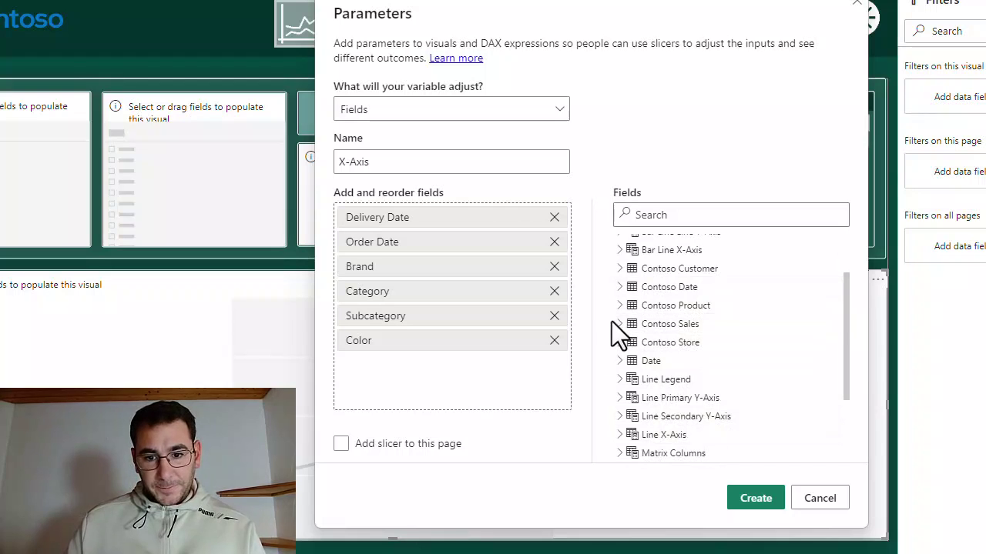
- Add Country from the Contoso Store table to the parameter and rename the entry Store Country
{"action": "left_click", "coordinate": [620, 342]}
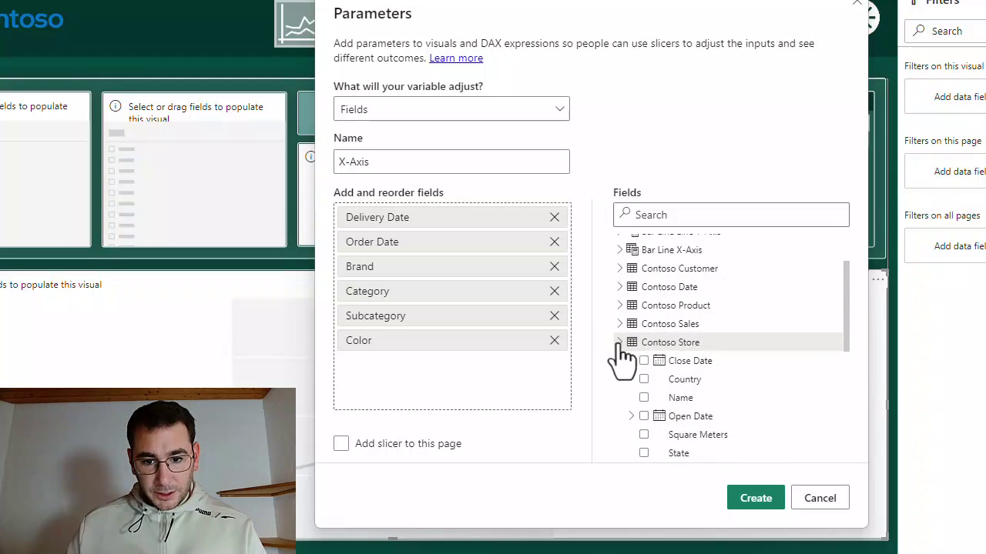
{"action": "left_click", "coordinate": [645, 345]}
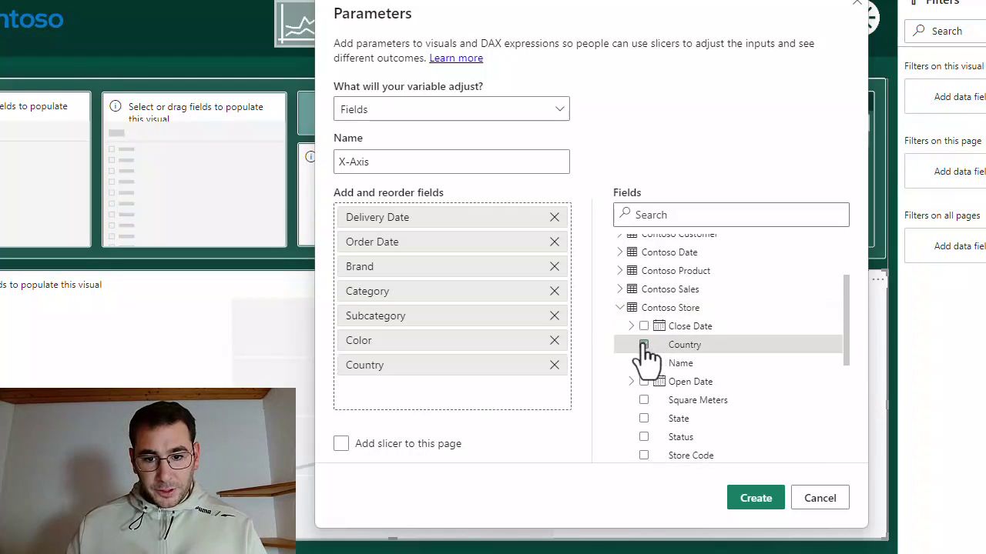
{"action": "double_click", "coordinate": [351, 367]}
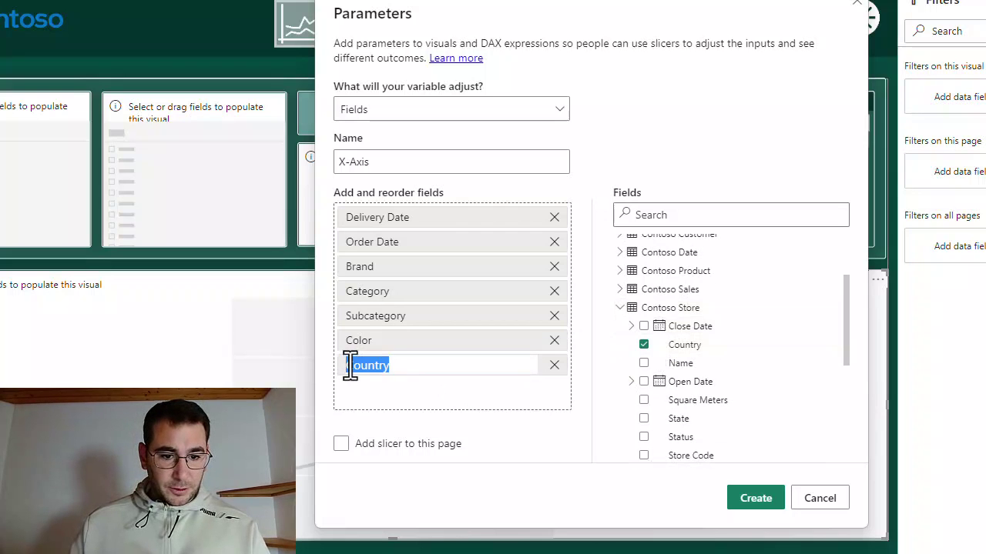
{"action": "left_click", "coordinate": [353, 368]}
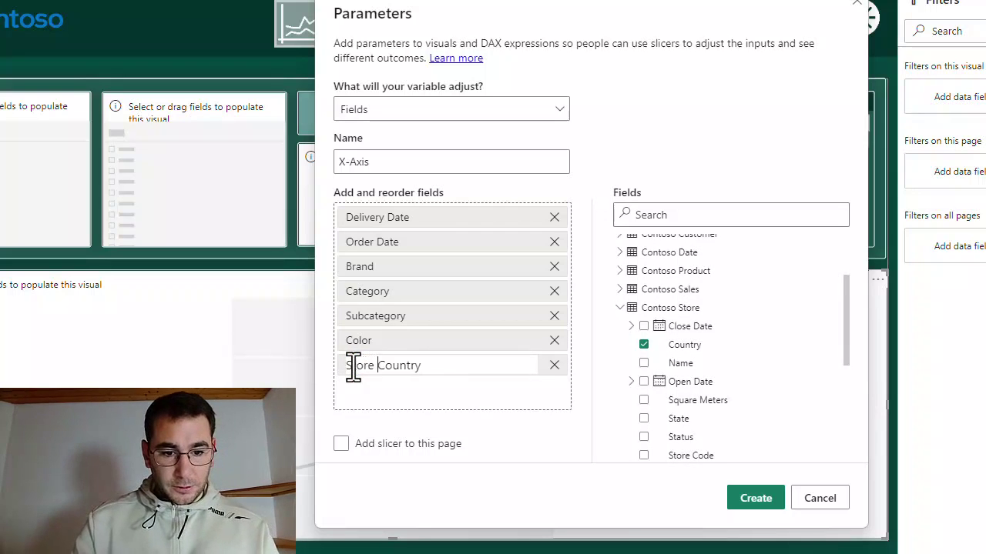
{"action": "key", "text": "Return"}
- Add Country from the Contoso Customer table, rename it Customer Country, and create the X-Axis parameter
{"action": "scroll", "coordinate": [655, 289], "scroll_direction": "up", "scroll_amount": 3}
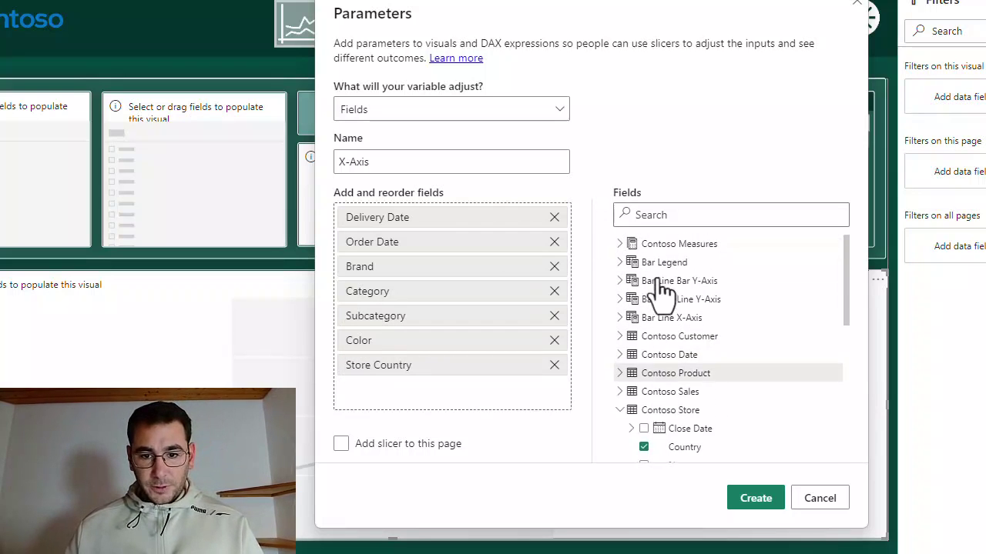
{"action": "left_click", "coordinate": [620, 337]}
{"action": "scroll", "coordinate": [662, 350], "scroll_direction": "down", "scroll_amount": 2}
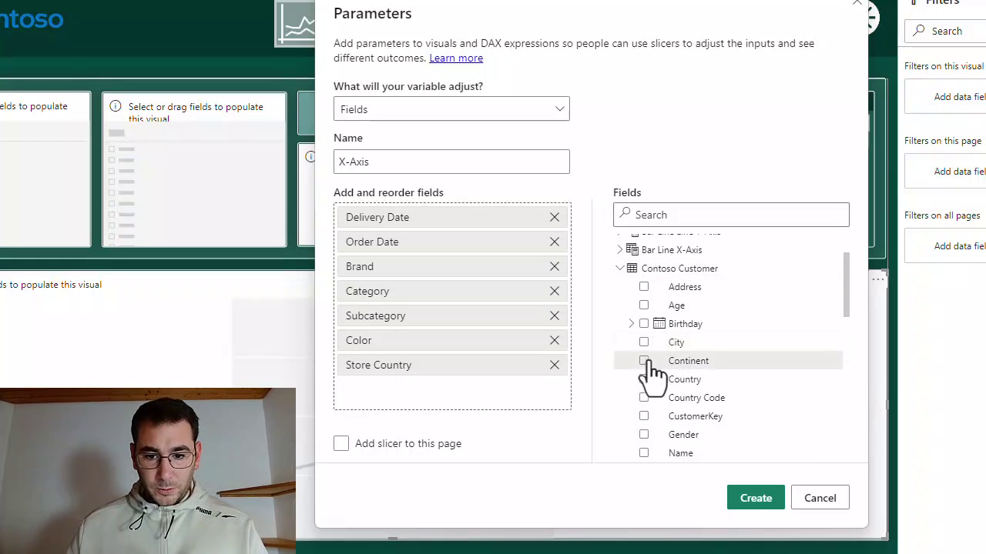
{"action": "left_click", "coordinate": [644, 379]}
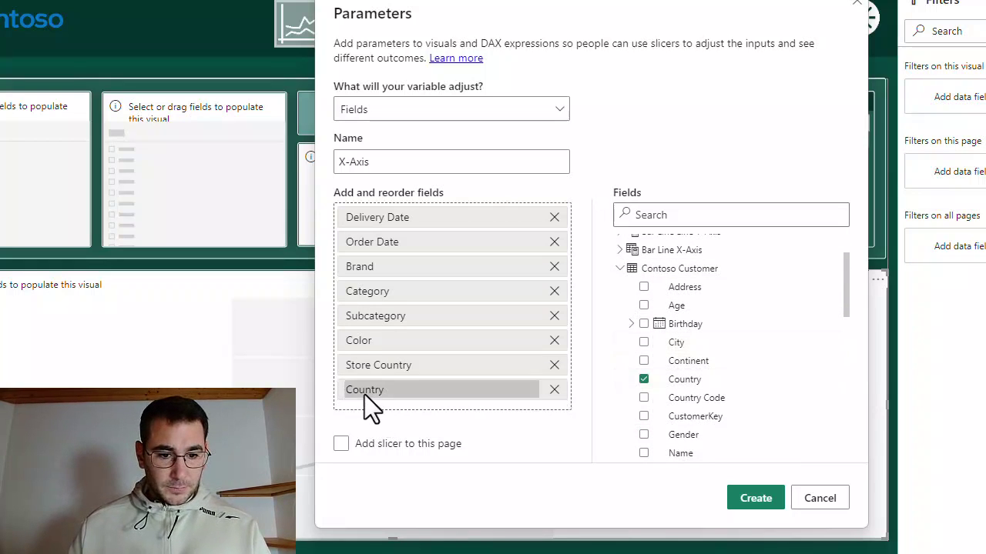
{"action": "double_click", "coordinate": [364, 395]}
{"action": "key", "text": "Left"}
{"action": "key", "text": "Right"}
{"action": "type", "text": "ust"}
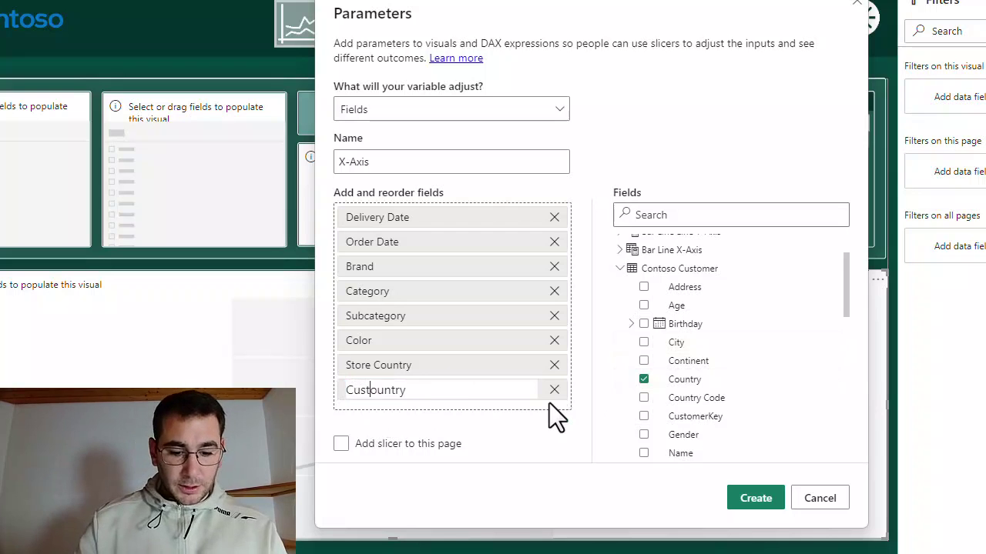
{"action": "type", "text": "omer C"}
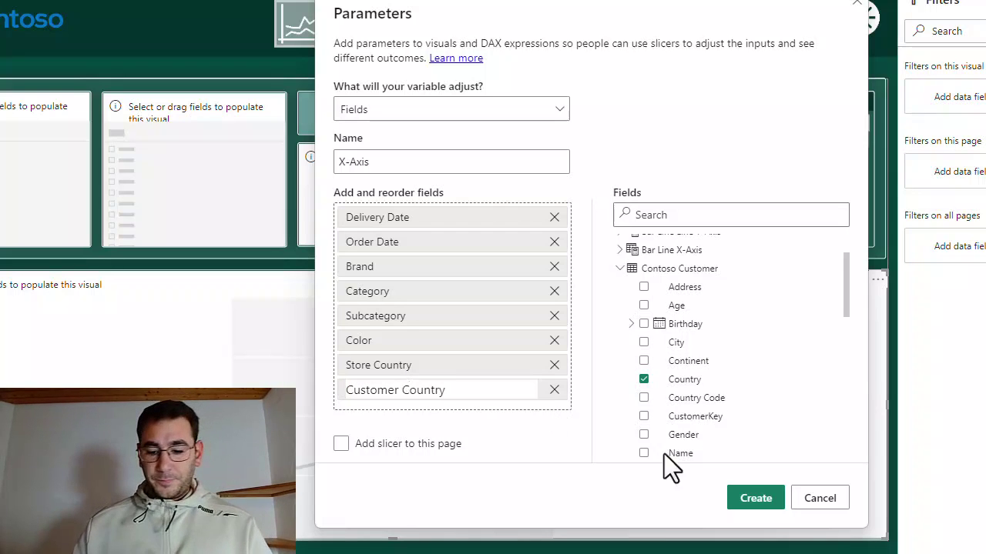
{"action": "key", "text": "Return"}
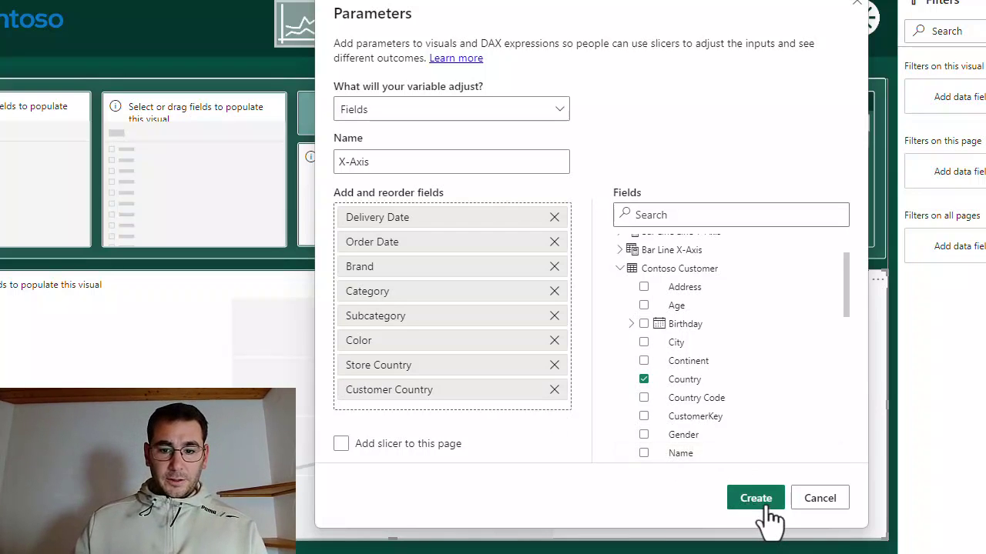
{"action": "left_click", "coordinate": [756, 498]}
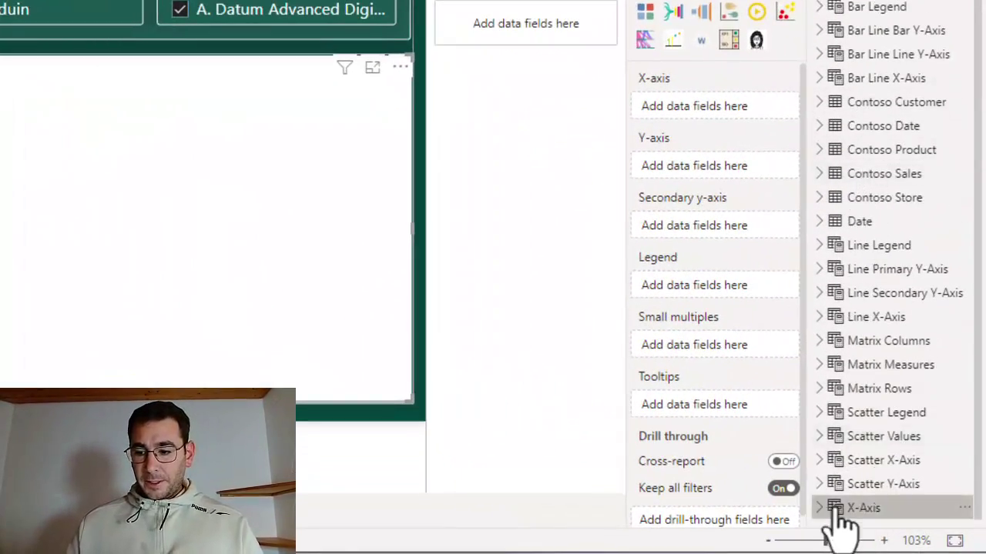
- Fill the leftmost empty slicer with the X-Axis parameter field and look through its options
{"action": "left_click", "coordinate": [870, 506]}
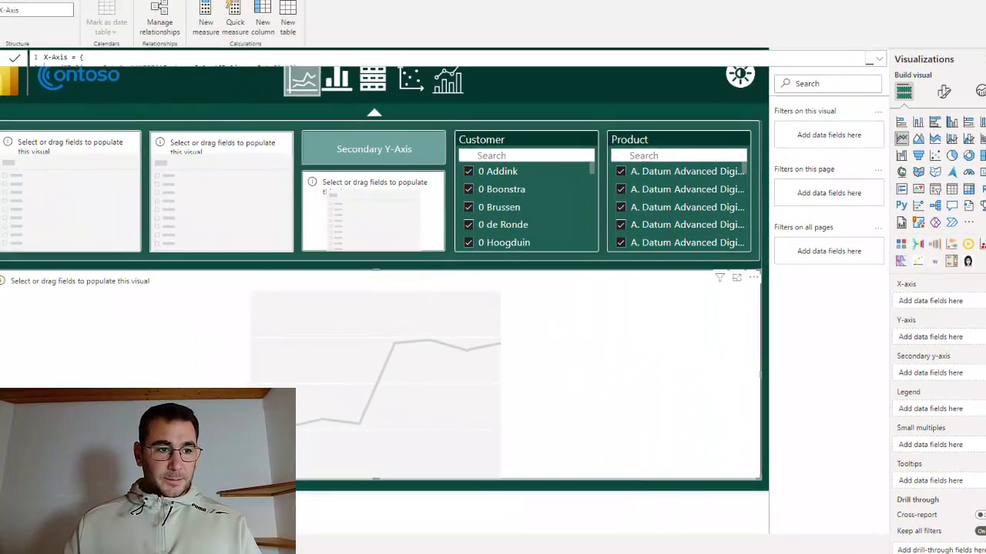
{"action": "left_click", "coordinate": [84, 187]}
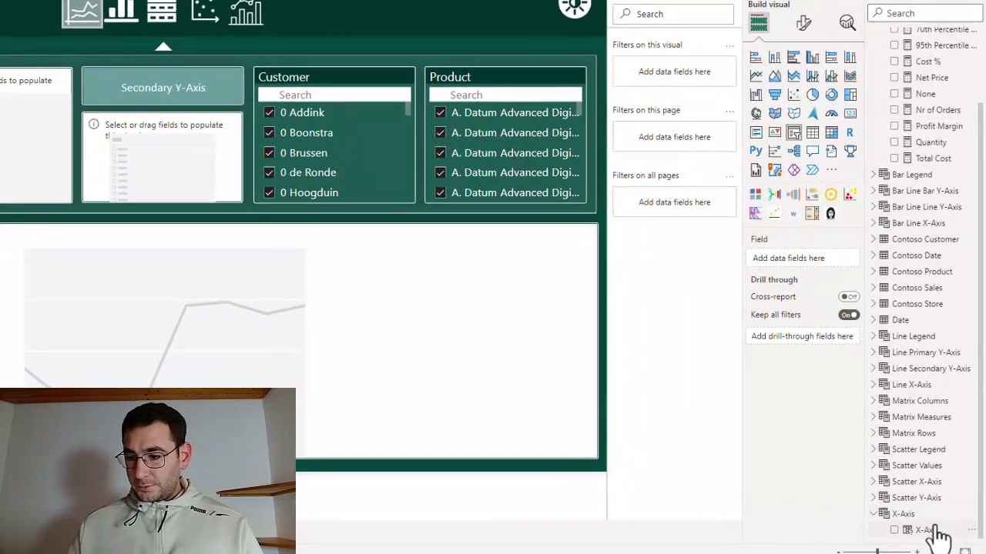
{"action": "left_click_drag", "start_coordinate": [935, 531], "coordinate": [825, 266]}
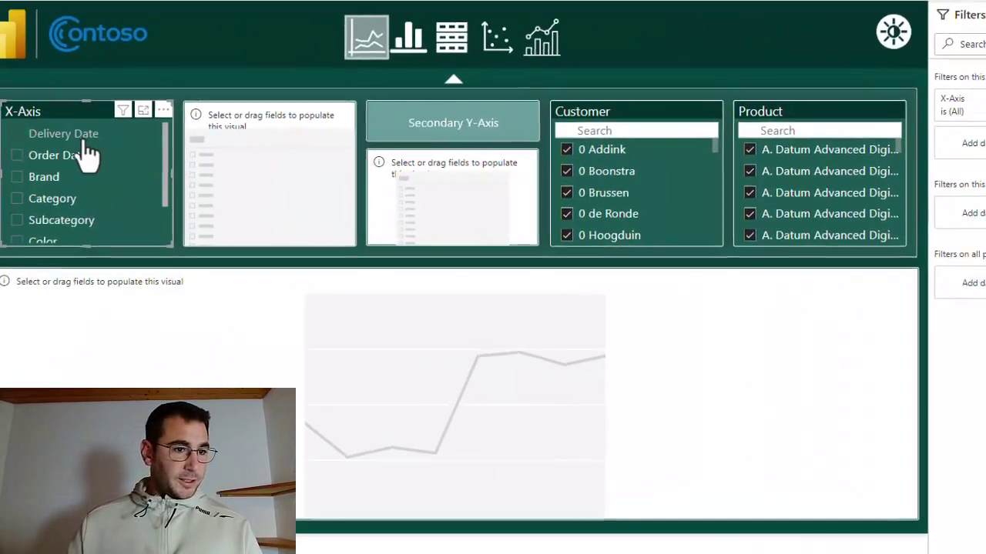
{"action": "scroll", "coordinate": [104, 165], "scroll_direction": "down", "scroll_amount": 2}
{"action": "scroll", "coordinate": [104, 171], "scroll_direction": "up", "scroll_amount": 3}
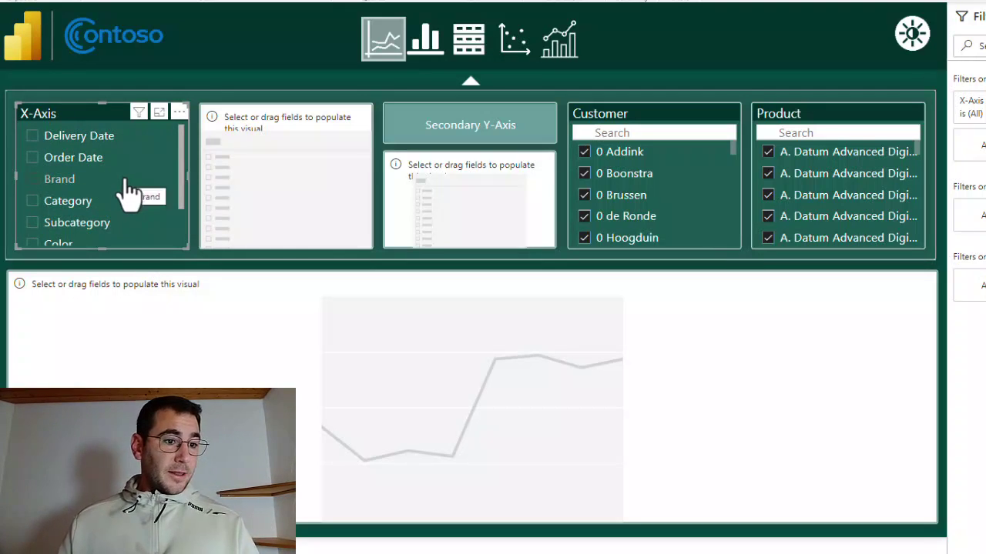
{"action": "scroll", "coordinate": [127, 193], "scroll_direction": "down", "scroll_amount": 2}
{"action": "scroll", "coordinate": [125, 193], "scroll_direction": "up", "scroll_amount": 2}
{"action": "scroll", "coordinate": [121, 181], "scroll_direction": "down", "scroll_amount": 1}
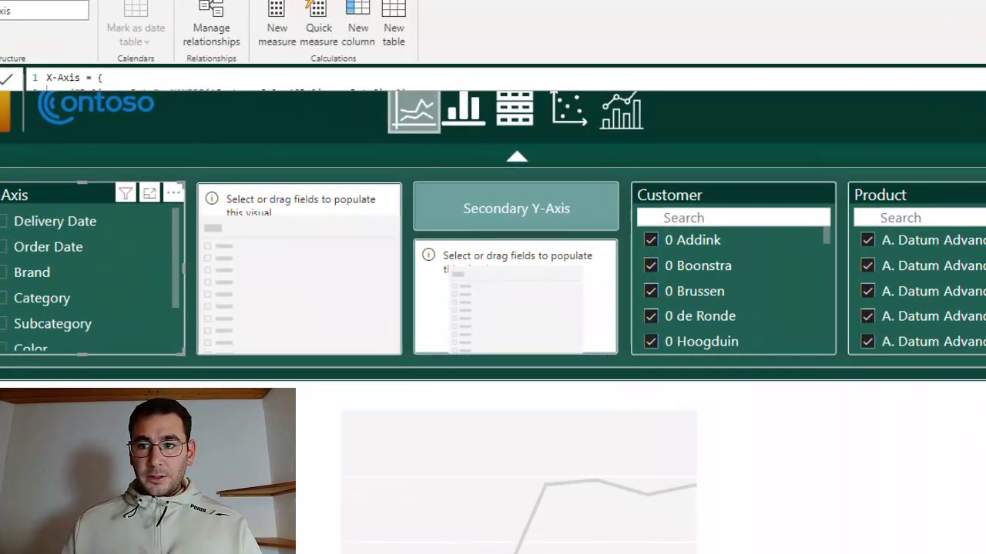
- In the expanded X-Axis parameter formula, append the group value "Date" to the Delivery Date and Order Date rows
{"action": "left_click", "coordinate": [826, 78]}
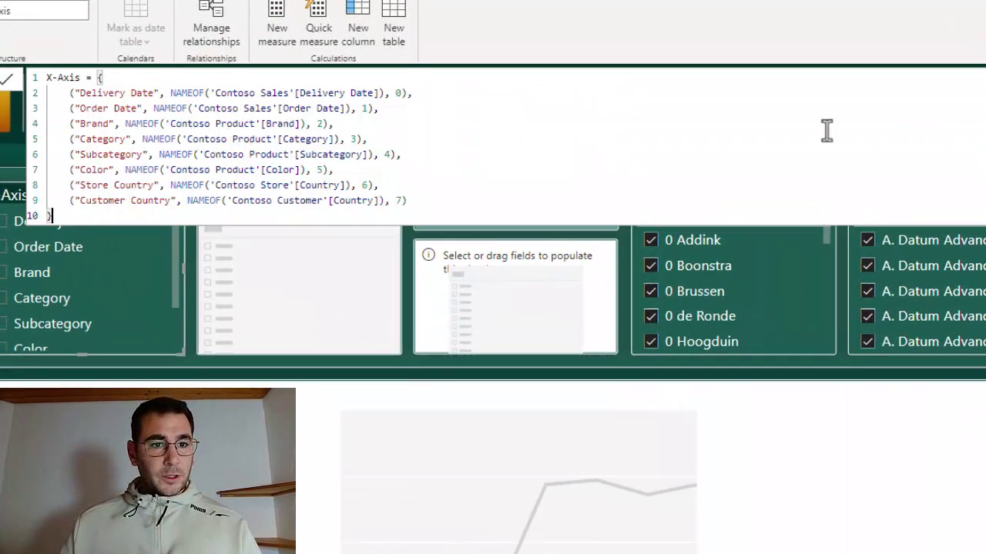
{"action": "left_click", "coordinate": [402, 94]}
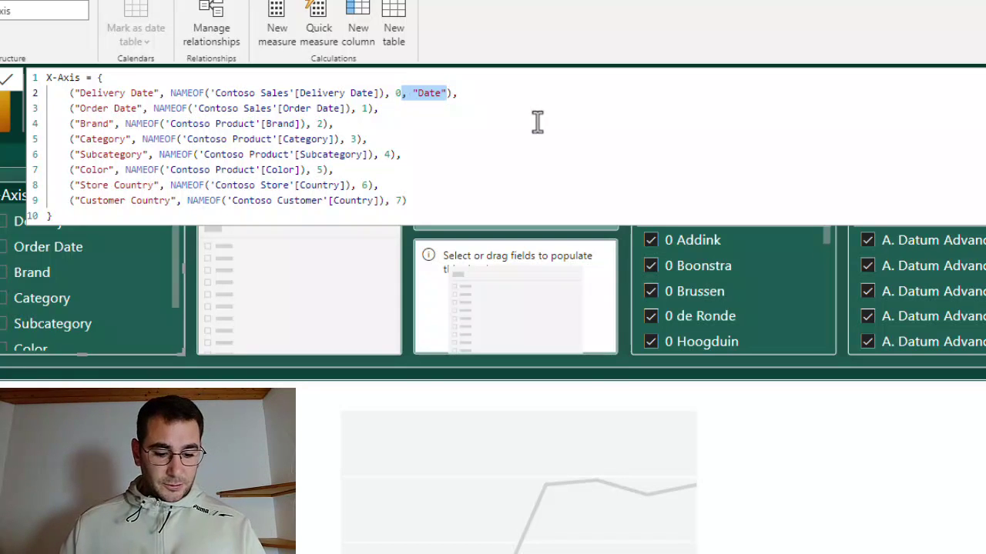
{"action": "left_click", "coordinate": [372, 109]}
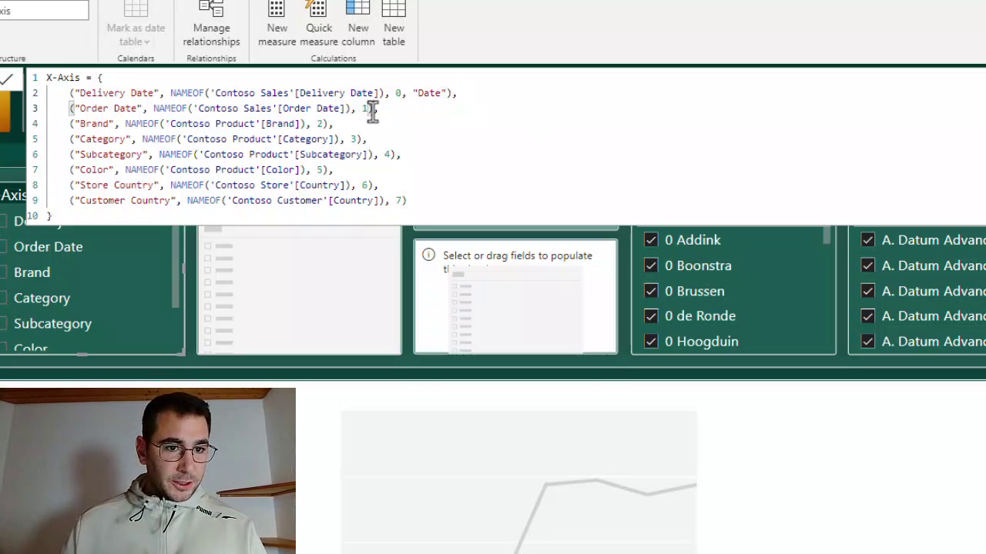
{"action": "type", "text": ", \"Date\""}
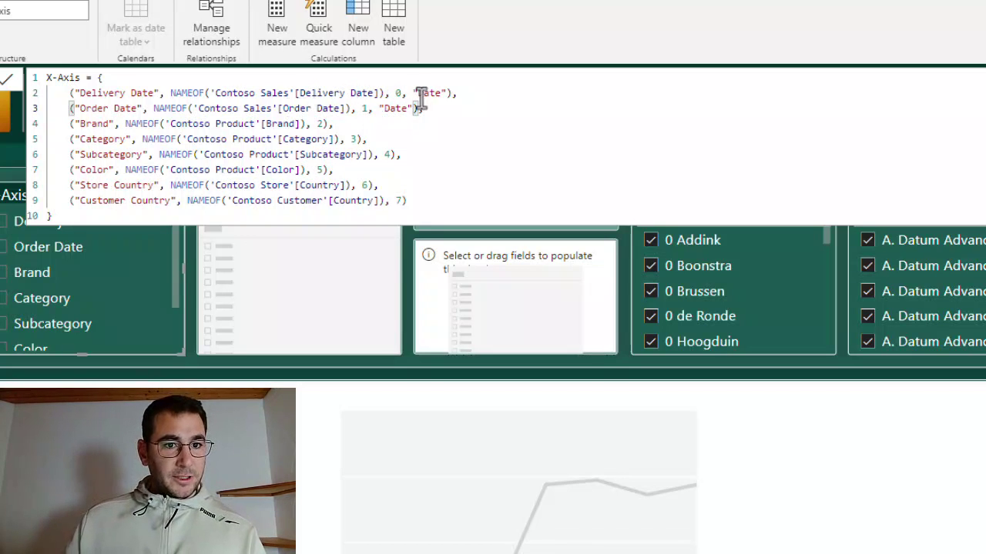
- Append the group value "Product" to the Brand, Category, Subcategory and Color rows of the X-Axis formula
{"action": "left_click", "coordinate": [324, 123]}
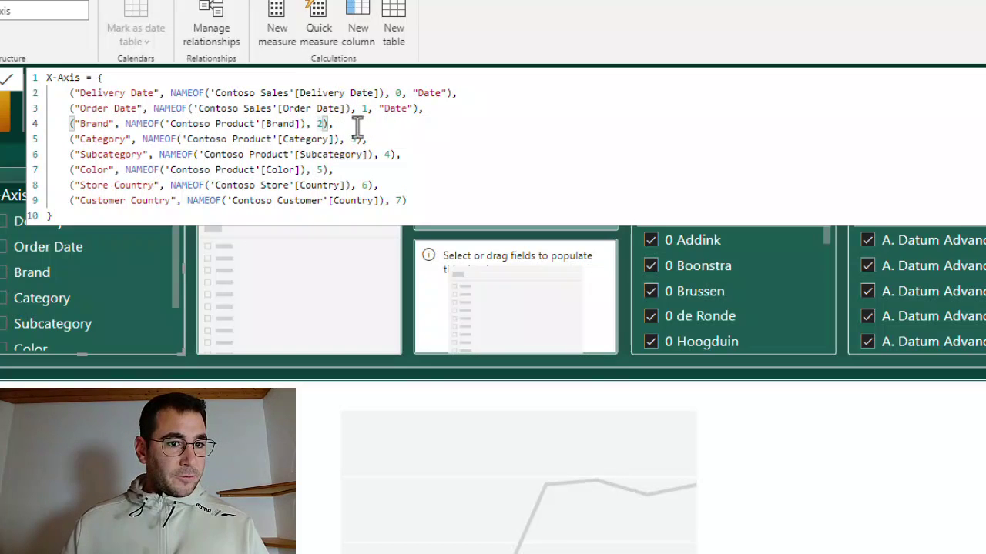
{"action": "type", "text": ", \"Date\""}
{"action": "double_click", "coordinate": [351, 124]}
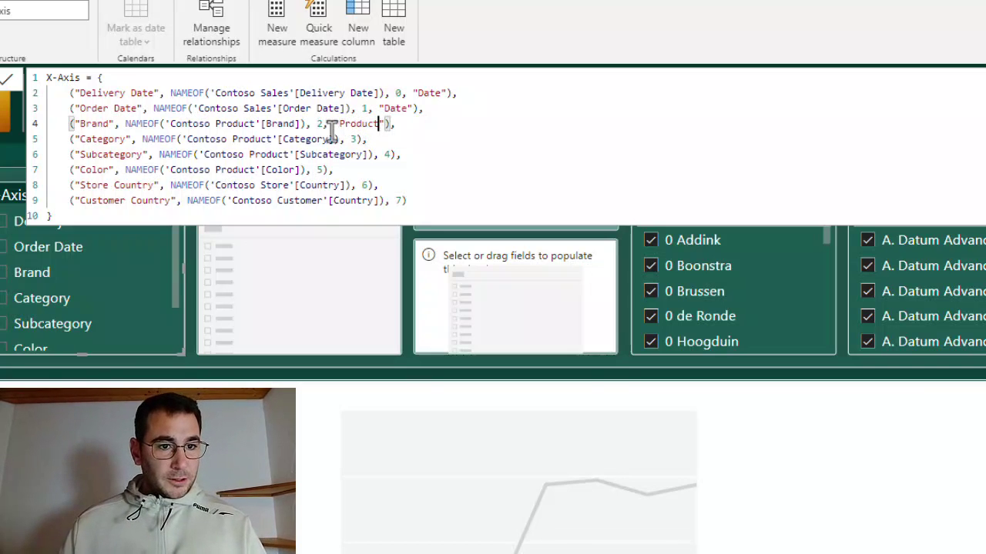
{"action": "left_click_drag", "start_coordinate": [324, 123], "coordinate": [386, 125]}
{"action": "key", "text": "ctrl+c"}
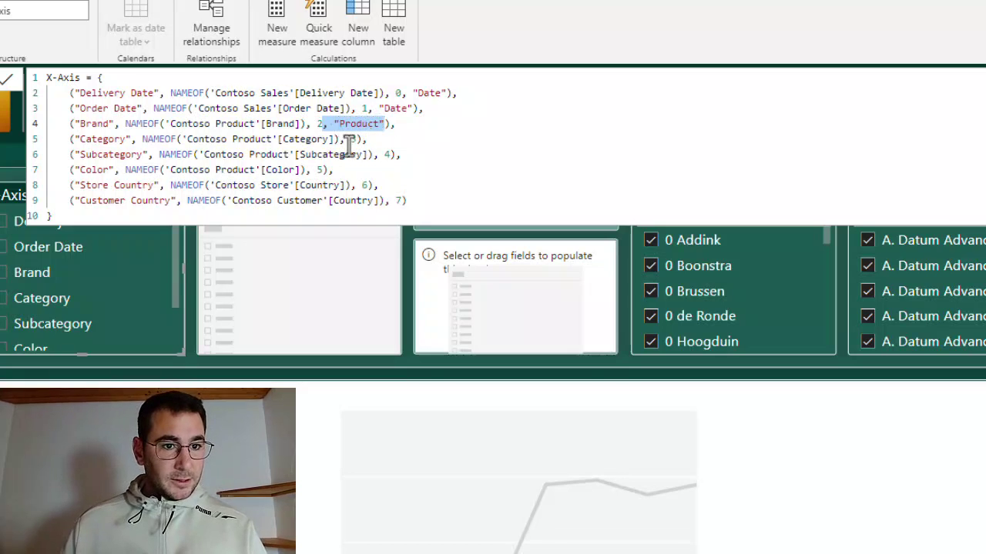
{"action": "left_click", "coordinate": [357, 139]}
{"action": "key", "text": "ctrl+v"}
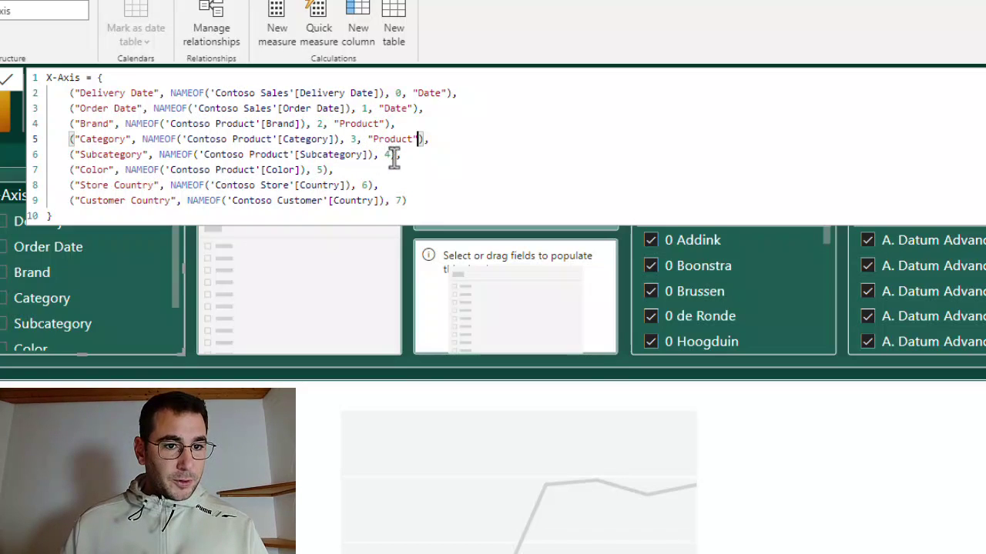
{"action": "left_click", "coordinate": [394, 155]}
{"action": "key", "text": "ctrl+v"}
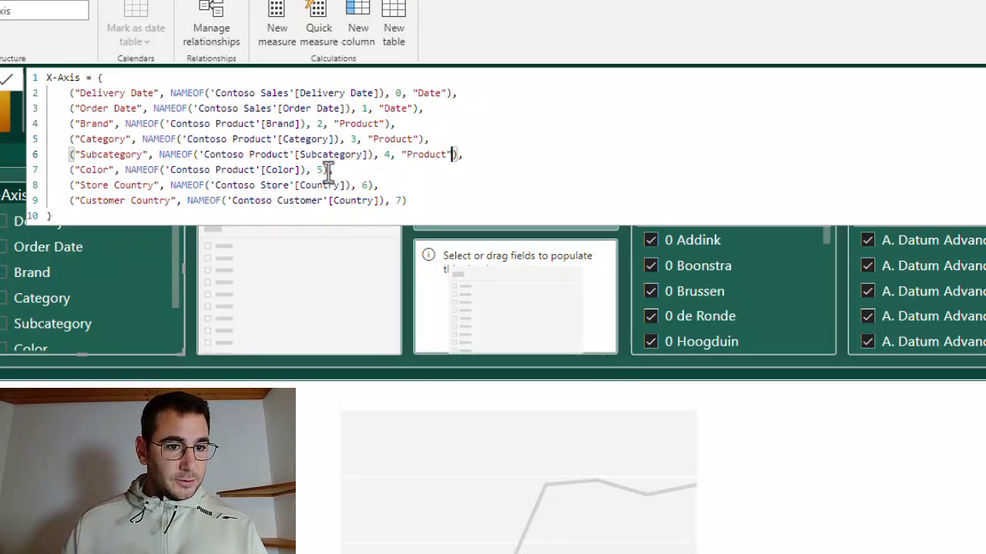
{"action": "left_click", "coordinate": [324, 171]}
{"action": "key", "text": "ctrl+v"}
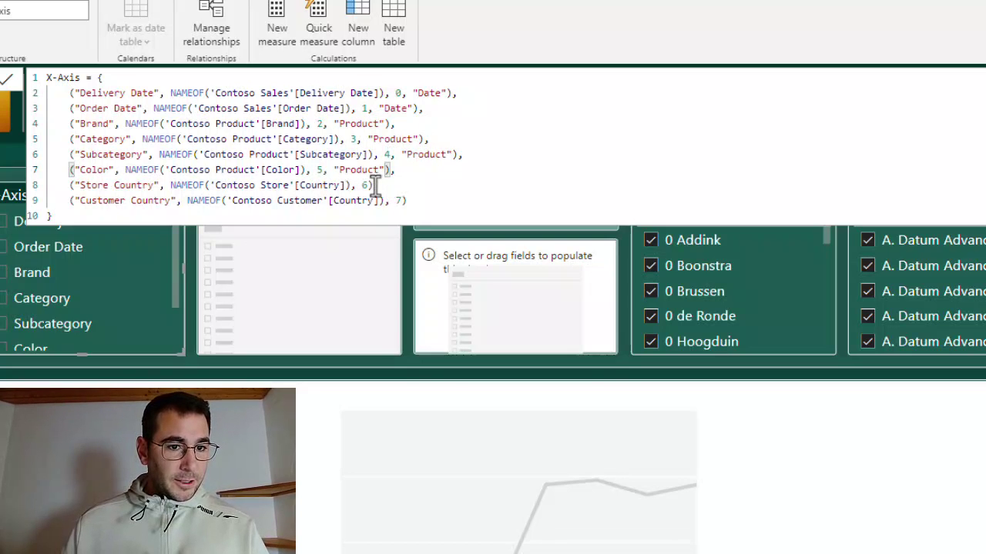
- Append the group value "Geography" to the Store Country and Customer Country rows of the X-Axis formula
{"action": "left_click", "coordinate": [368, 184]}
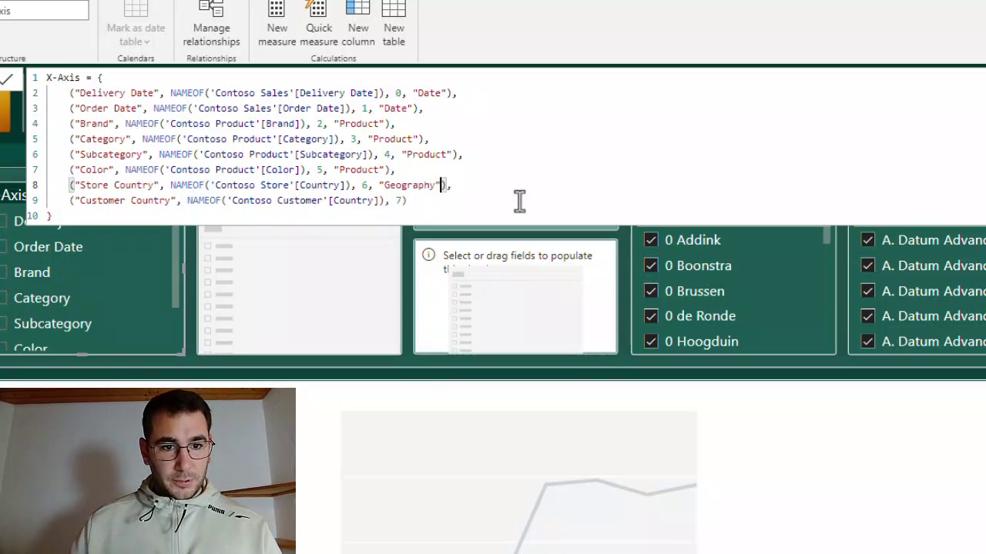
{"action": "key", "text": "shift+alt+Right"}
{"action": "key", "text": "shift+alt+Right"}
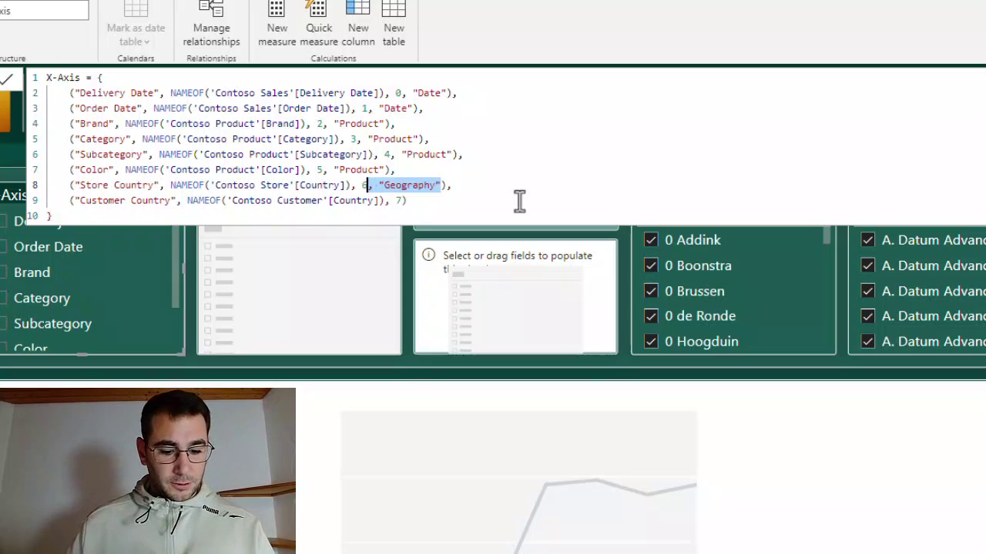
{"action": "left_click", "coordinate": [402, 201]}
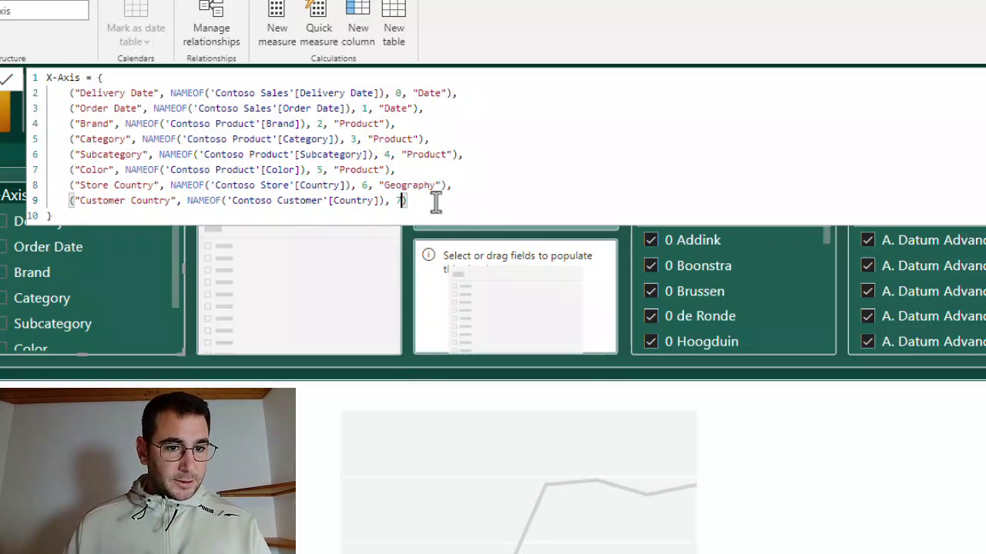
{"action": "type", "text": ", \"Geography\""}
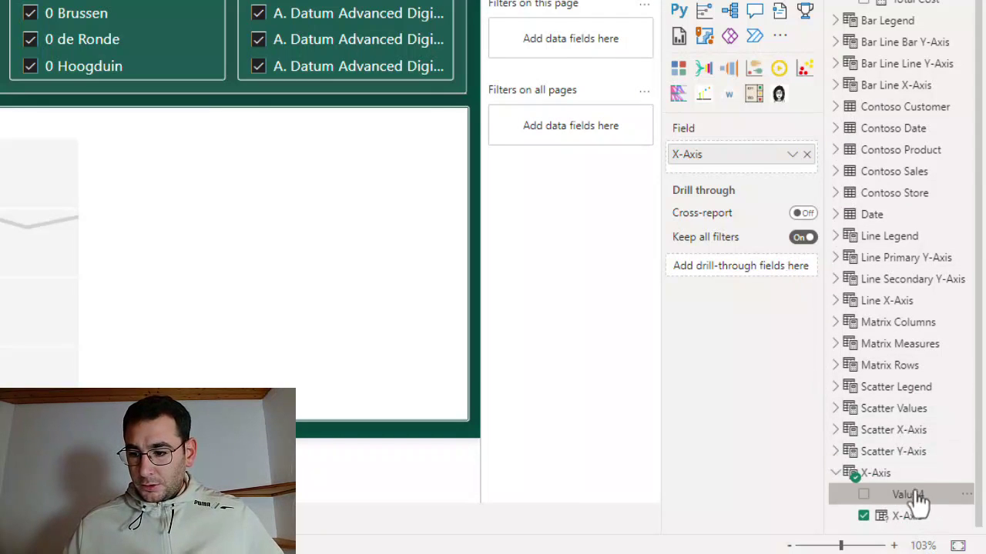
- Place Value4 above X-Axis in the X-Axis slicer's fields and expand the Date, Geography and Product groups
{"action": "left_click_drag", "start_coordinate": [909, 497], "coordinate": [746, 147]}
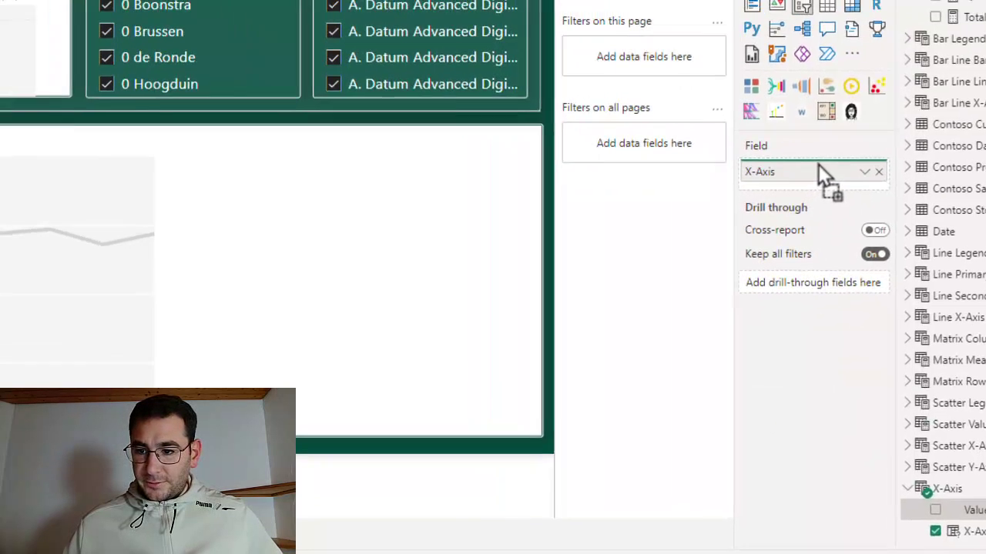
{"action": "left_click_drag", "start_coordinate": [818, 164], "coordinate": [818, 164]}
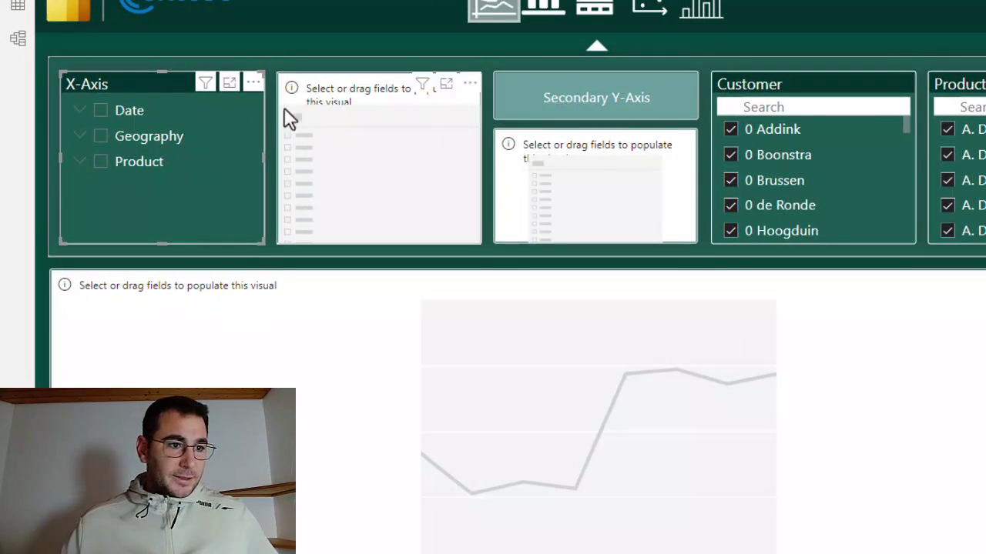
{"action": "left_click", "coordinate": [79, 112]}
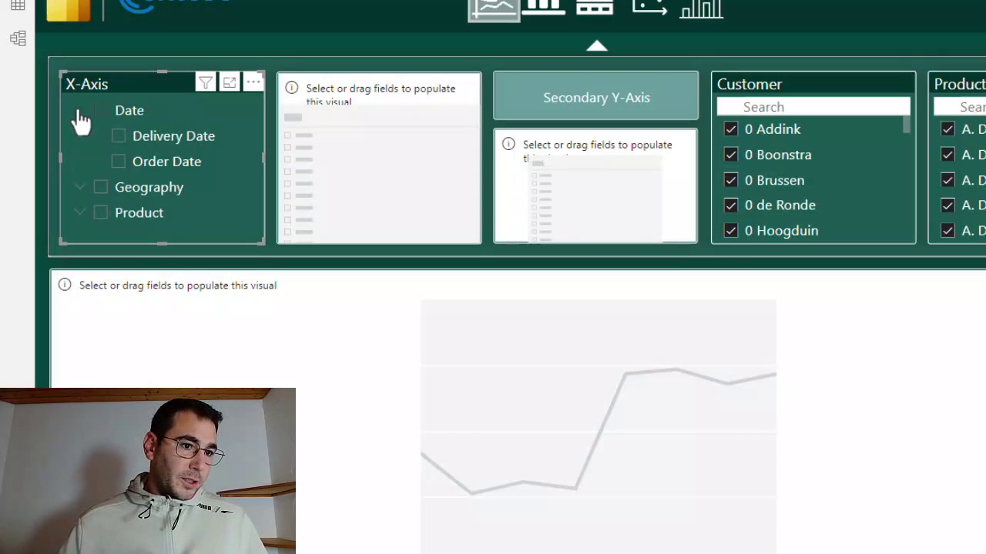
{"action": "left_click", "coordinate": [78, 189]}
{"action": "scroll", "coordinate": [124, 163], "scroll_direction": "down", "scroll_amount": 1}
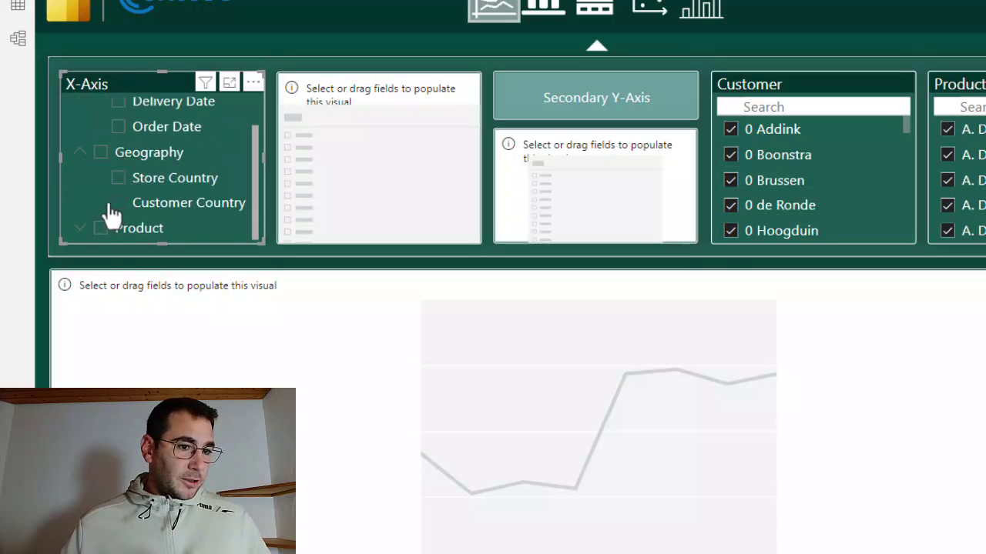
{"action": "left_click", "coordinate": [81, 229]}
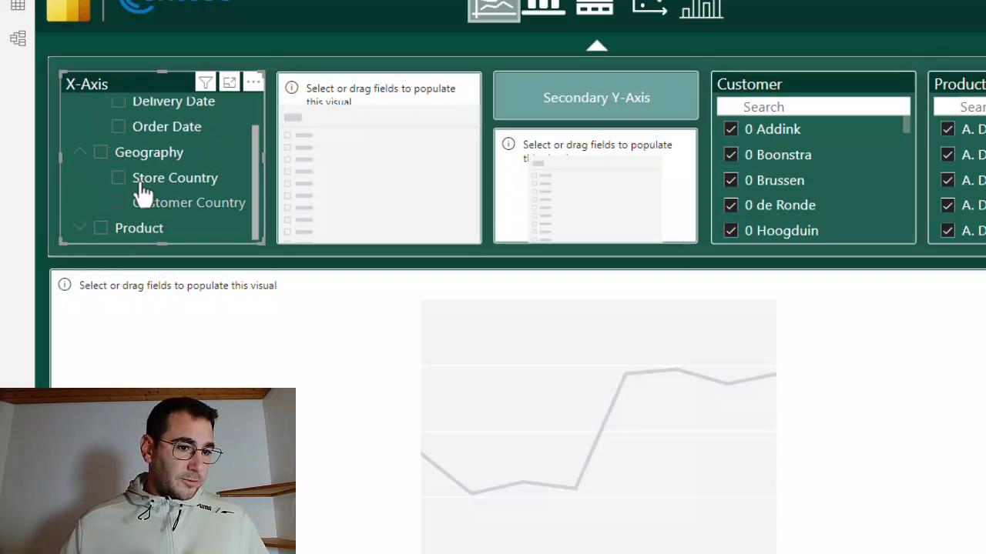
{"action": "scroll", "coordinate": [158, 185], "scroll_direction": "down", "scroll_amount": 3}
{"action": "scroll", "coordinate": [170, 176], "scroll_direction": "down", "scroll_amount": 1}
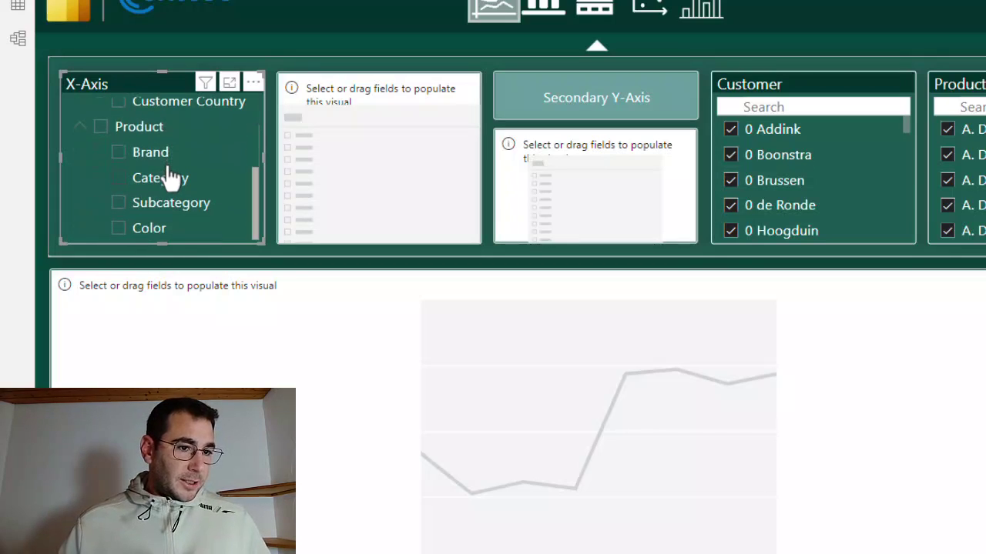
{"action": "scroll", "coordinate": [171, 182], "scroll_direction": "up", "scroll_amount": 5}
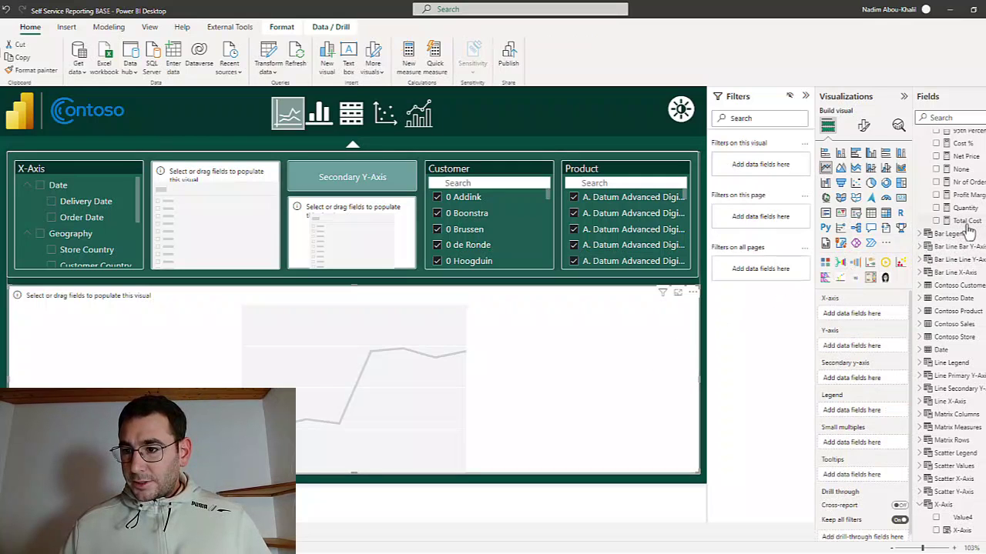
- Plot Total Cost against the X-Axis parameter in the line chart, with Brand and Category selected in the X-Axis slicer
{"action": "left_click_drag", "start_coordinate": [967, 223], "coordinate": [873, 351]}
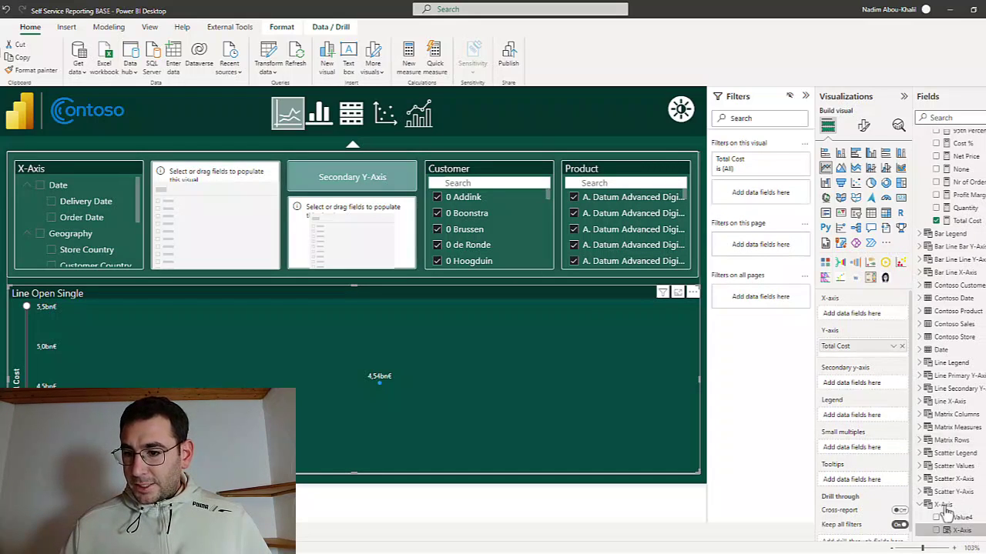
{"action": "left_click_drag", "start_coordinate": [945, 515], "coordinate": [885, 322]}
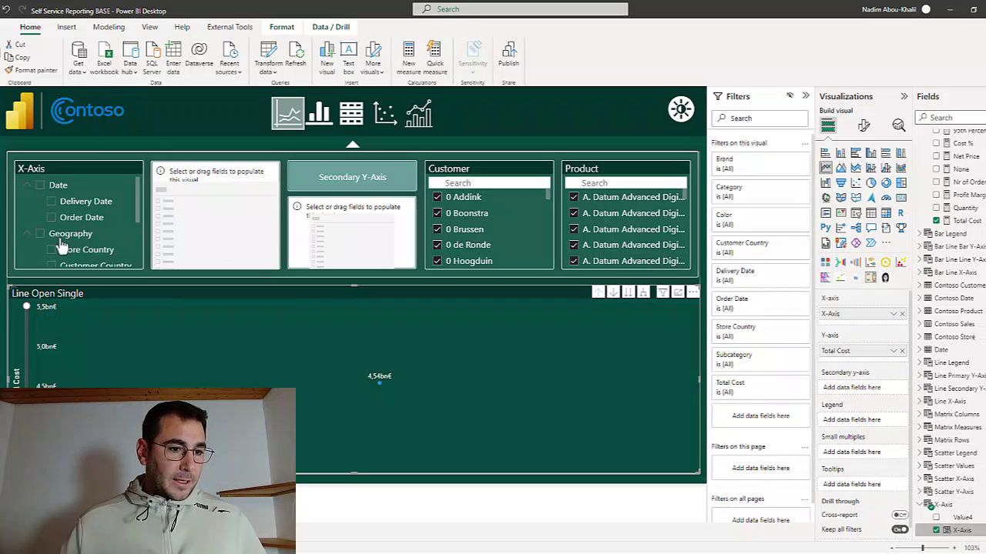
{"action": "scroll", "coordinate": [91, 224], "scroll_direction": "down", "scroll_amount": 2}
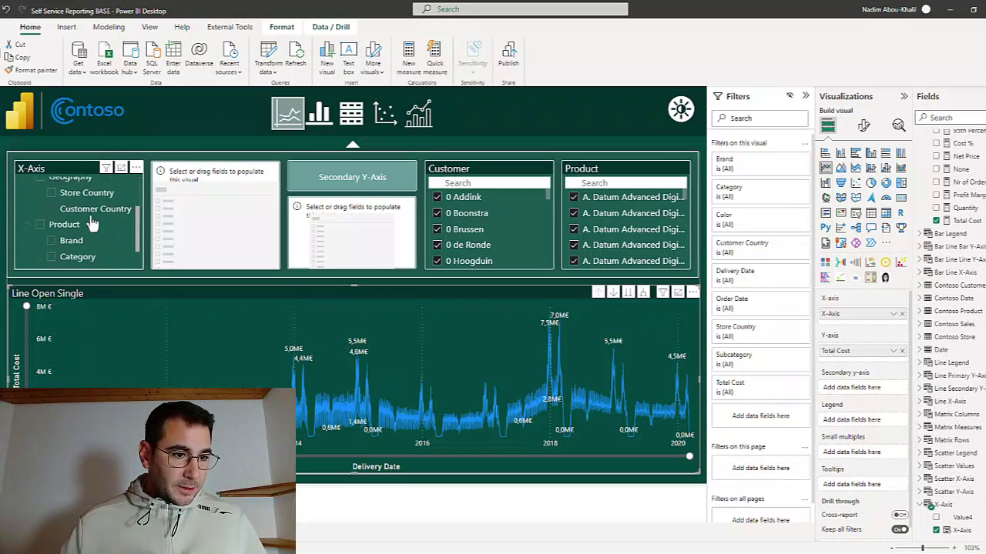
{"action": "scroll", "coordinate": [91, 224], "scroll_direction": "down", "scroll_amount": 1}
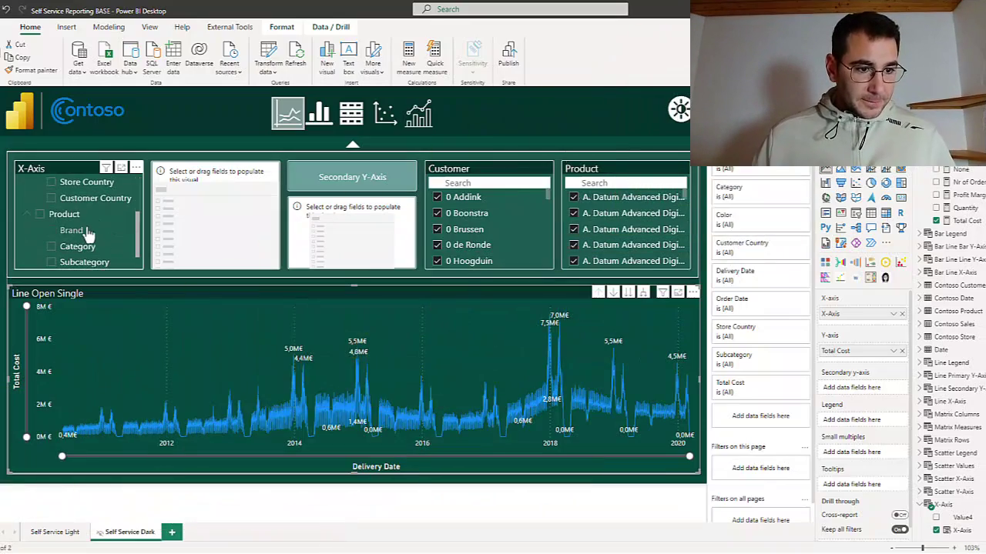
{"action": "left_click", "coordinate": [87, 231]}
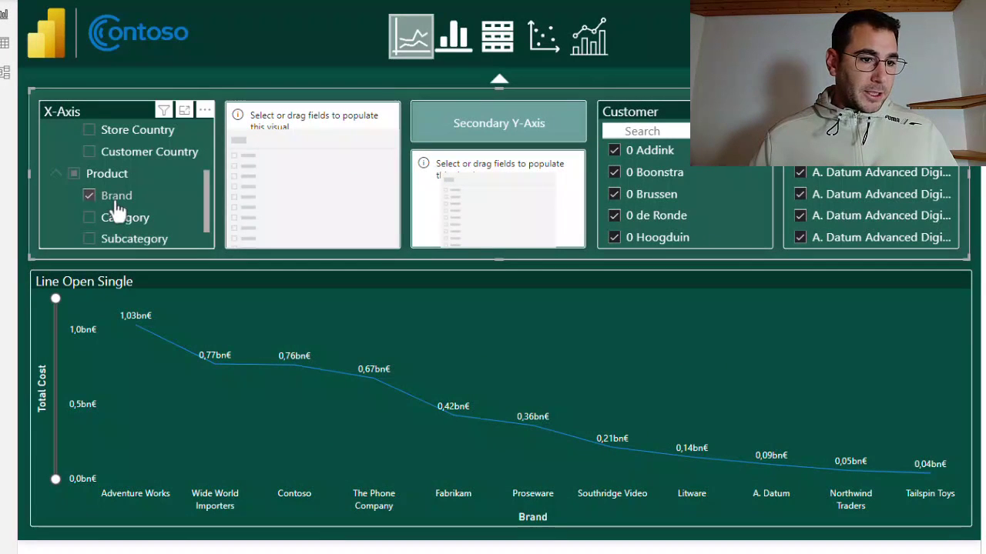
{"action": "left_click", "coordinate": [114, 218]}
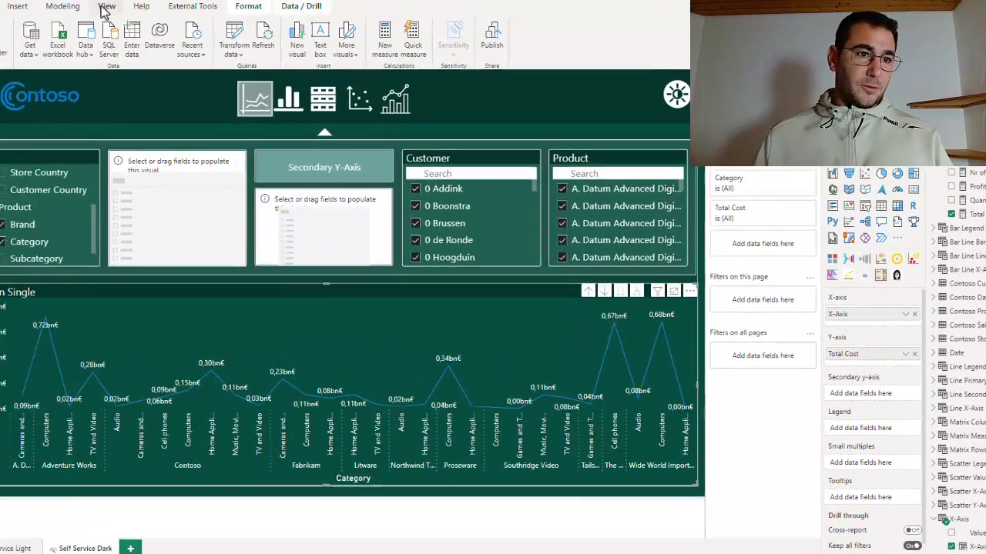
- Start a new fields parameter named Y-Axis that adds no slicer to the page
{"action": "left_click", "coordinate": [91, 27]}
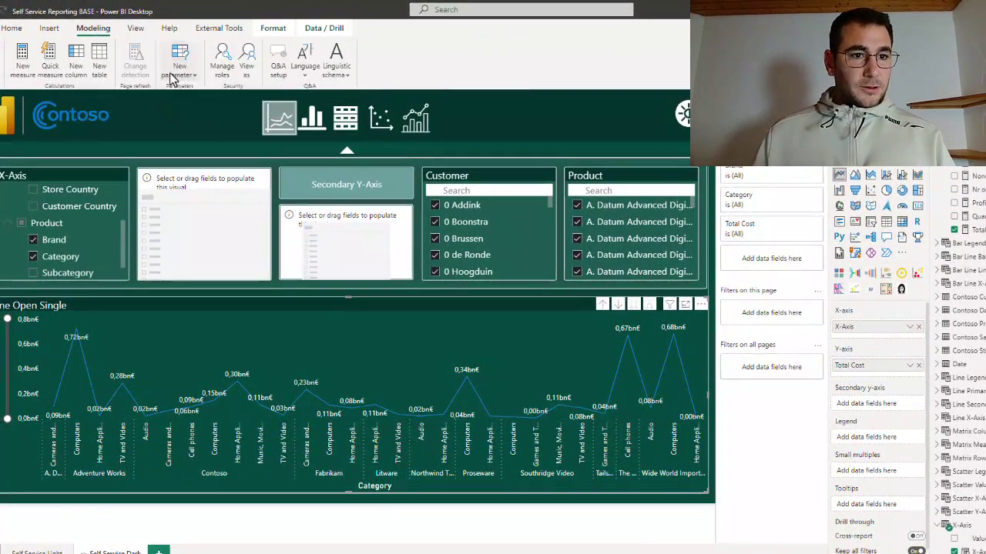
{"action": "left_click", "coordinate": [177, 71]}
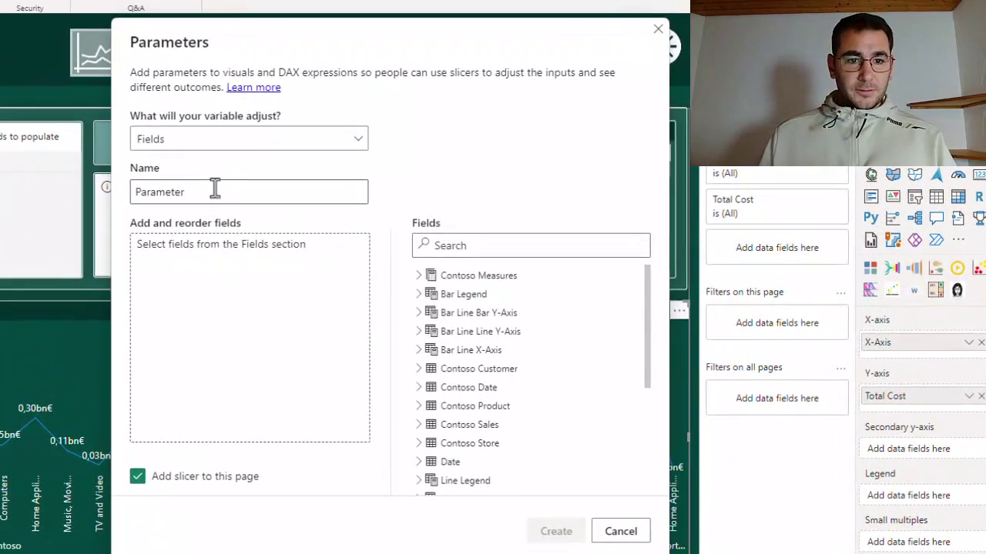
{"action": "double_click", "coordinate": [215, 191]}
{"action": "type", "text": "Y-Axis"}
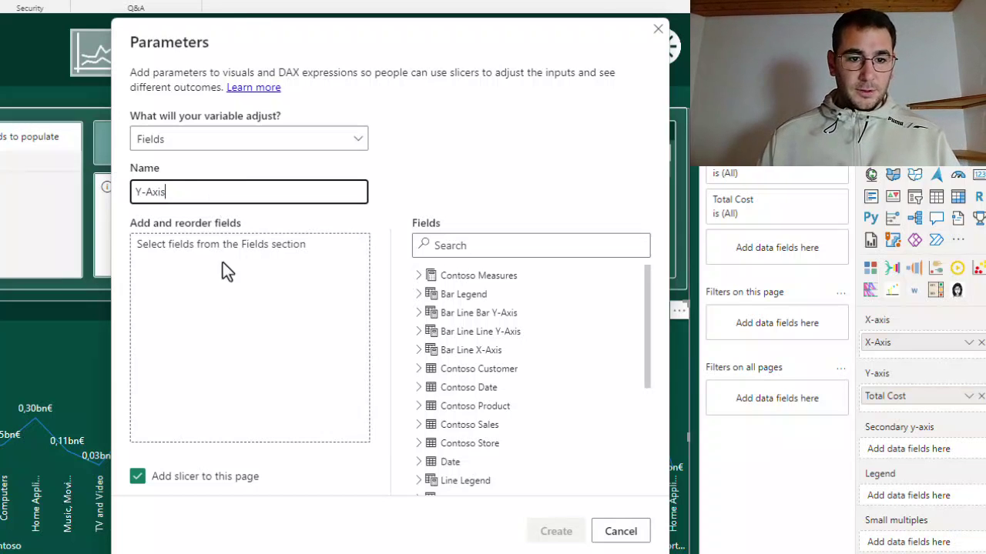
{"action": "left_click", "coordinate": [235, 291]}
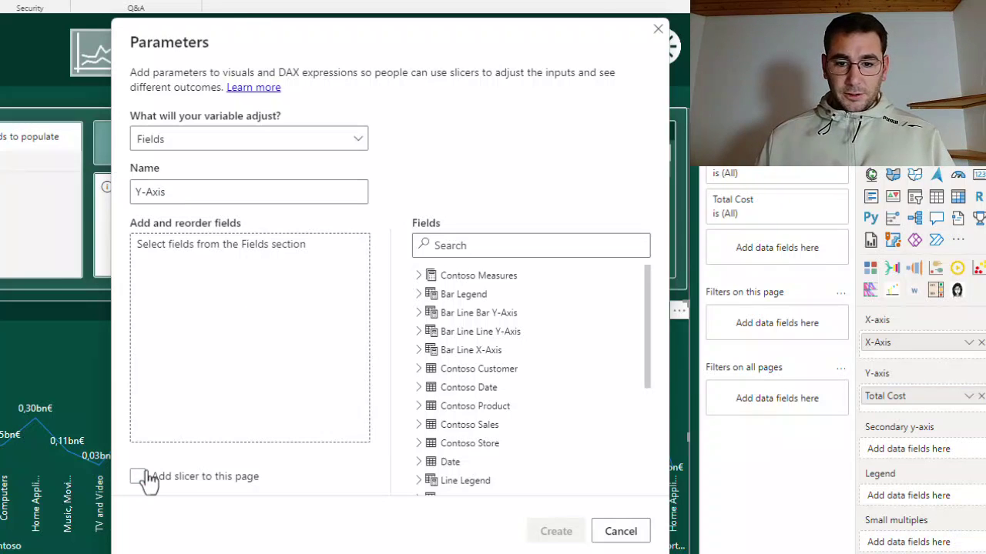
- Add Cost %, Net Price, Nr of Orders, Profit Margin, Quantity and Total Cost from Contoso Measures, and create the Y-Axis parameter
{"action": "left_click", "coordinate": [421, 277]}
{"action": "scroll", "coordinate": [431, 338], "scroll_direction": "down", "scroll_amount": 3}
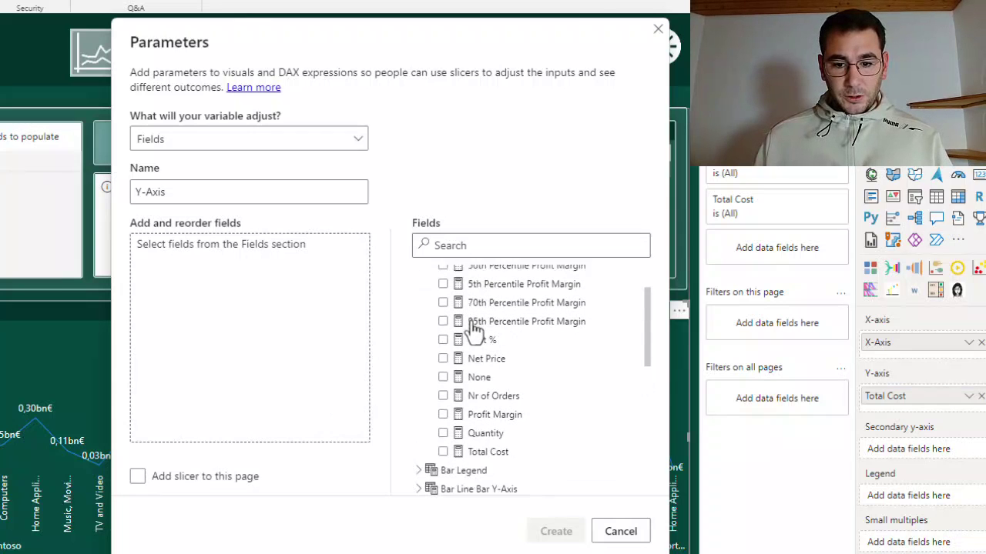
{"action": "left_click", "coordinate": [443, 337]}
{"action": "left_click", "coordinate": [443, 355]}
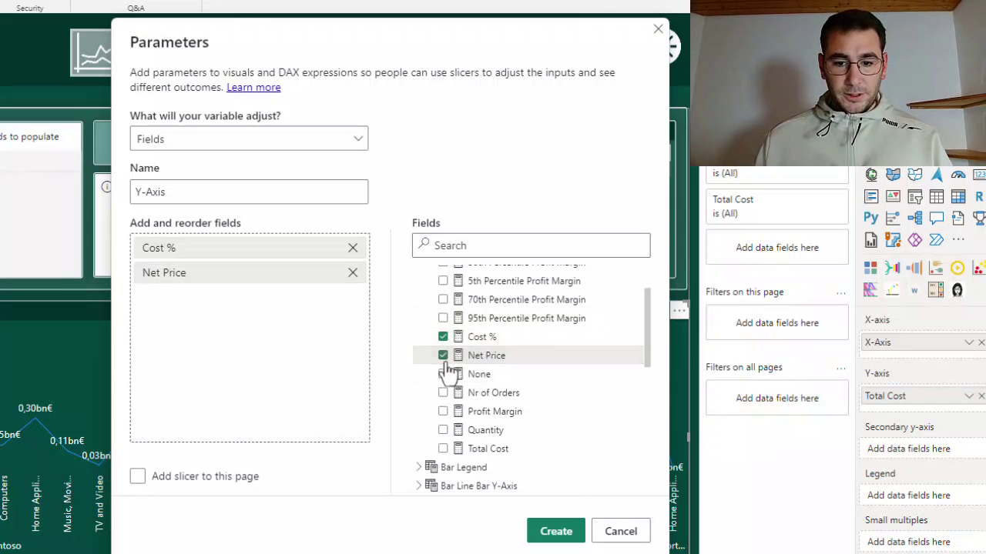
{"action": "left_click", "coordinate": [443, 394]}
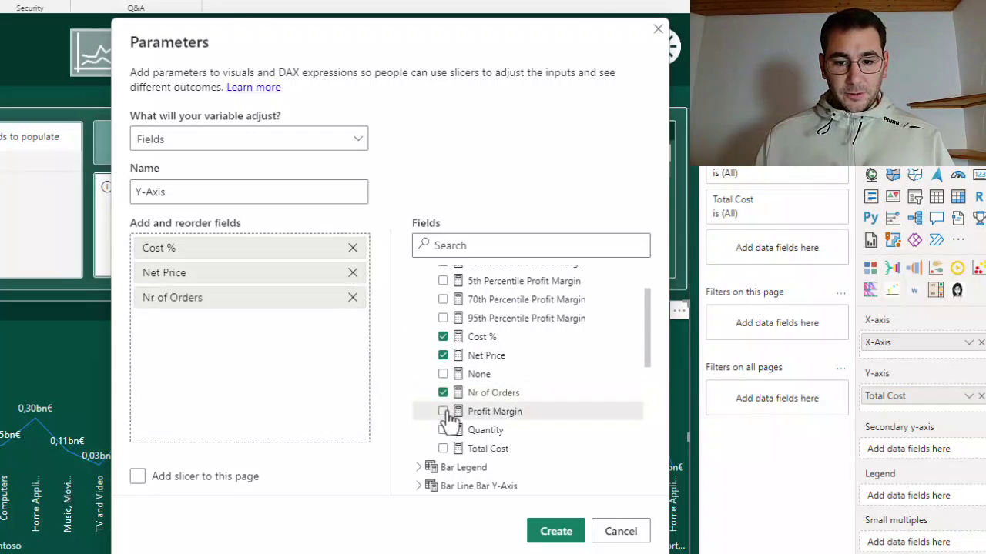
{"action": "left_click", "coordinate": [444, 412]}
{"action": "left_click", "coordinate": [443, 431]}
{"action": "left_click", "coordinate": [444, 449]}
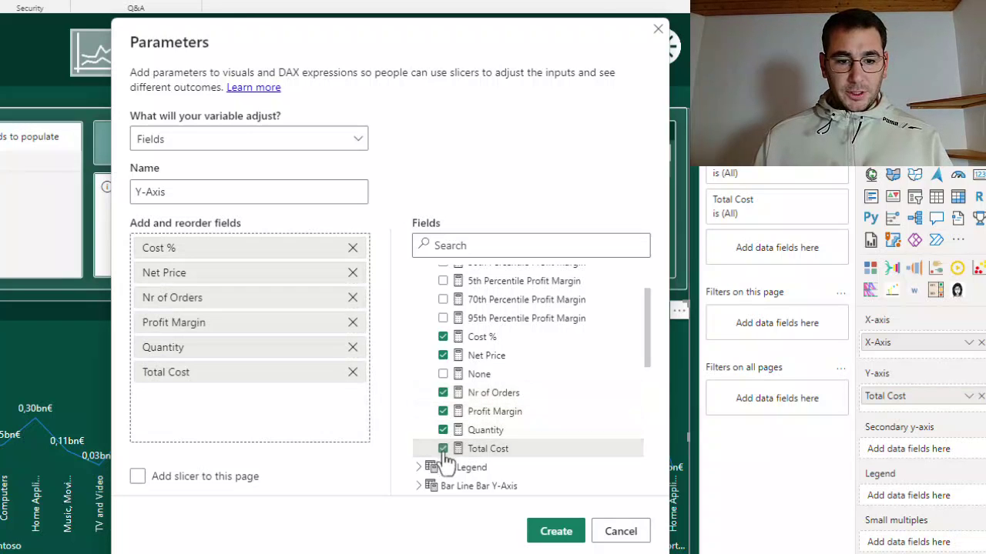
{"action": "left_click", "coordinate": [556, 526]}
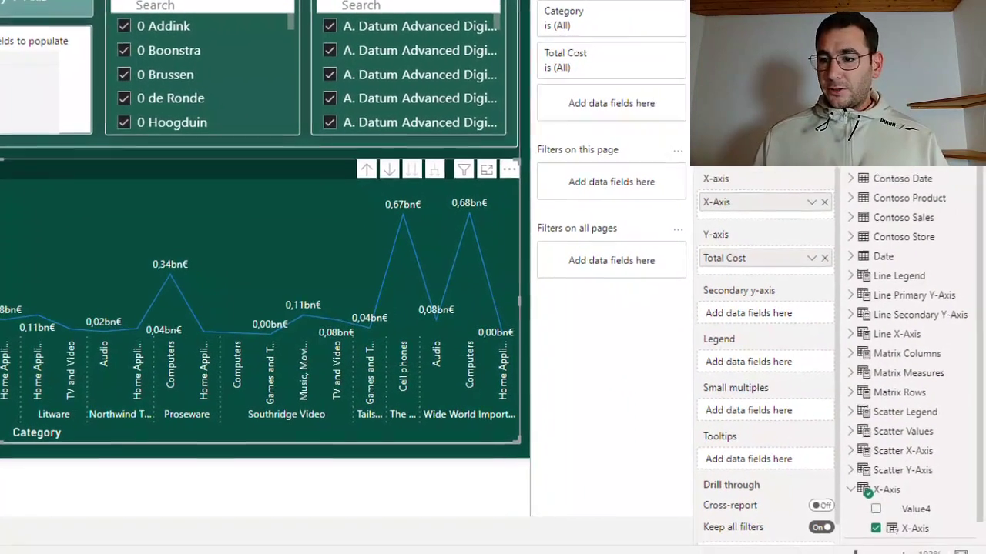
- Fill the empty slicer beside the X-Axis slicer with the Y-Axis parameter field
{"action": "scroll", "coordinate": [909, 215], "scroll_direction": "down", "scroll_amount": 1}
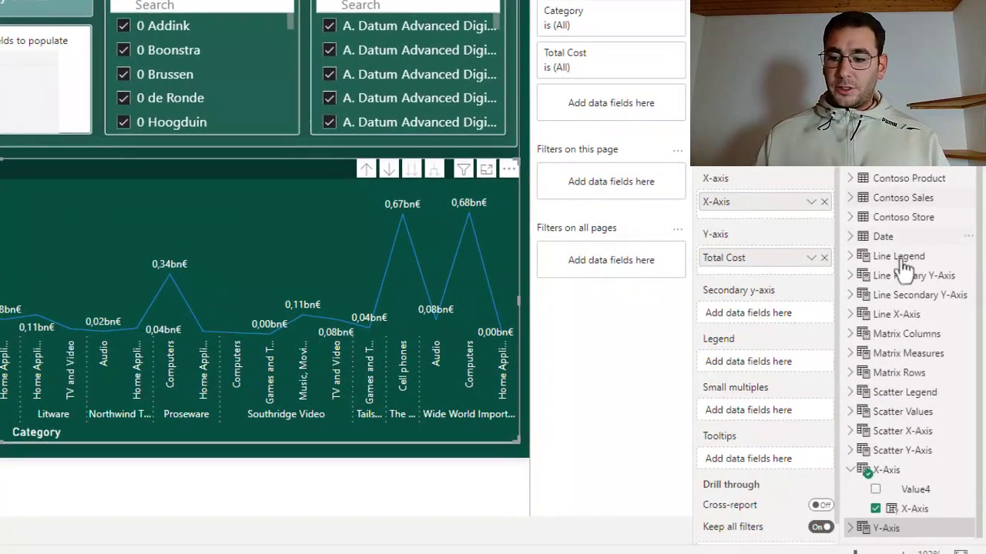
{"action": "key", "text": "Escape"}
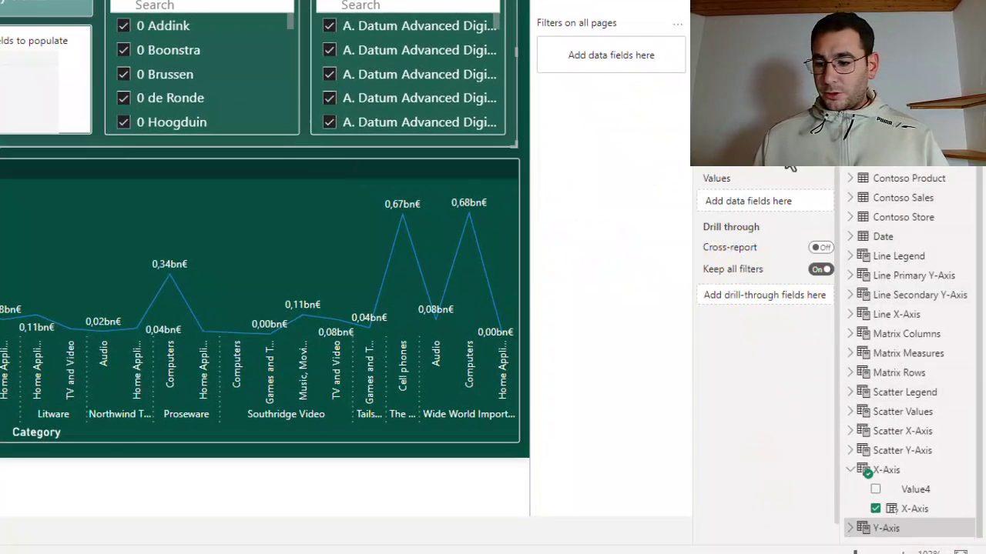
{"action": "left_click", "coordinate": [850, 530]}
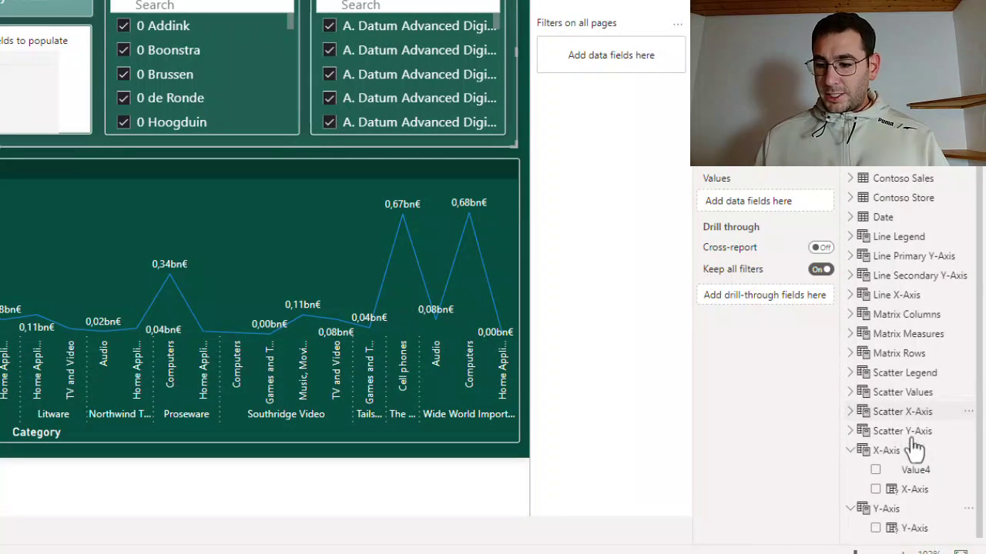
{"action": "mouse_move", "coordinate": [914, 539]}
{"action": "left_mouse_down"}
{"action": "mouse_move", "coordinate": [801, 308]}
{"action": "mouse_move", "coordinate": [919, 482]}
{"action": "mouse_move", "coordinate": [914, 531]}
{"action": "left_mouse_up"}
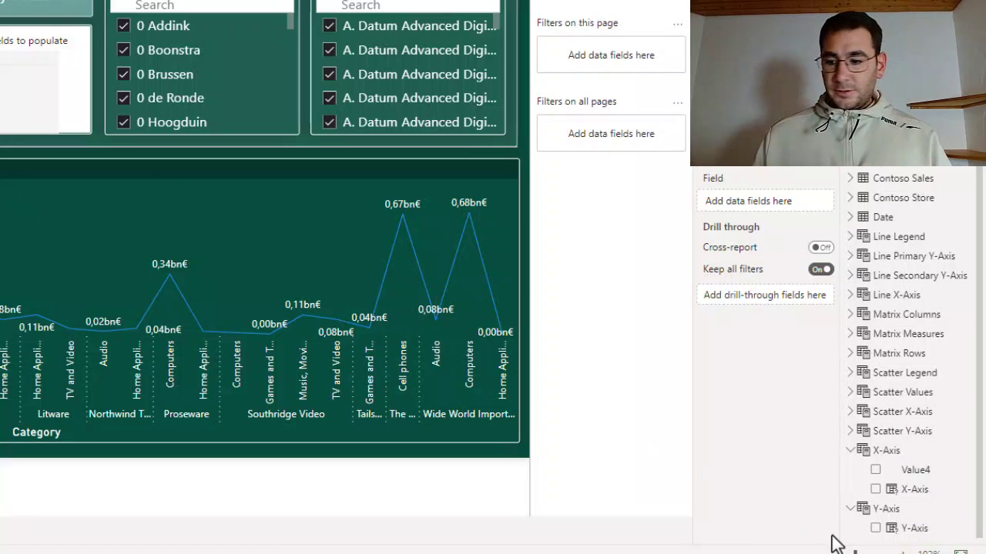
{"action": "left_click_drag", "start_coordinate": [924, 532], "coordinate": [797, 205]}
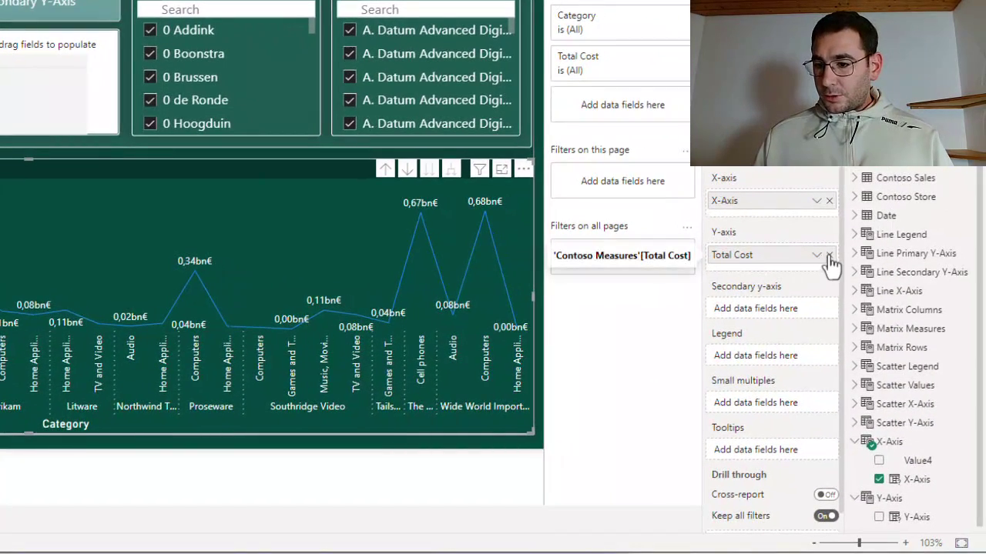
- Replace Total Cost on the line chart's Y-axis with the Y-Axis parameter
{"action": "left_click", "coordinate": [829, 255]}
{"action": "left_click_drag", "start_coordinate": [917, 517], "coordinate": [767, 255]}
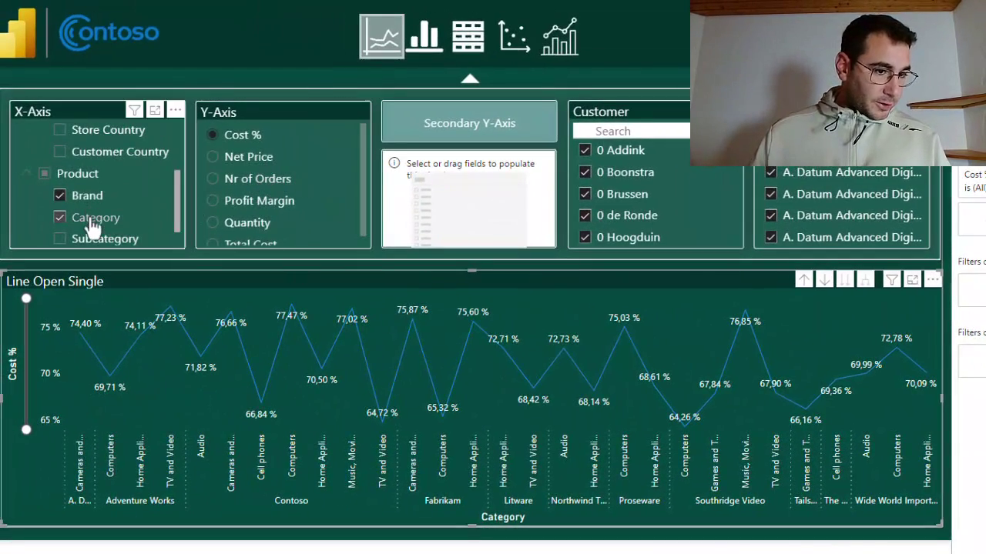
- Deselect Brand in the X-Axis slicer, and try Quantity followed by Profit Margin in the Y-Axis slicer
{"action": "left_click", "coordinate": [60, 195]}
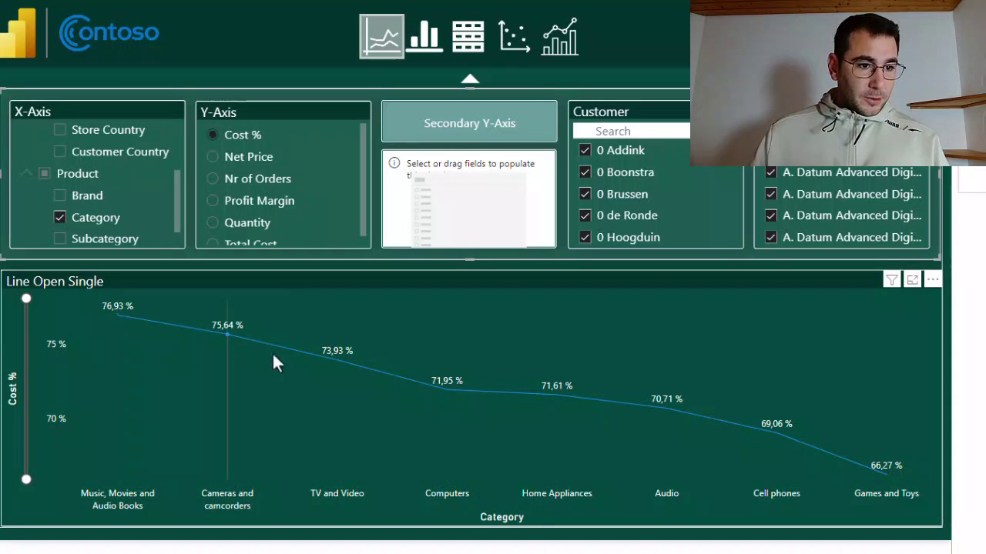
{"action": "left_click", "coordinate": [243, 224]}
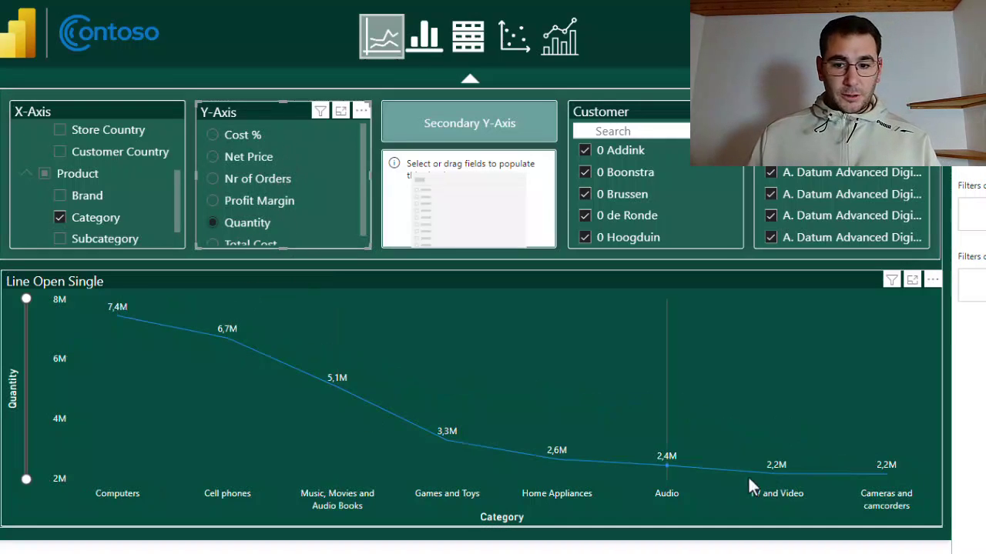
{"action": "left_click", "coordinate": [258, 201]}
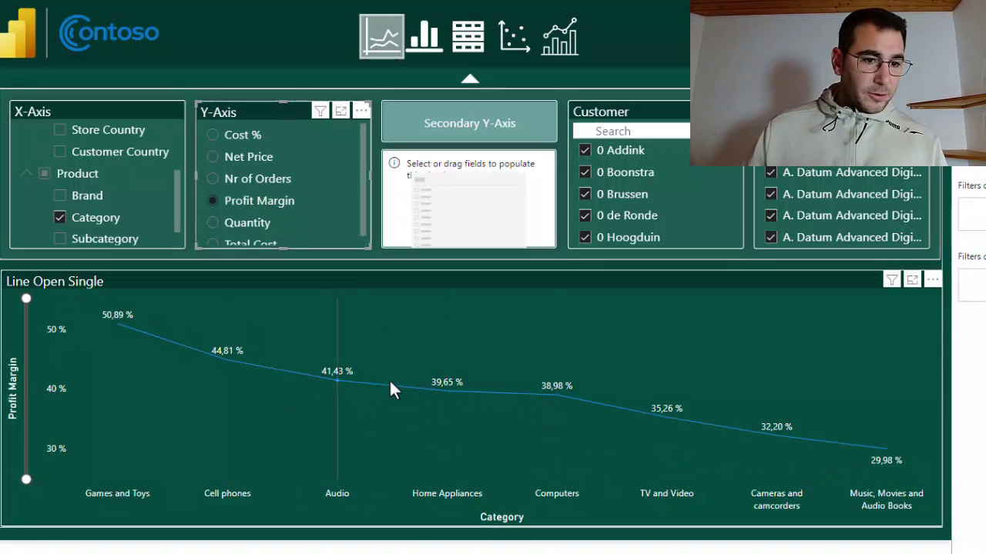
{"action": "mouse_move", "coordinate": [391, 389]}
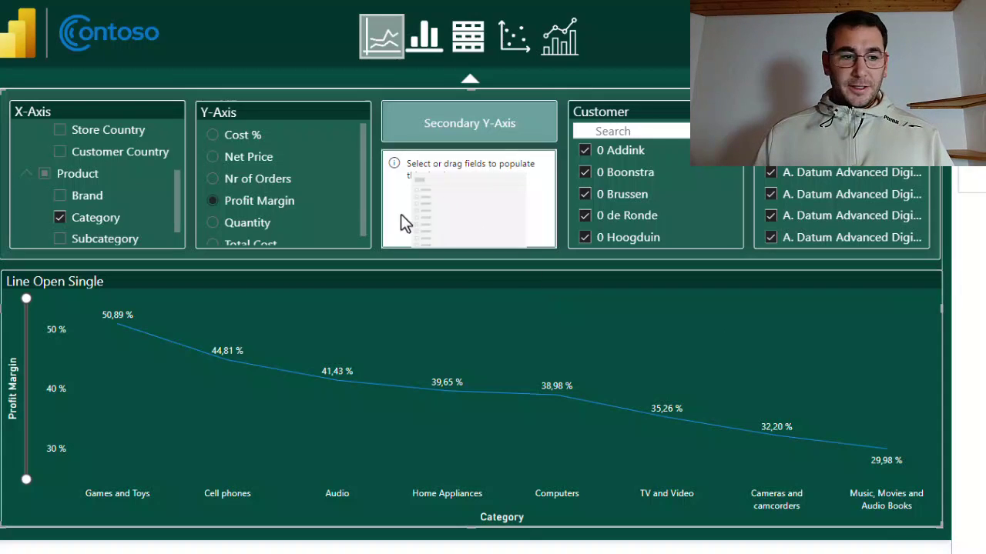
{"action": "scroll", "coordinate": [83, 202], "scroll_direction": "up", "scroll_amount": 3}
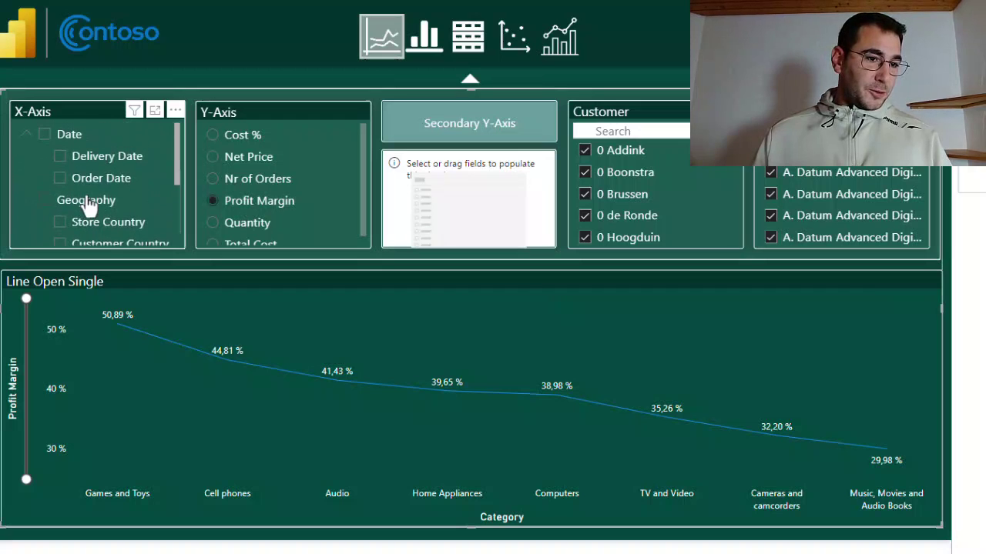
{"action": "scroll", "coordinate": [115, 192], "scroll_direction": "down", "scroll_amount": 3}
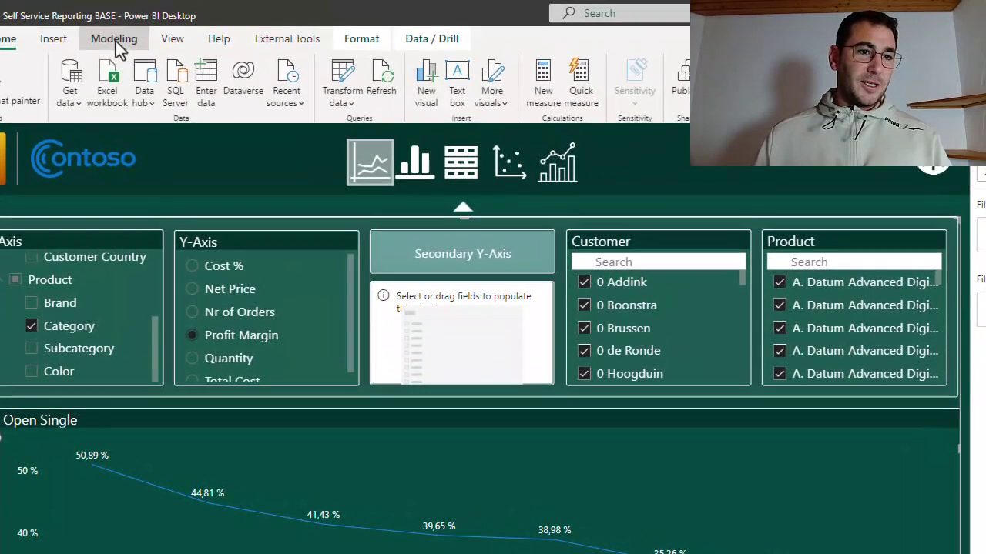
- Start a new fields parameter named Legend, without adding a slicer to the page
{"action": "left_click", "coordinate": [110, 37]}
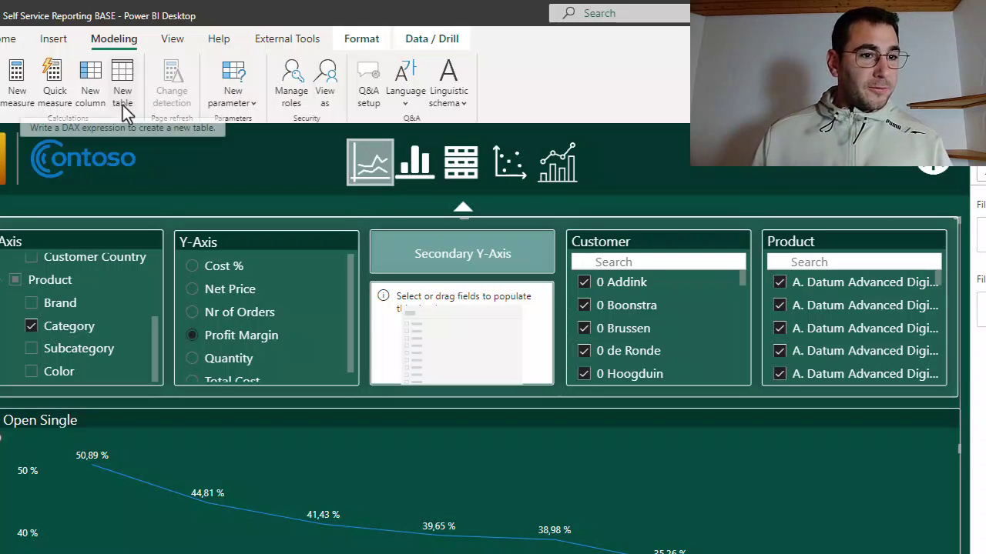
{"action": "left_click", "coordinate": [227, 108]}
{"action": "left_click", "coordinate": [251, 156]}
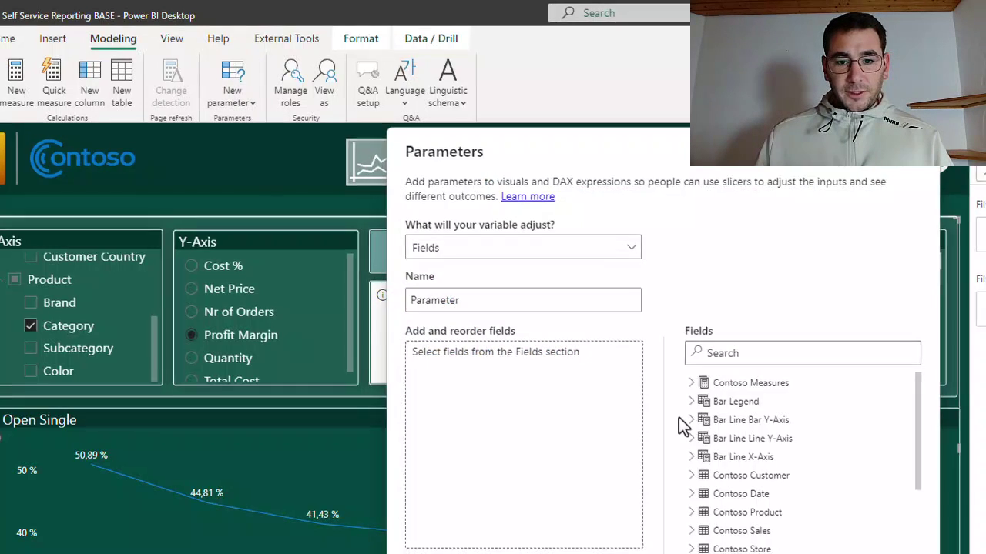
{"action": "double_click", "coordinate": [459, 300]}
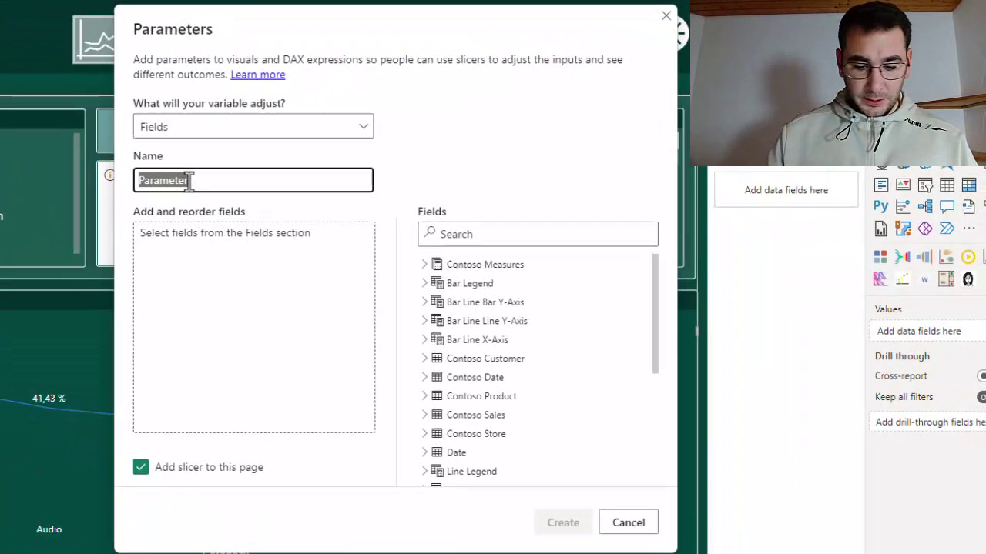
{"action": "type", "text": "Legend"}
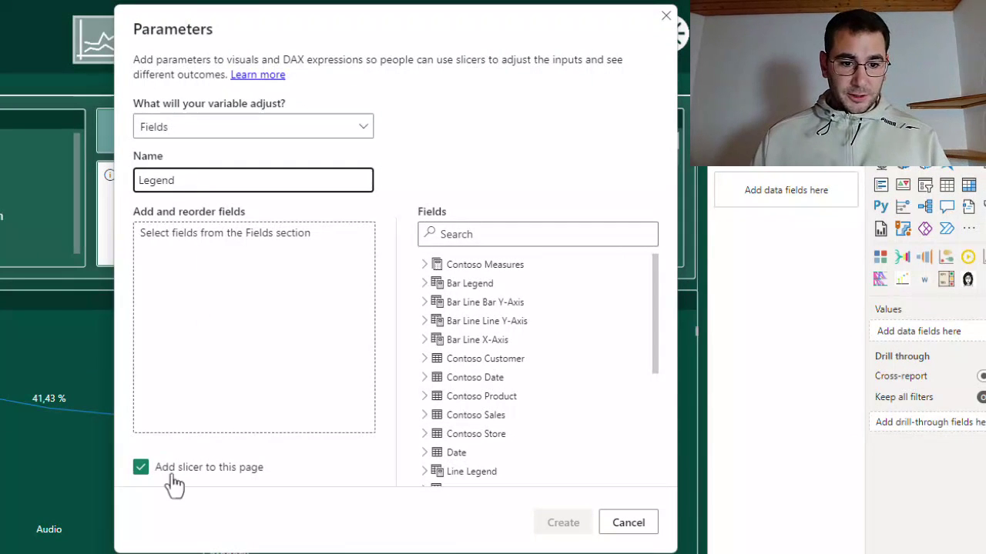
{"action": "left_click", "coordinate": [174, 470]}
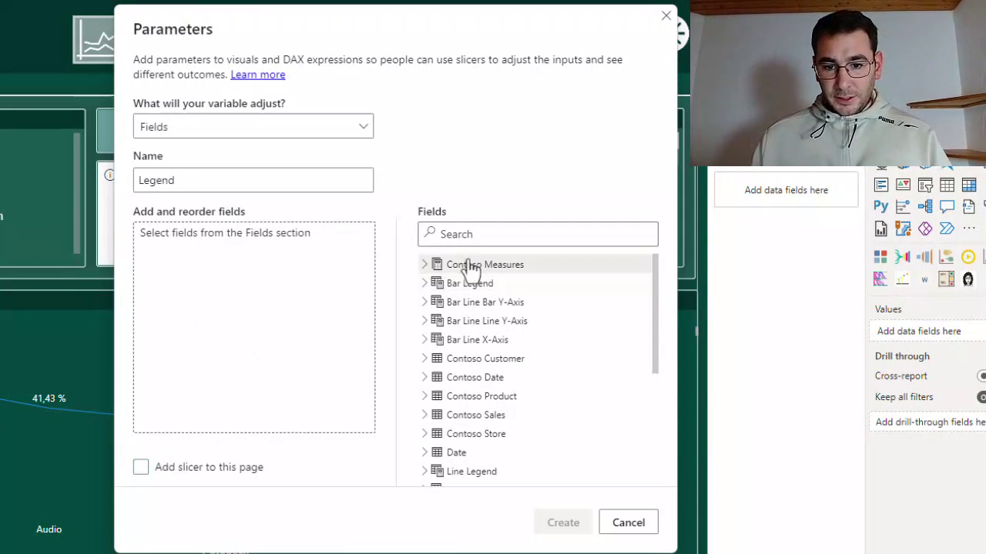
- Add Category, Color and Brand from Contoso Product to the Legend parameter
{"action": "scroll", "coordinate": [456, 318], "scroll_direction": "down", "scroll_amount": 3}
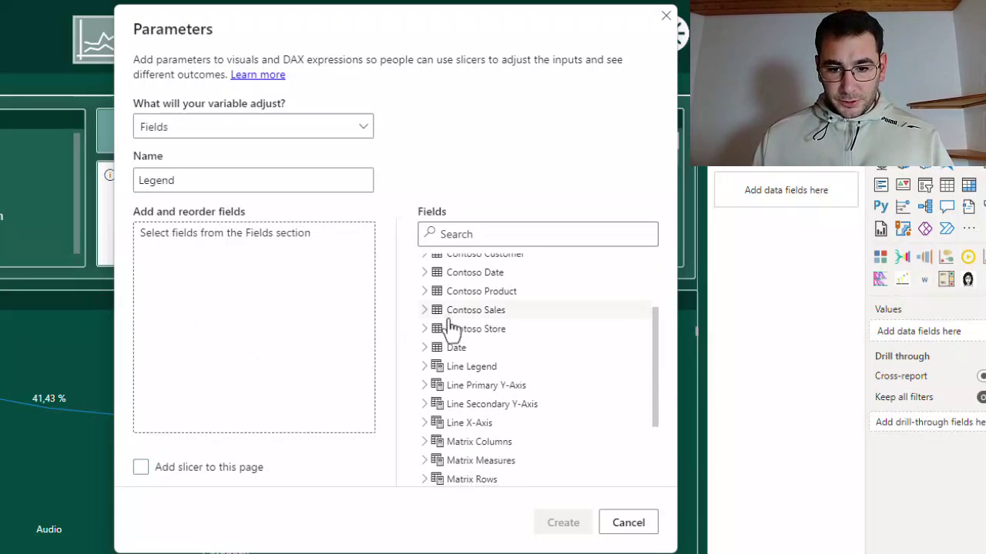
{"action": "left_click", "coordinate": [424, 291]}
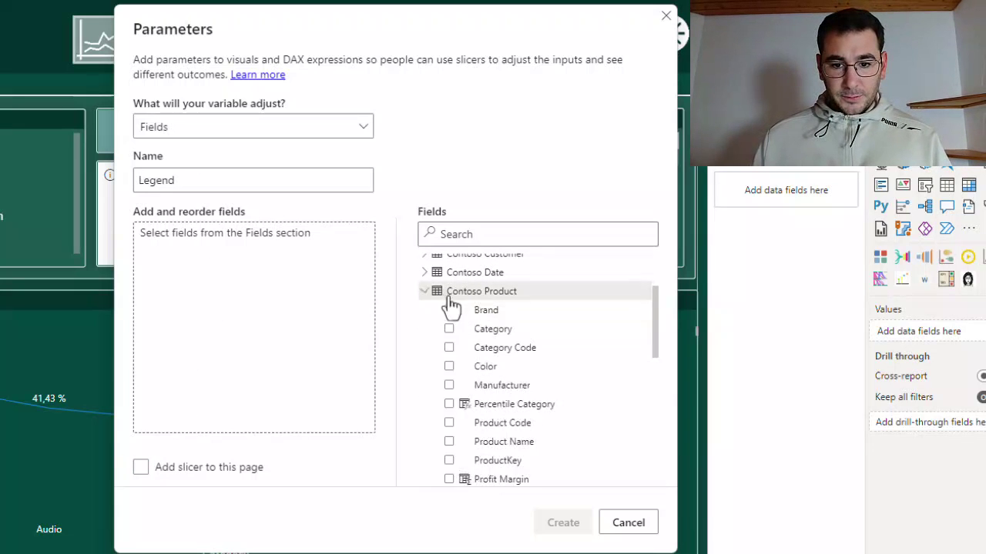
{"action": "left_click", "coordinate": [449, 294]}
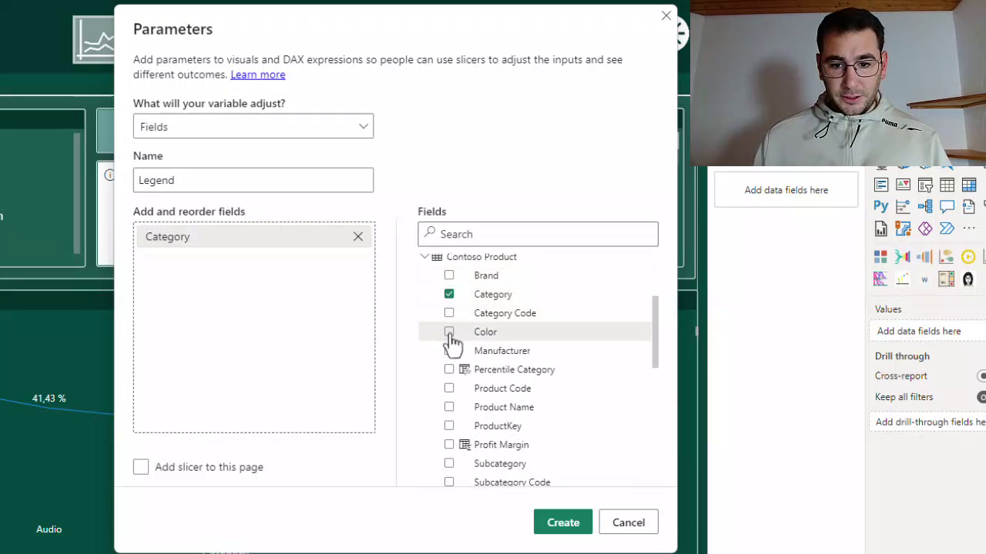
{"action": "left_click", "coordinate": [449, 332]}
{"action": "left_click", "coordinate": [449, 276]}
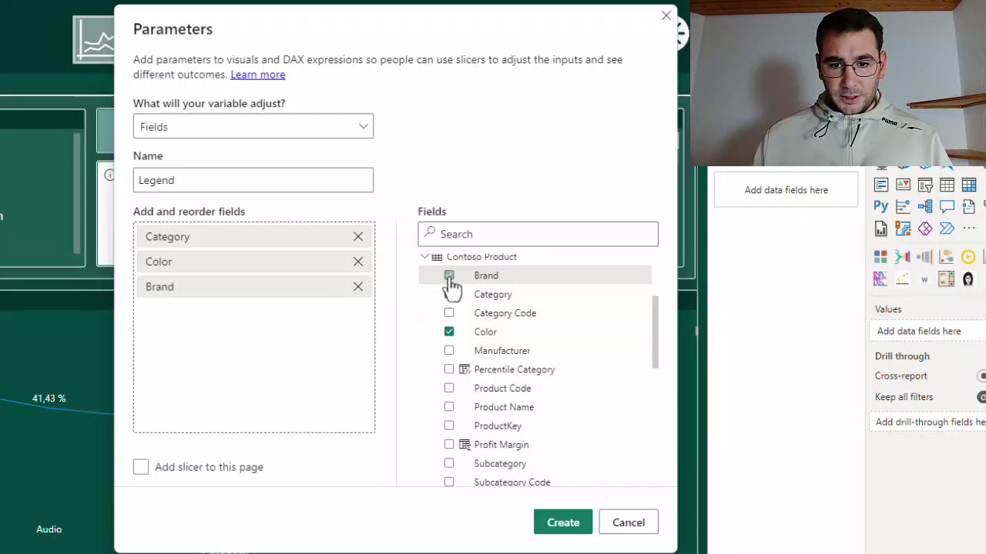
- Add the None measure from Contoso Measures to the Legend parameter's fields
{"action": "scroll", "coordinate": [462, 351], "scroll_direction": "down", "scroll_amount": 5}
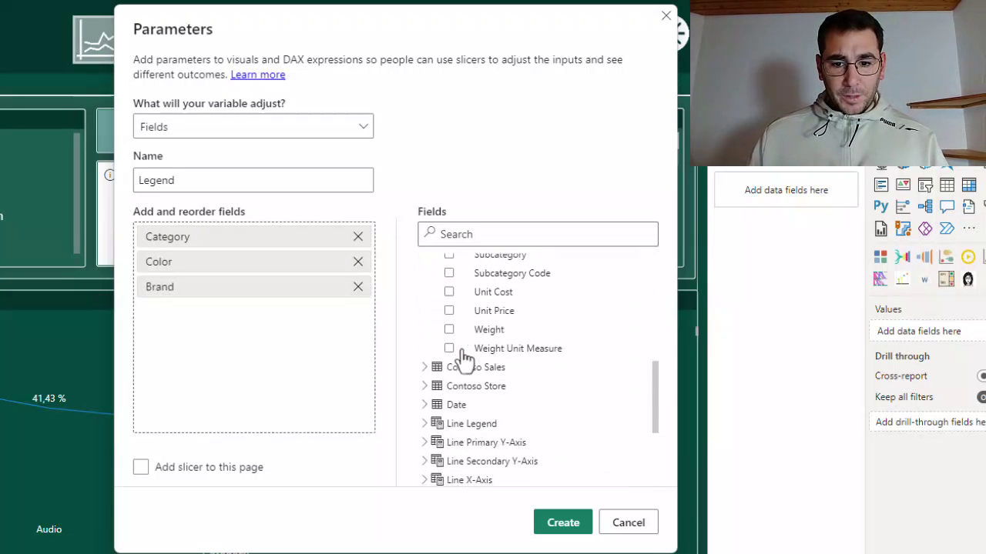
{"action": "scroll", "coordinate": [452, 346], "scroll_direction": "up", "scroll_amount": 6}
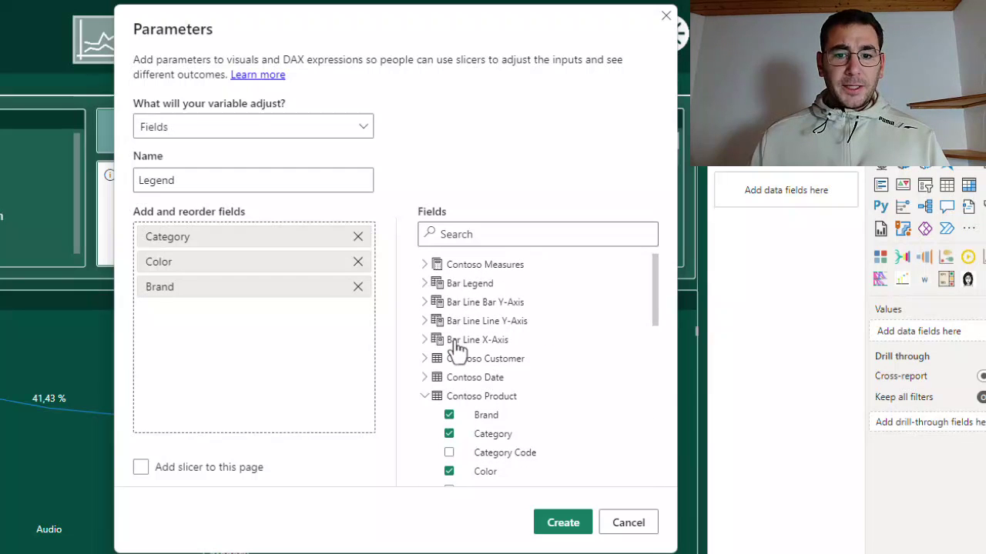
{"action": "left_click", "coordinate": [425, 265]}
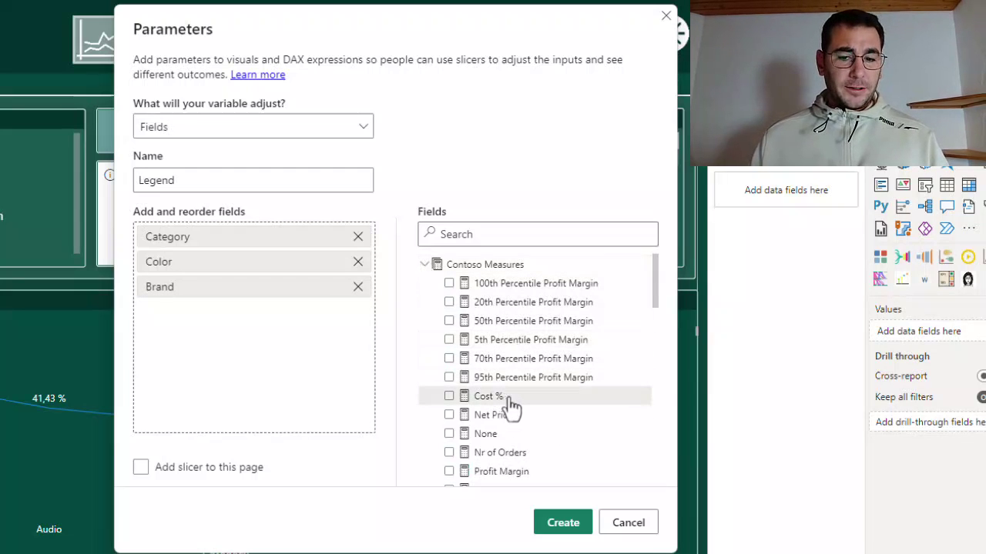
{"action": "left_click_drag", "start_coordinate": [215, 247], "coordinate": [235, 216]}
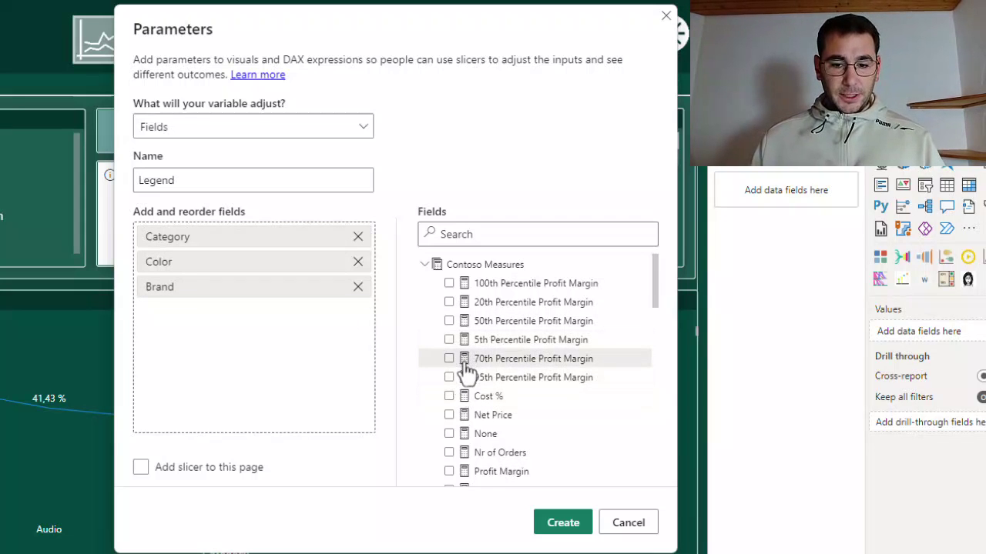
{"action": "scroll", "coordinate": [468, 370], "scroll_direction": "down", "scroll_amount": 1}
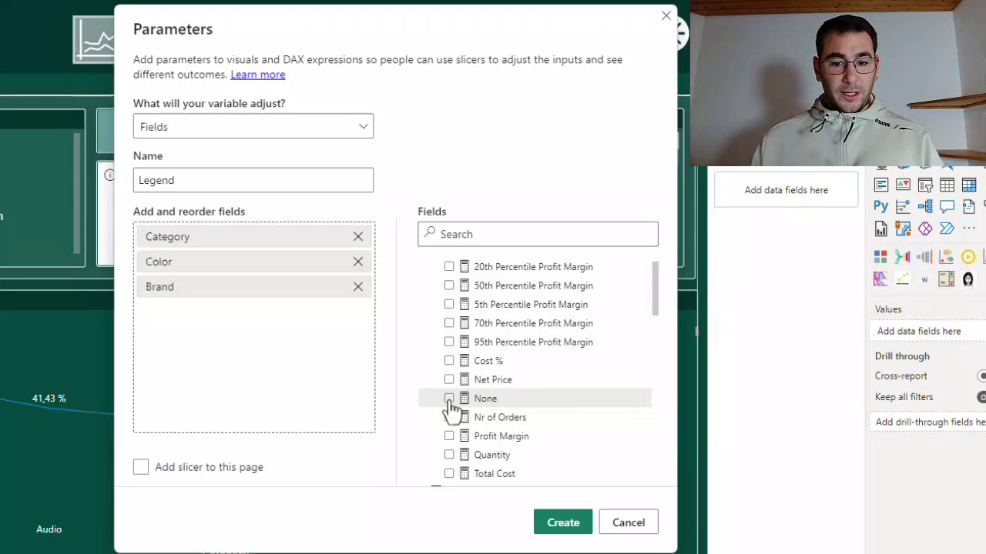
{"action": "left_click", "coordinate": [449, 399]}
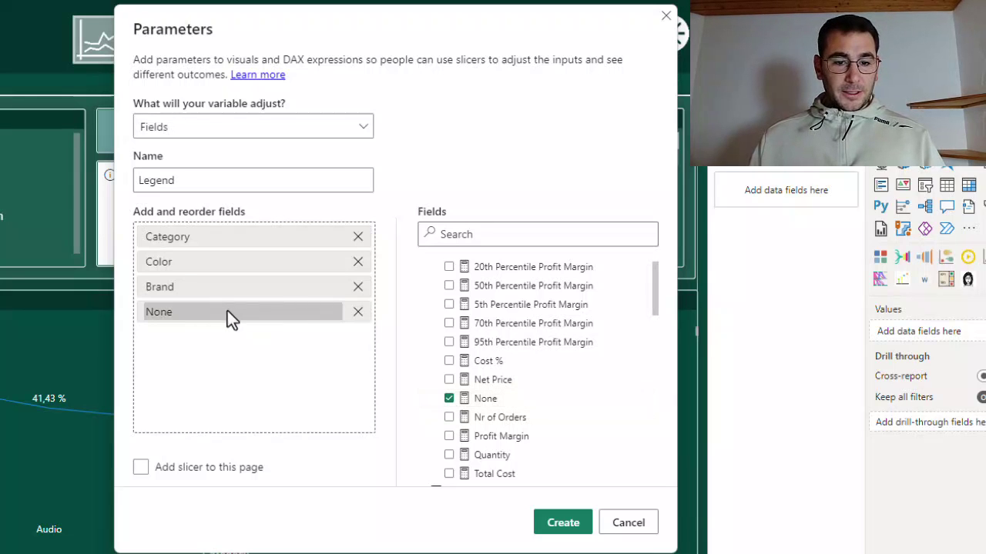
- Reorder the parameter's fields as None, Brand, Color, Category, and create the Legend parameter
{"action": "left_click_drag", "start_coordinate": [236, 285], "coordinate": [234, 328]}
{"action": "left_click_drag", "start_coordinate": [236, 261], "coordinate": [241, 351]}
{"action": "left_click_drag", "start_coordinate": [238, 237], "coordinate": [238, 367]}
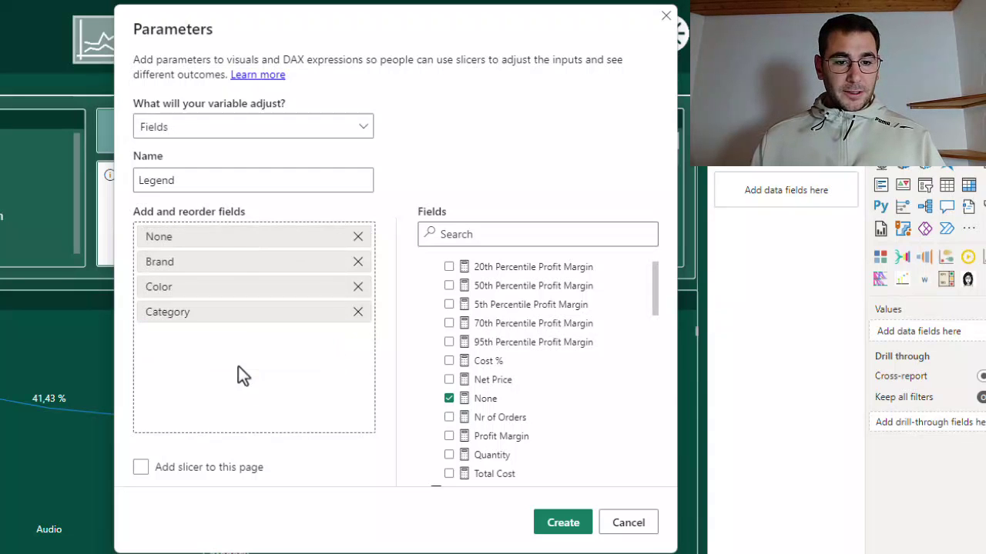
{"action": "left_click", "coordinate": [562, 522]}
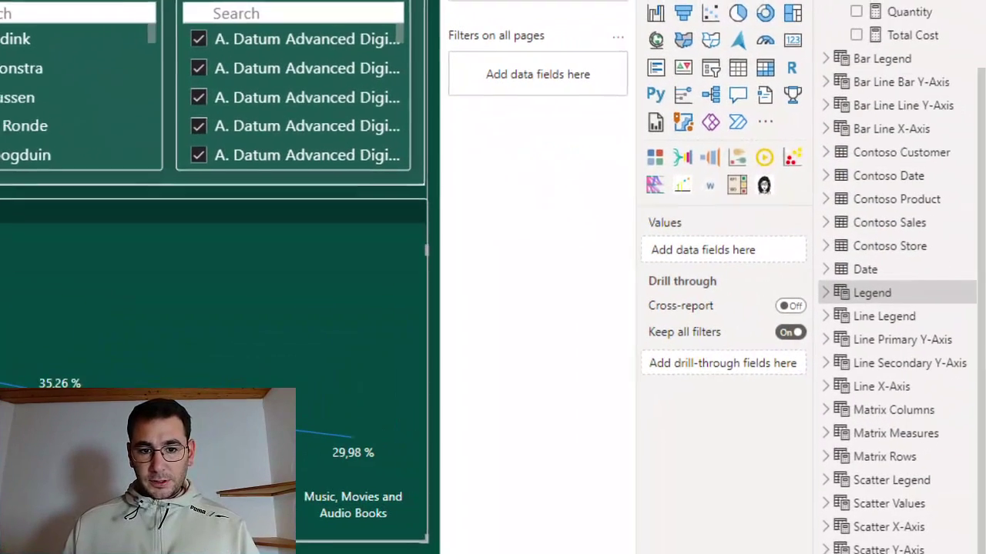
- Fill the empty slicer below the Secondary Y-Axis button with the Legend parameter field
{"action": "scroll", "coordinate": [873, 537], "scroll_direction": "down", "scroll_amount": 1}
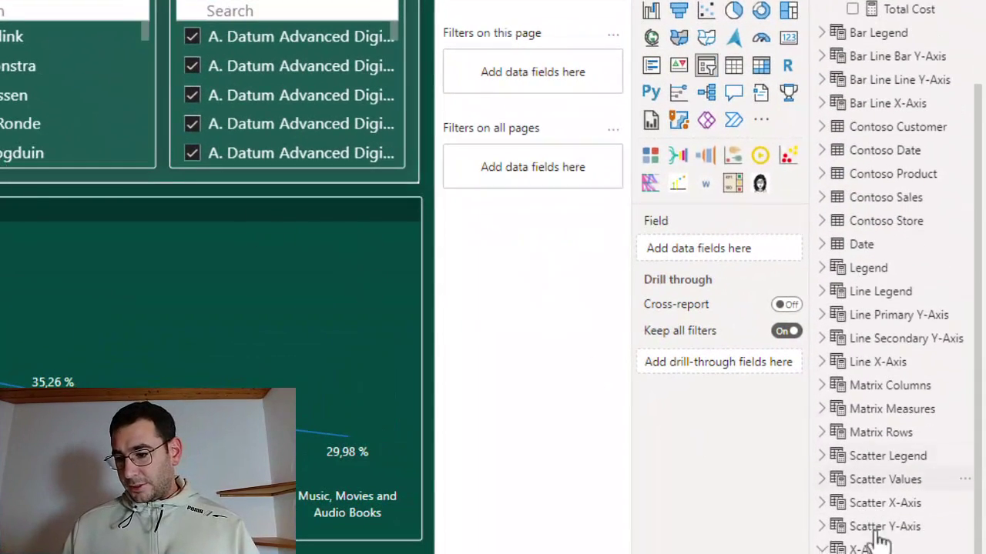
{"action": "scroll", "coordinate": [874, 548], "scroll_direction": "up", "scroll_amount": 1}
{"action": "scroll", "coordinate": [871, 62], "scroll_direction": "up", "scroll_amount": 3}
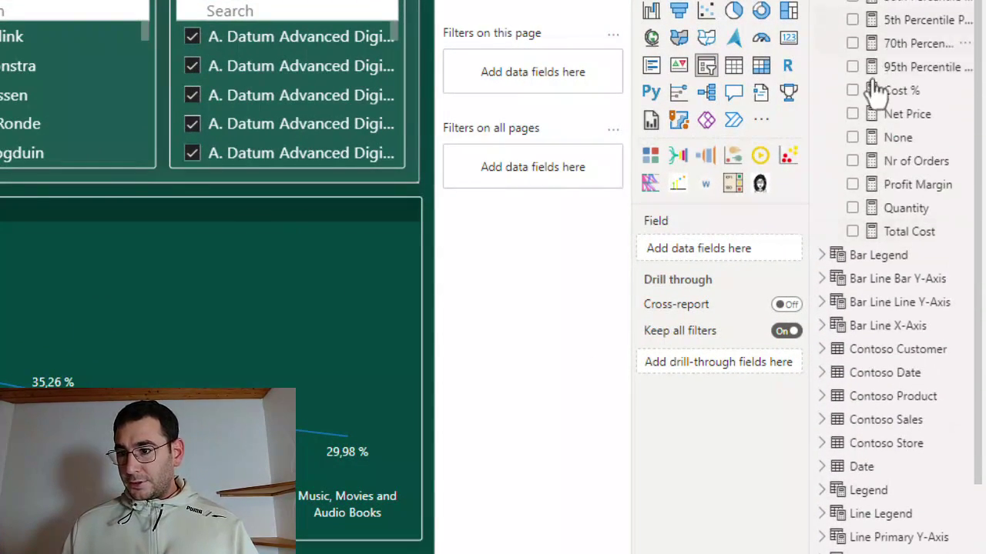
{"action": "scroll", "coordinate": [885, 154], "scroll_direction": "down", "scroll_amount": 4}
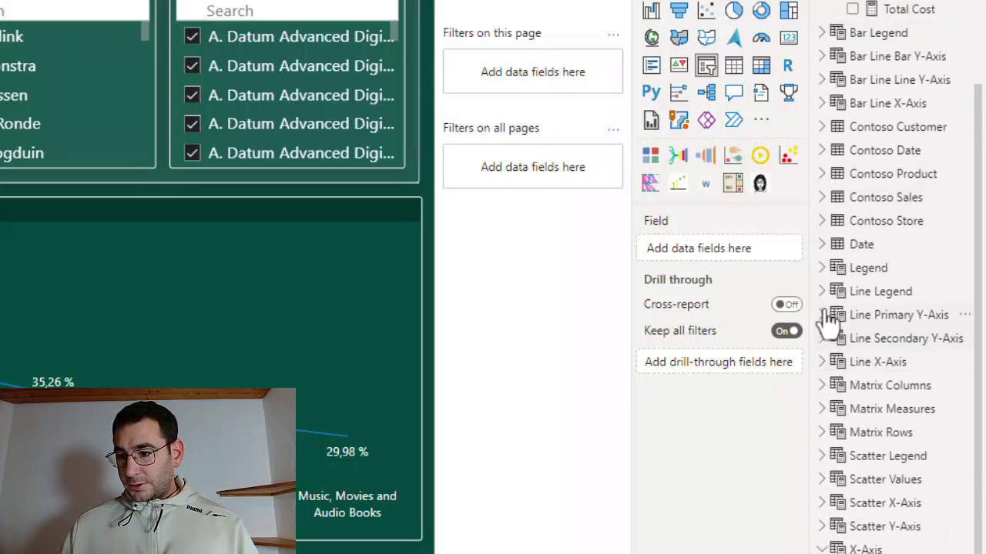
{"action": "left_click", "coordinate": [822, 268]}
{"action": "left_click_drag", "start_coordinate": [898, 292], "coordinate": [736, 247]}
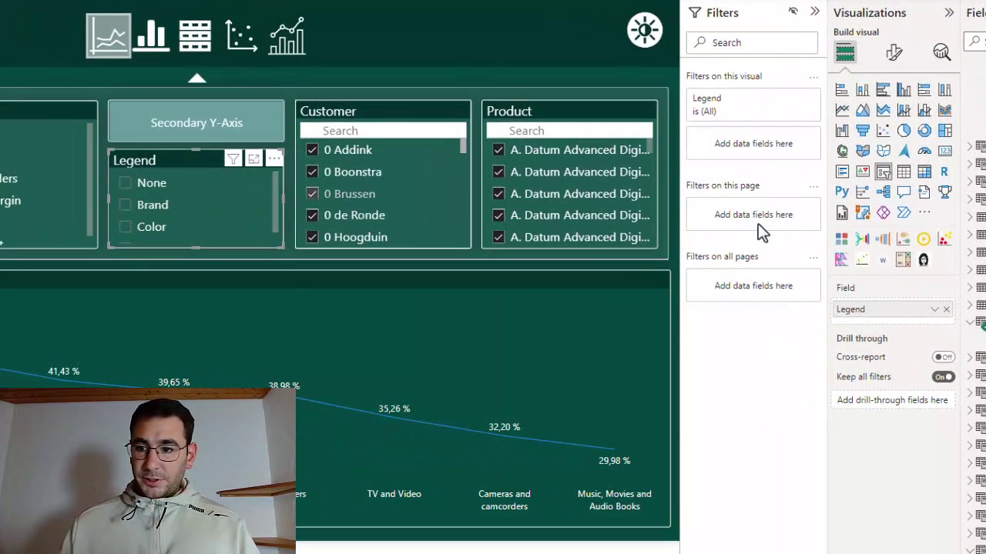
- Turn on single selection for the Legend slicer
{"action": "left_click", "coordinate": [896, 55]}
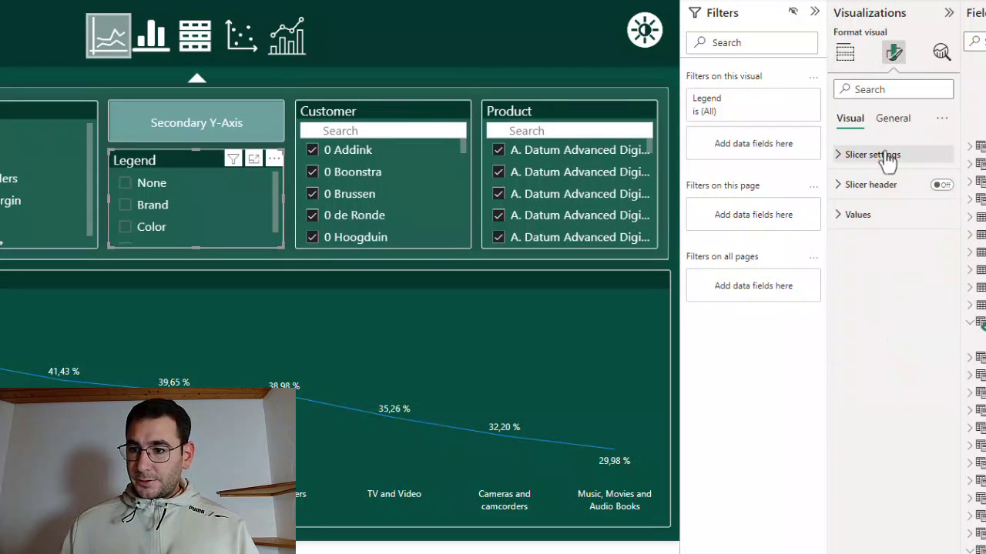
{"action": "left_click", "coordinate": [873, 154]}
{"action": "left_click", "coordinate": [935, 278]}
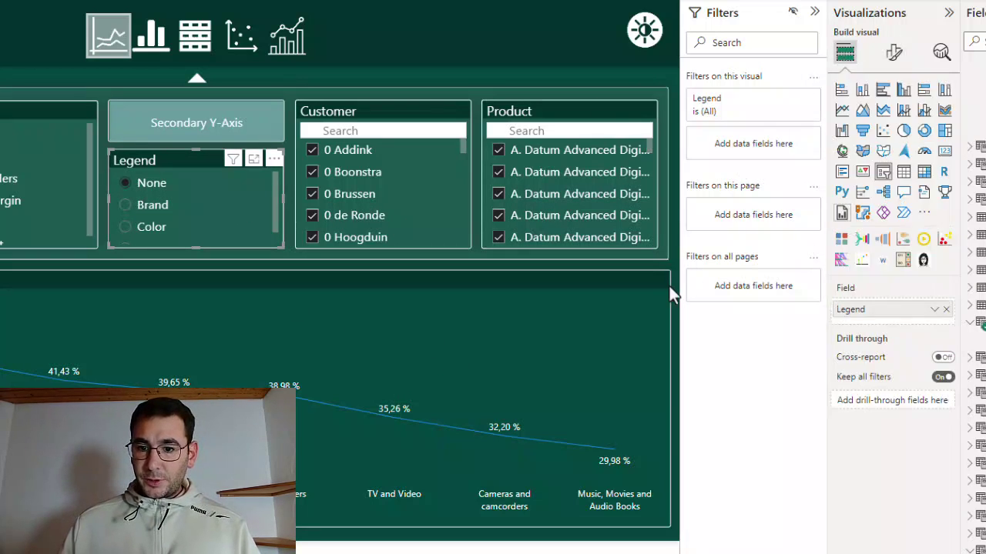
- Assign the Legend parameter field to the line chart's legend
{"action": "left_click", "coordinate": [403, 280]}
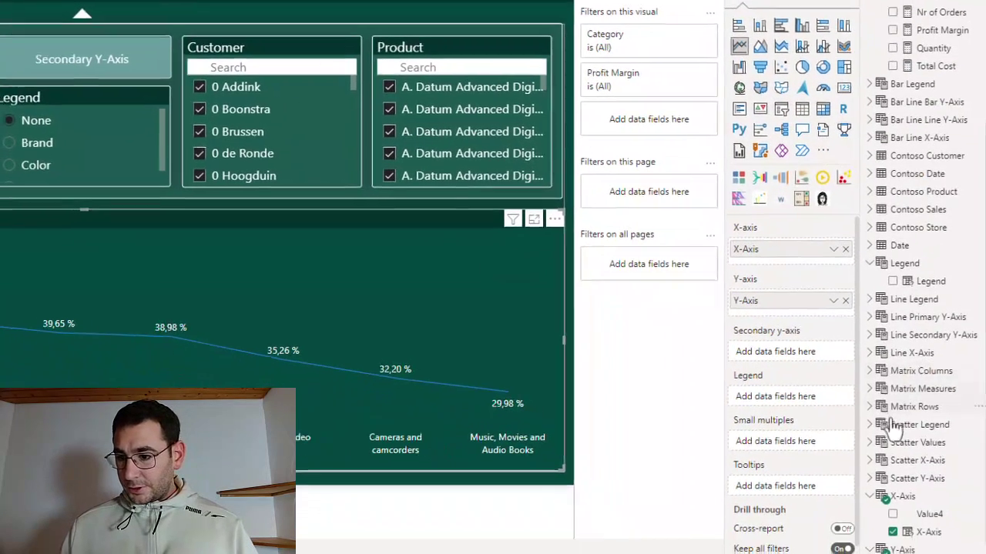
{"action": "left_click_drag", "start_coordinate": [893, 281], "coordinate": [796, 392]}
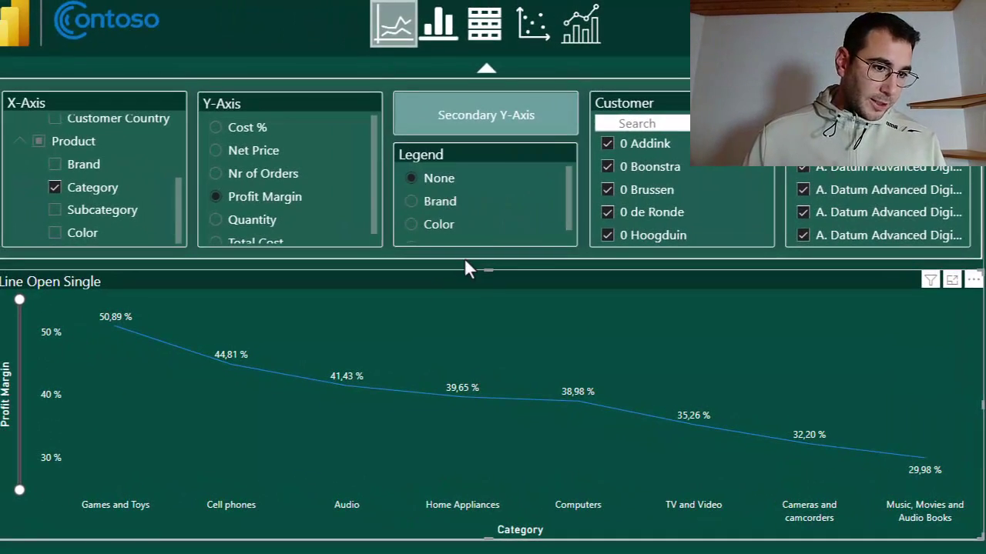
- Try Brand in the Legend slicer to split the line chart, and return the slicer to None
{"action": "left_click", "coordinate": [440, 211]}
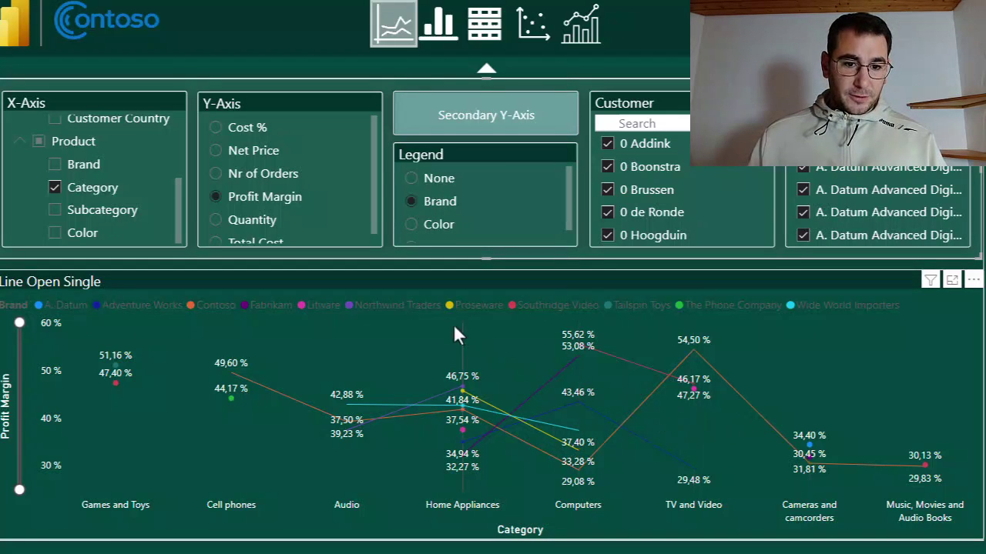
{"action": "scroll", "coordinate": [470, 219], "scroll_direction": "down", "scroll_amount": 1}
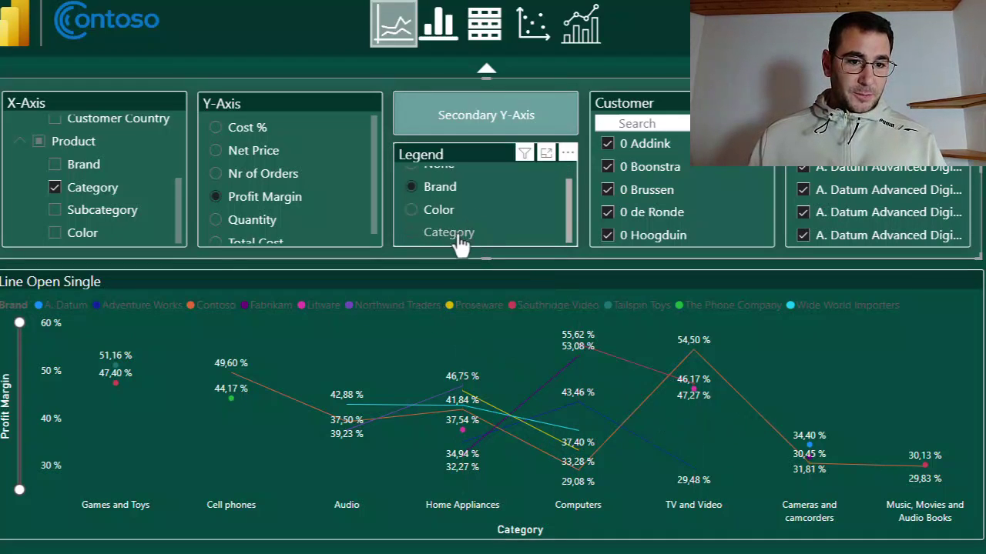
{"action": "scroll", "coordinate": [453, 227], "scroll_direction": "up", "scroll_amount": 1}
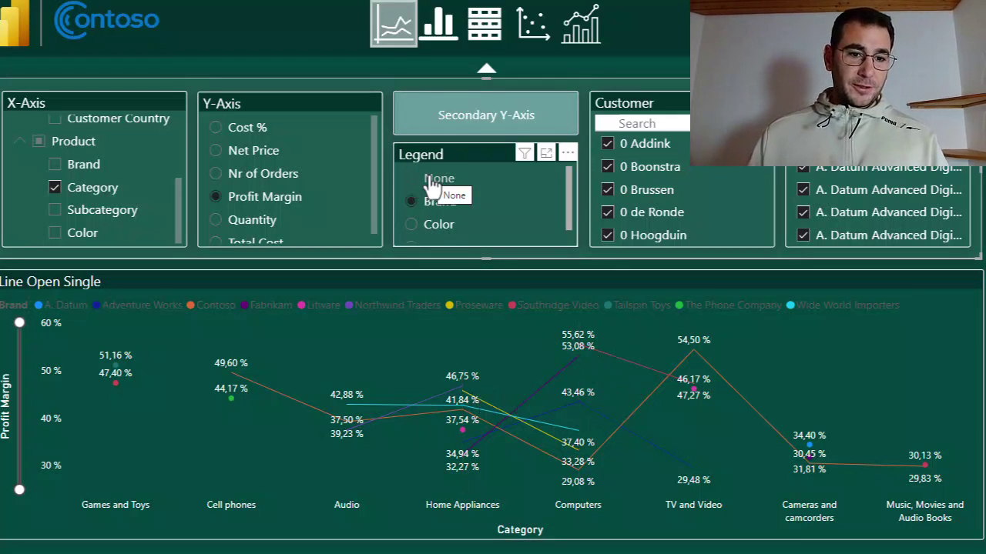
{"action": "left_click", "coordinate": [431, 181]}
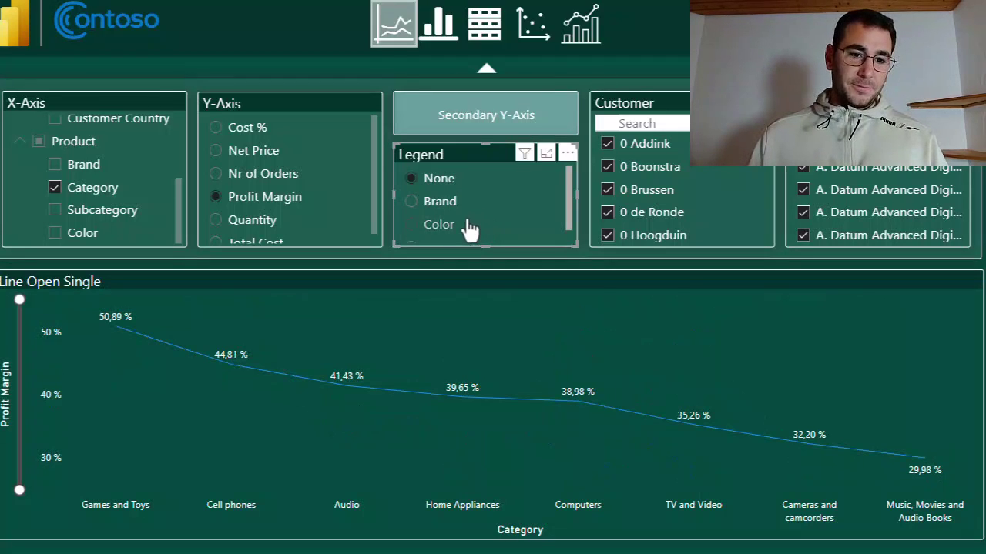
{"action": "left_click", "coordinate": [445, 228]}
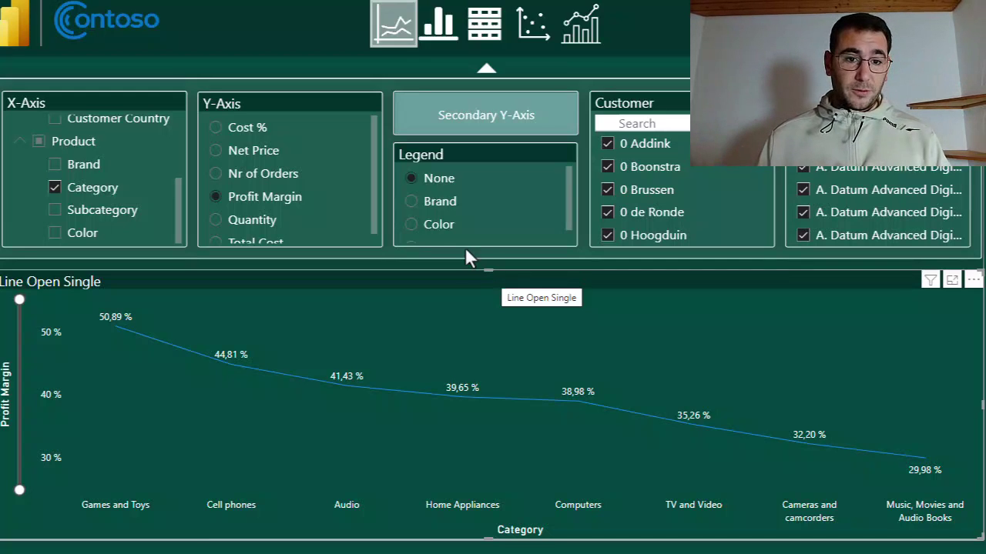
- Switch to the secondary Y-axis view and assign the X-Axis and Y-Axis parameter fields to the matching axes of its empty line chart
{"action": "left_click", "coordinate": [476, 123], "text": "ctrl"}
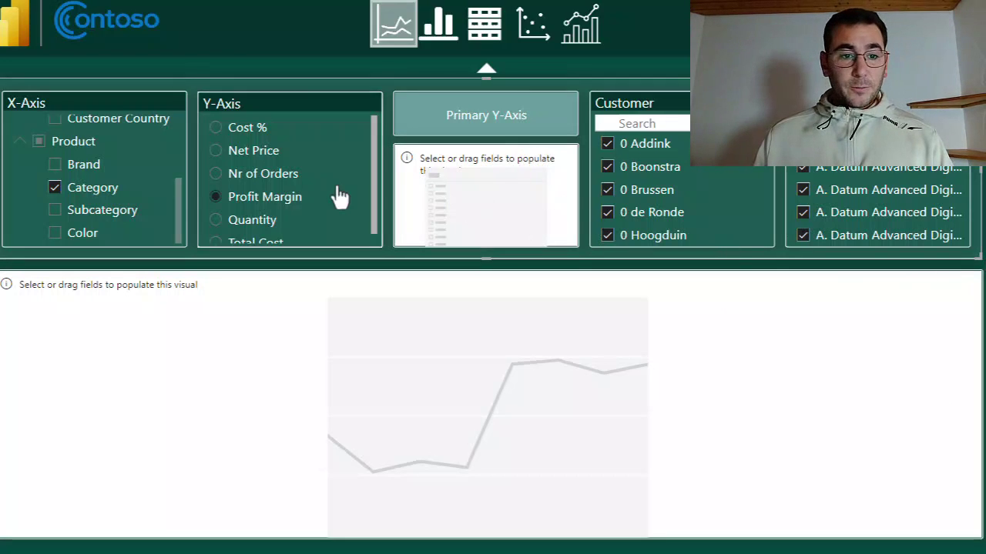
{"action": "left_click", "coordinate": [230, 103]}
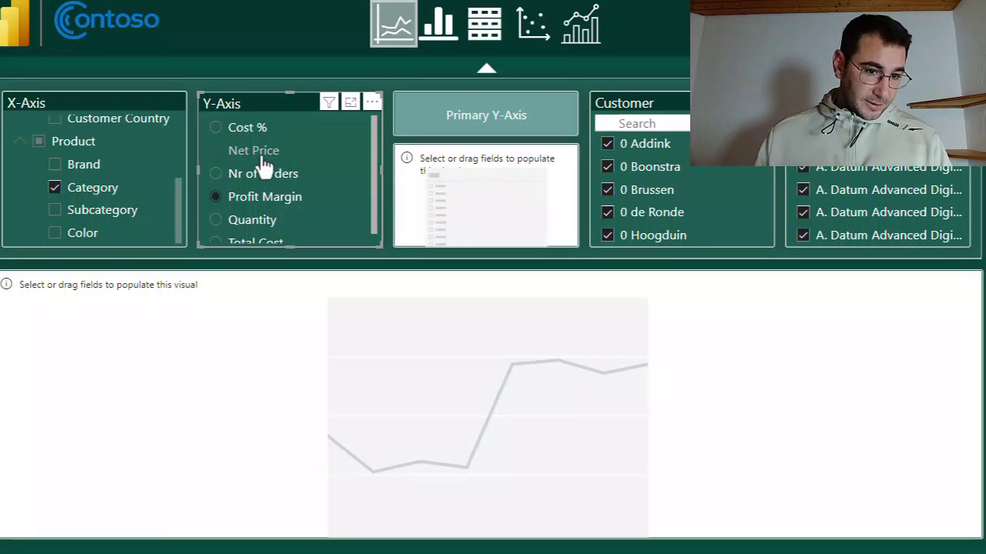
{"action": "scroll", "coordinate": [254, 148], "scroll_direction": "down", "scroll_amount": 1}
{"action": "scroll", "coordinate": [275, 220], "scroll_direction": "up", "scroll_amount": 1}
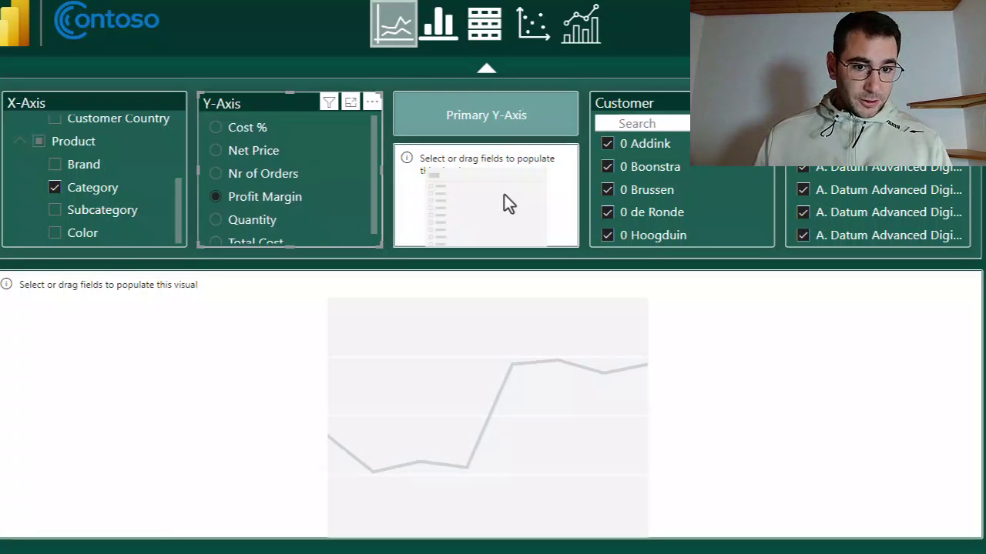
{"action": "left_click", "coordinate": [503, 194]}
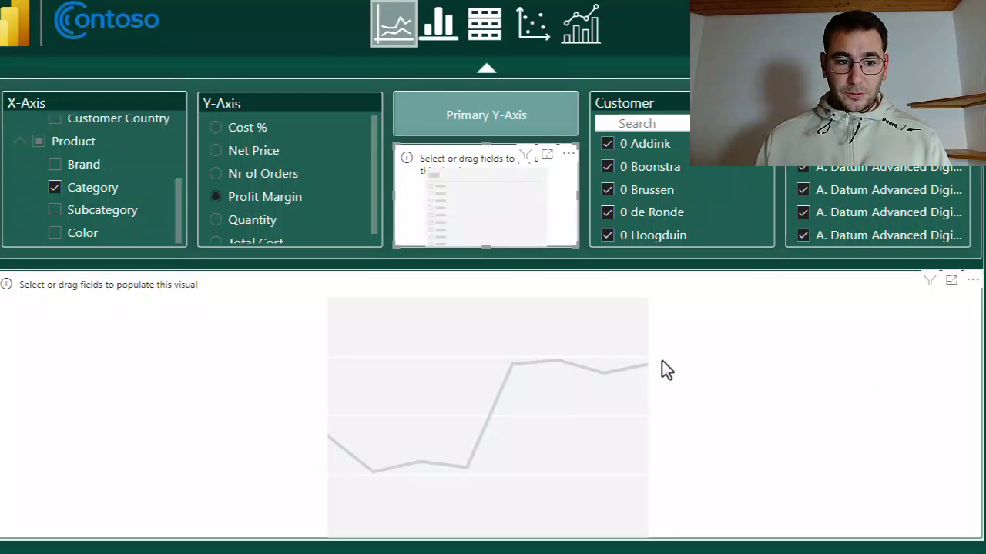
{"action": "left_click", "coordinate": [732, 397]}
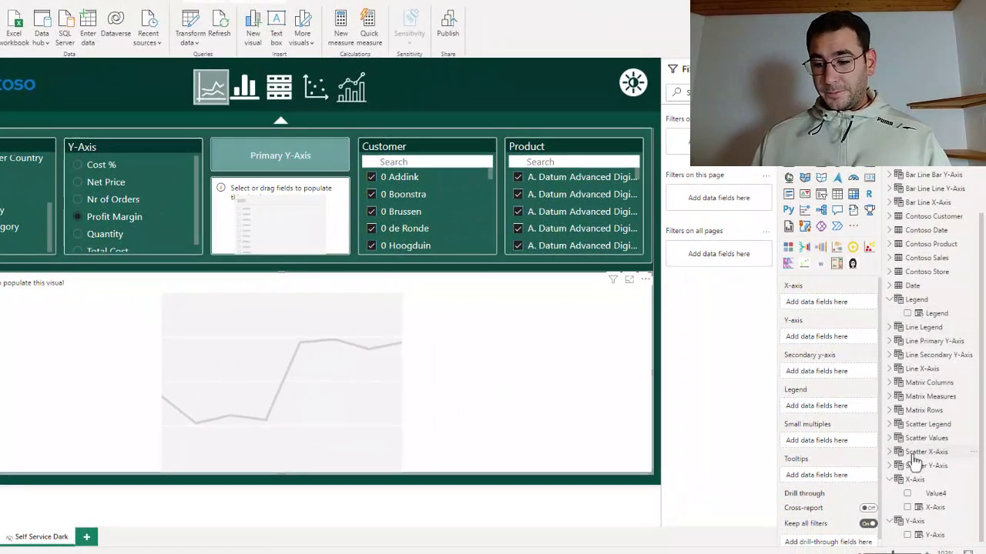
{"action": "left_click_drag", "start_coordinate": [934, 510], "coordinate": [835, 302]}
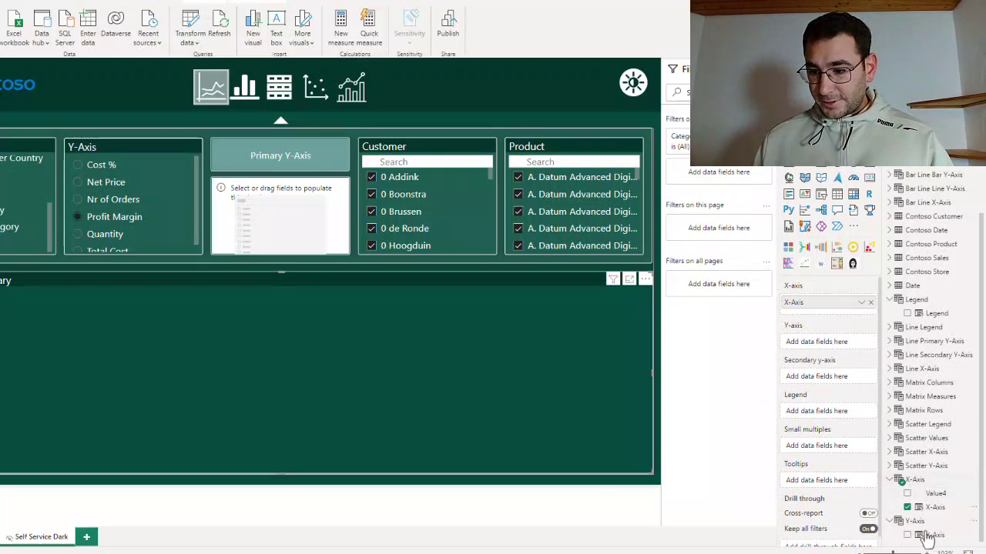
{"action": "left_click_drag", "start_coordinate": [928, 536], "coordinate": [837, 355]}
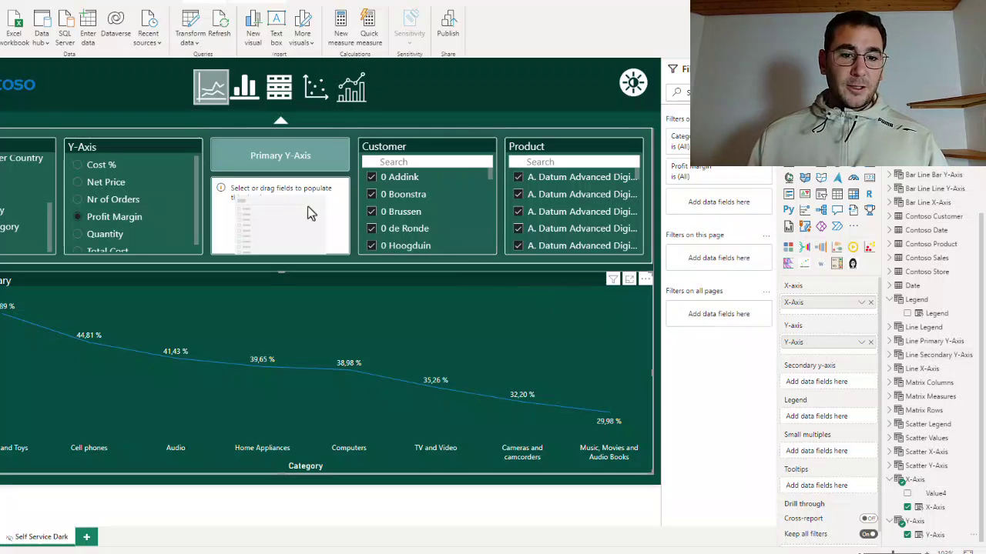
- Start a new fields parameter named Secondary Y-Axis, without adding a slicer to the page
{"action": "left_click", "coordinate": [14, 3]}
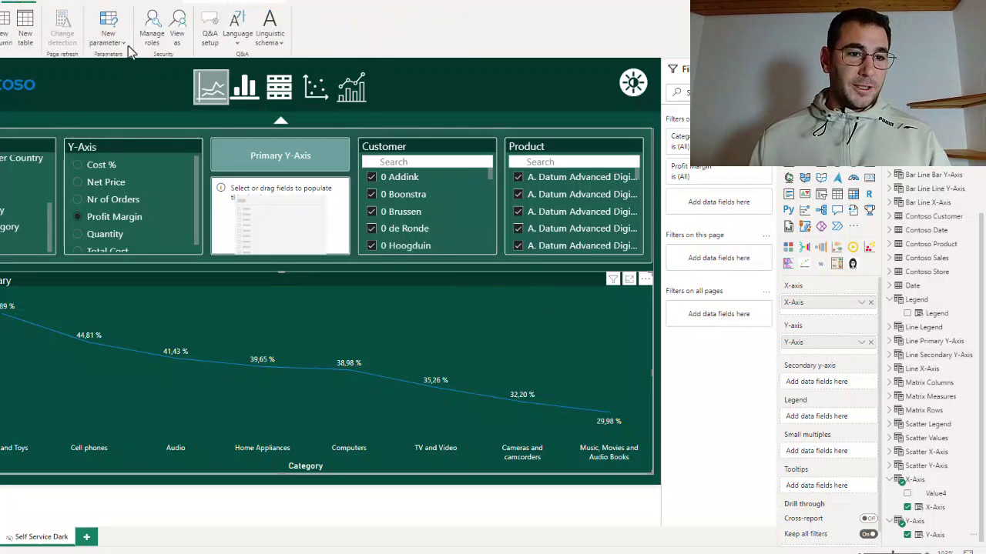
{"action": "left_click", "coordinate": [107, 38]}
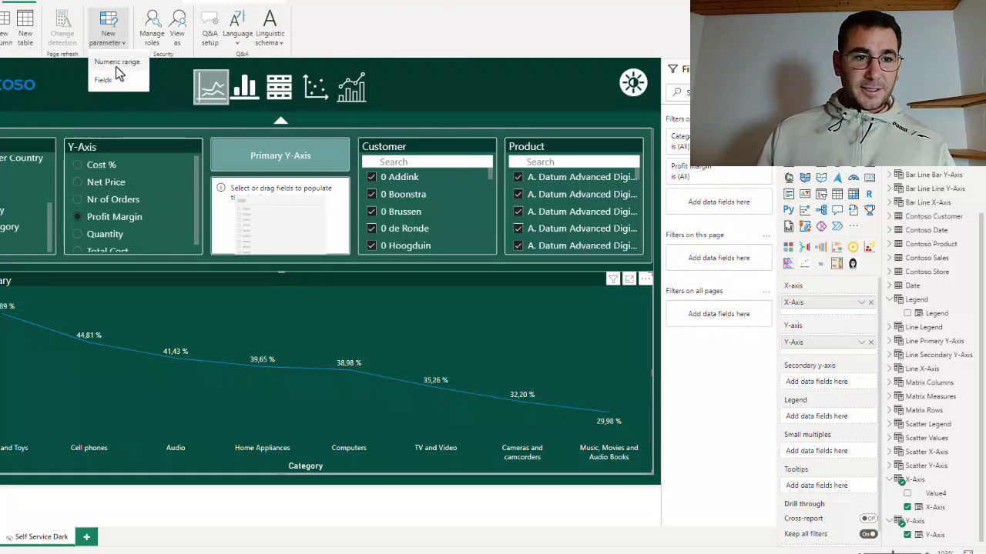
{"action": "left_click", "coordinate": [120, 88]}
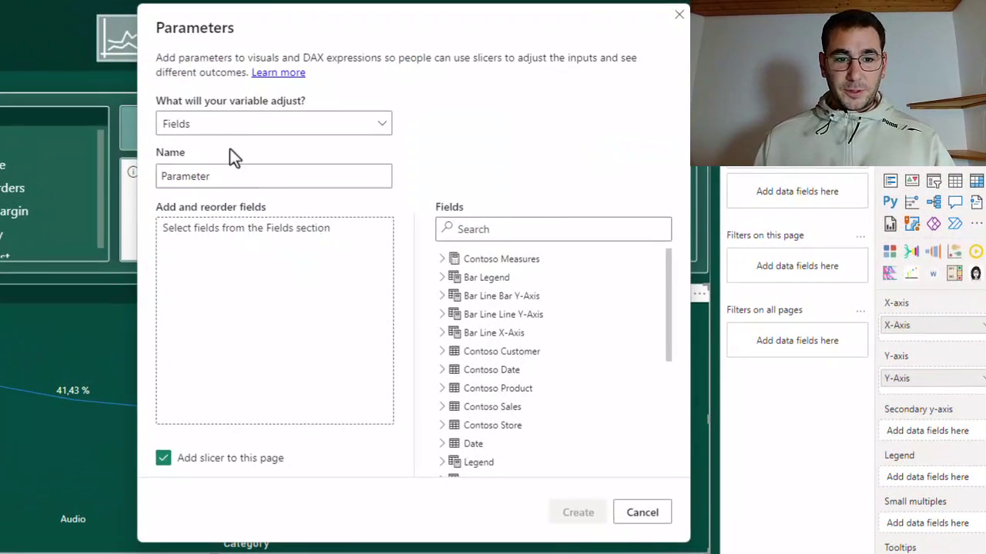
{"action": "double_click", "coordinate": [288, 188]}
{"action": "type", "text": "Secondary Y"}
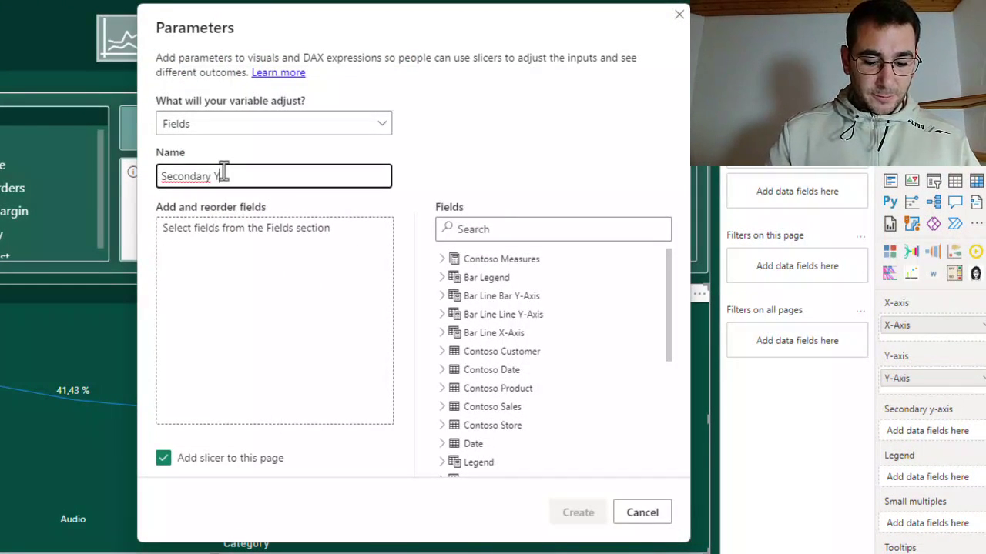
{"action": "type", "text": "-Axis"}
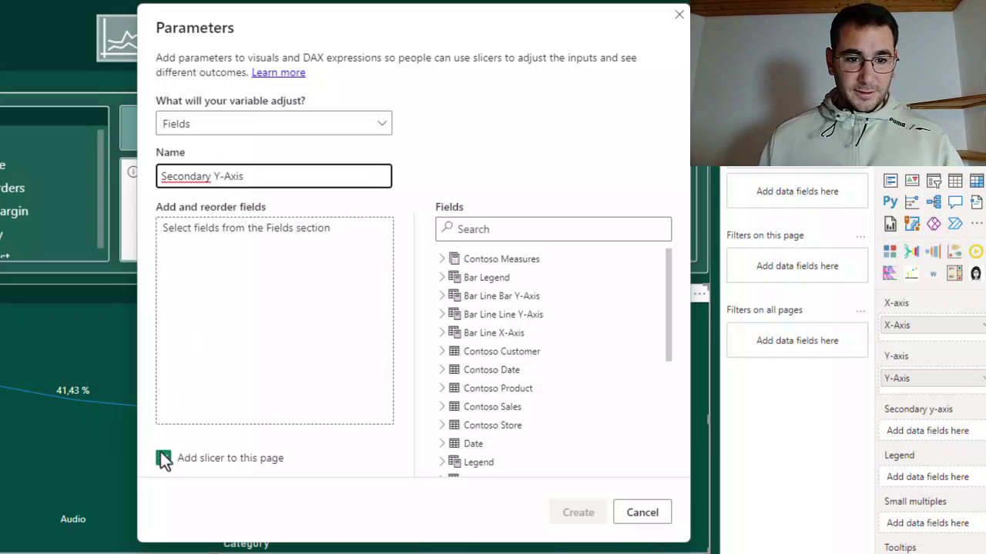
{"action": "left_click", "coordinate": [162, 461]}
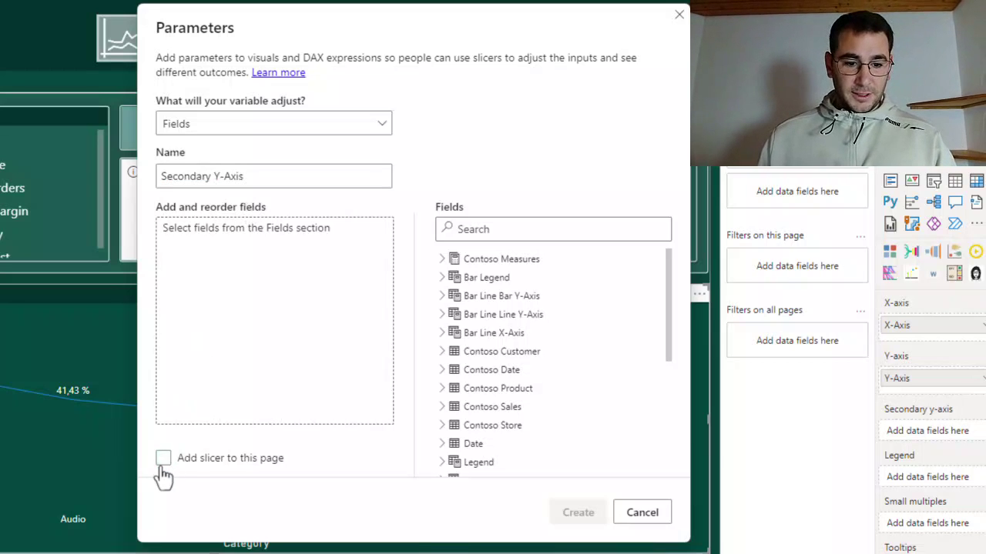
- Create the parameter from the Contoso measures in this order: None, Net Price, Cost %, Nr of Orders, Profit Margin, Quantity, Total Cost
{"action": "left_click", "coordinate": [441, 259]}
{"action": "left_click", "coordinate": [467, 390]}
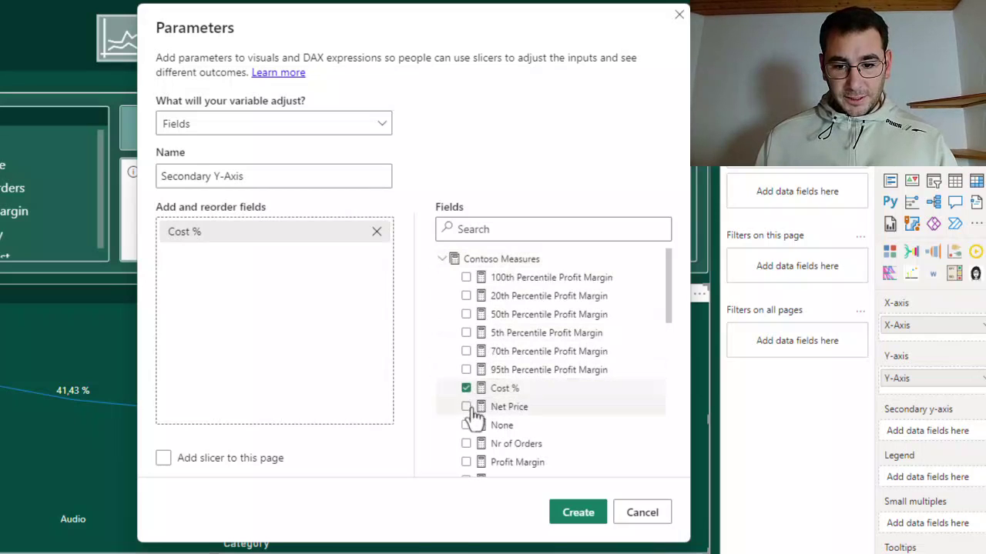
{"action": "left_click", "coordinate": [467, 407]}
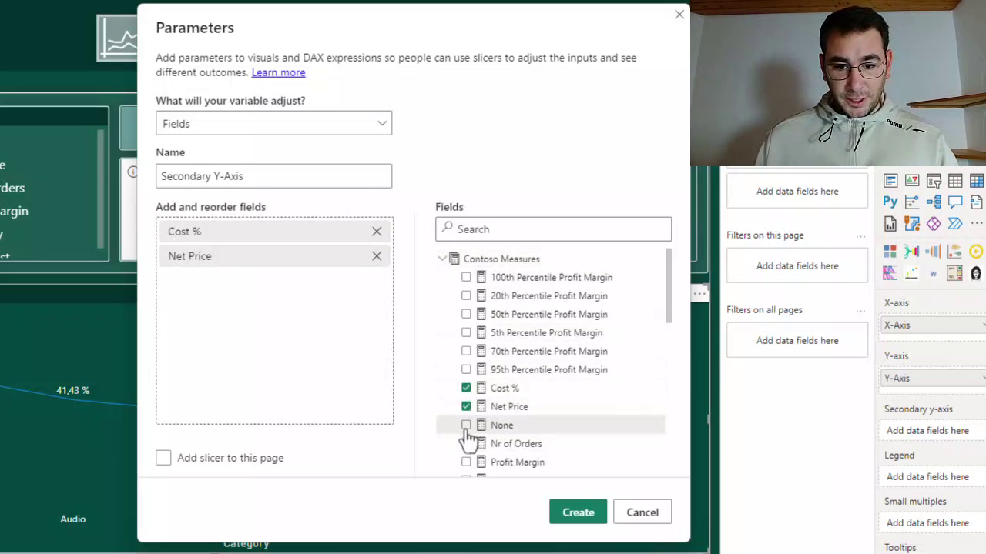
{"action": "left_click", "coordinate": [466, 426]}
{"action": "left_click_drag", "start_coordinate": [261, 249], "coordinate": [276, 331]}
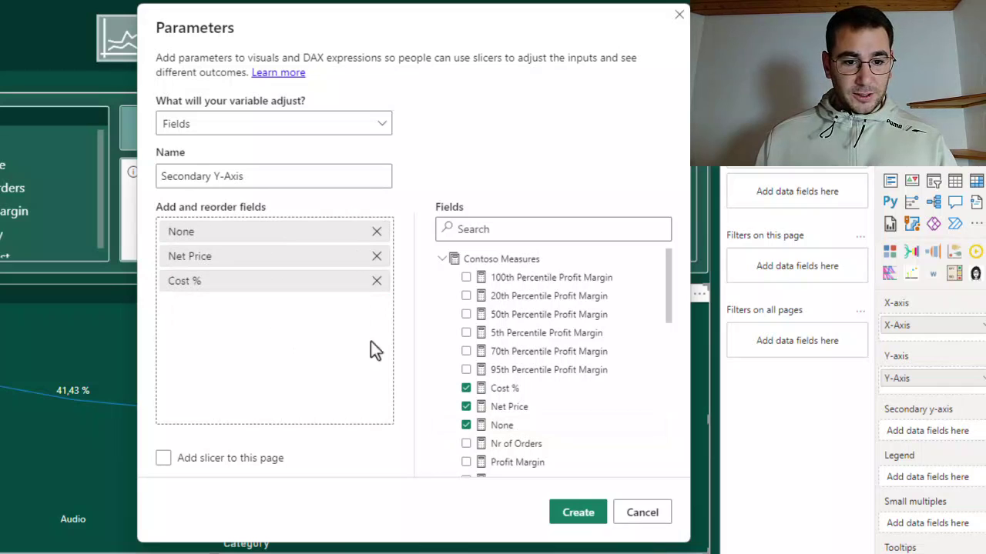
{"action": "scroll", "coordinate": [472, 382], "scroll_direction": "down", "scroll_amount": 2}
{"action": "left_click", "coordinate": [466, 375]}
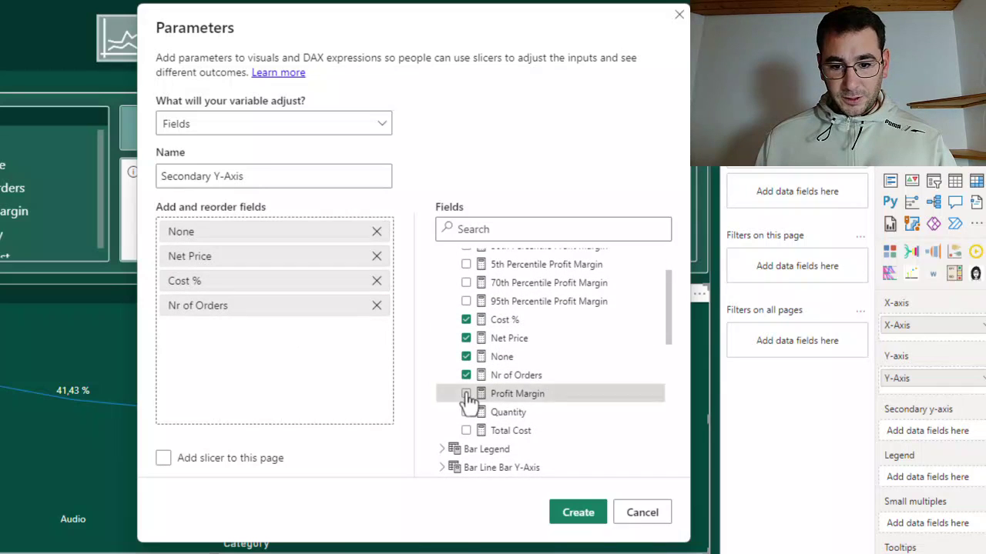
{"action": "left_click", "coordinate": [466, 393]}
{"action": "left_click", "coordinate": [466, 412]}
{"action": "left_click", "coordinate": [465, 430]}
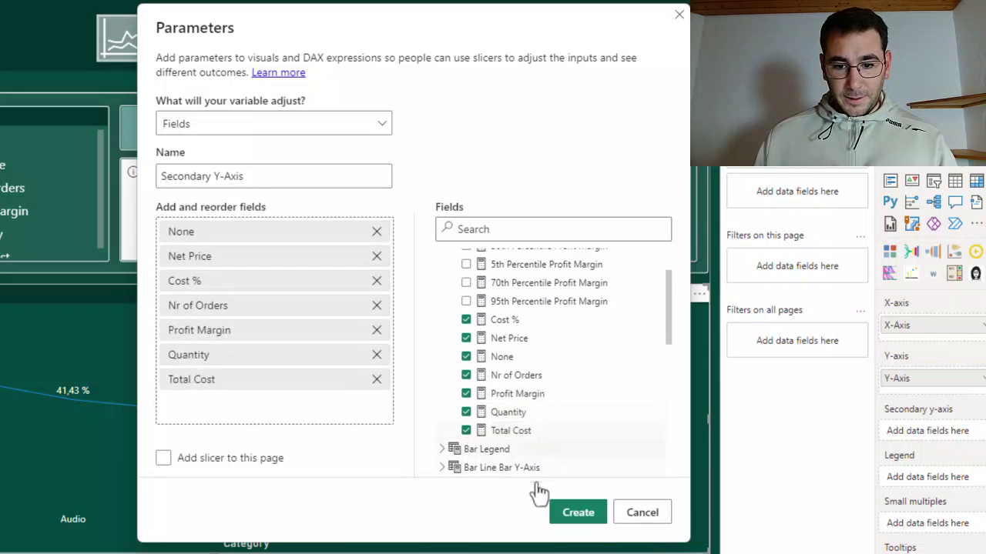
{"action": "left_click", "coordinate": [578, 513]}
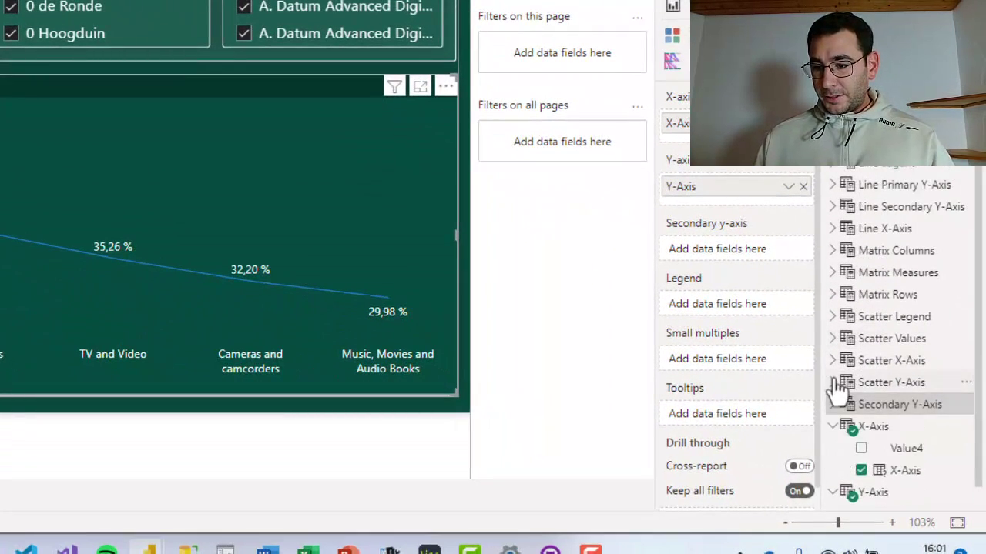
- Assign the Secondary Y-Axis parameter field to the line chart's secondary y-axis and to the empty slicer below the Primary Y-Axis button
{"action": "left_click", "coordinate": [835, 385]}
{"action": "left_click", "coordinate": [832, 386]}
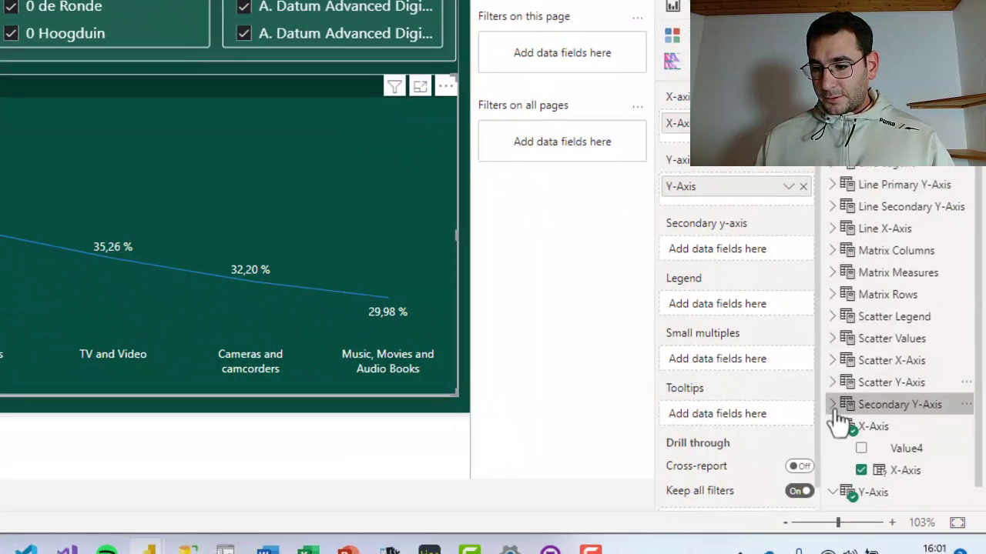
{"action": "left_click", "coordinate": [833, 406]}
{"action": "scroll", "coordinate": [879, 350], "scroll_direction": "down", "scroll_amount": 1}
{"action": "left_click_drag", "start_coordinate": [931, 385], "coordinate": [766, 251]}
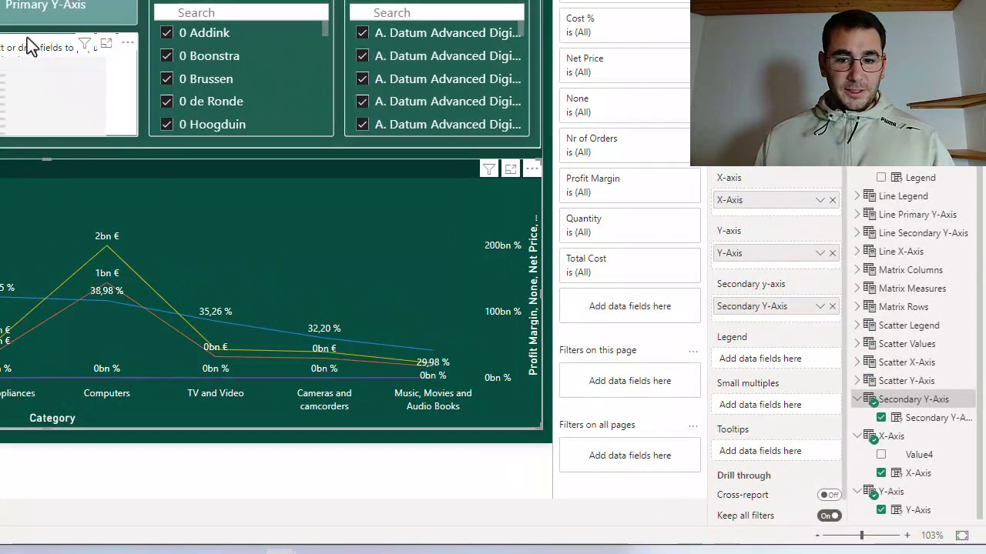
{"action": "left_click", "coordinate": [27, 37]}
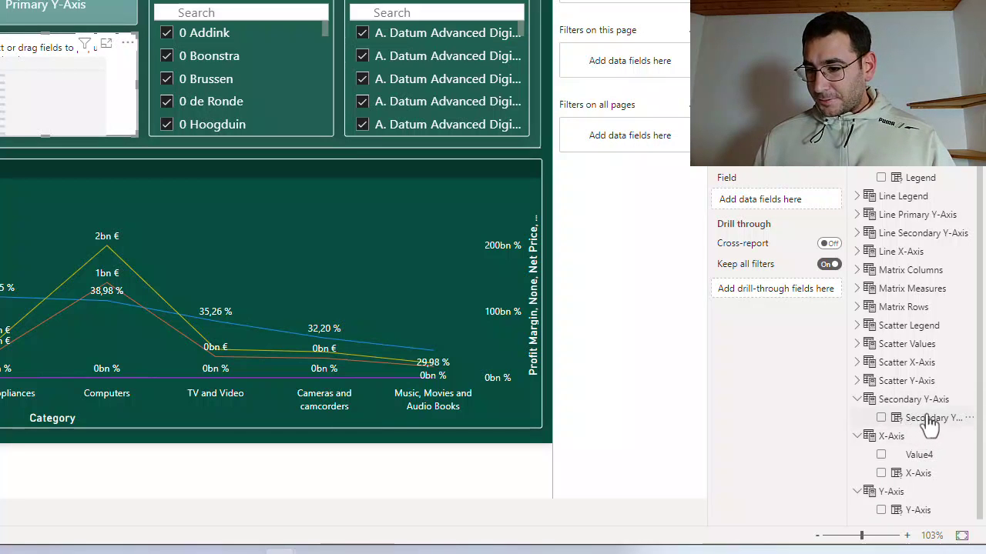
{"action": "left_click_drag", "start_coordinate": [931, 424], "coordinate": [786, 202]}
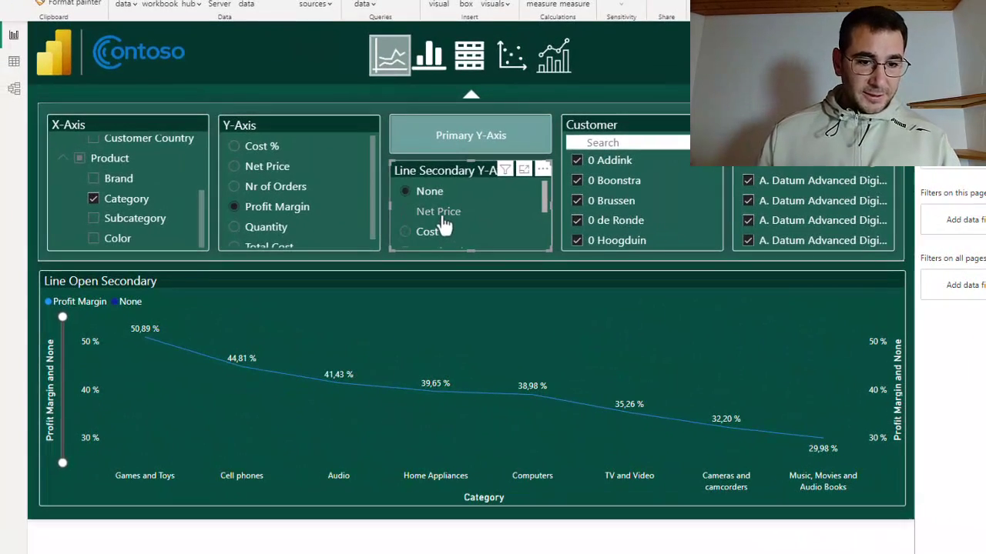
- Try Nr of Orders on the chart's secondary Y-axis through its slicer, and return to the primary Y-axis view
{"action": "scroll", "coordinate": [454, 217], "scroll_direction": "down", "scroll_amount": 2}
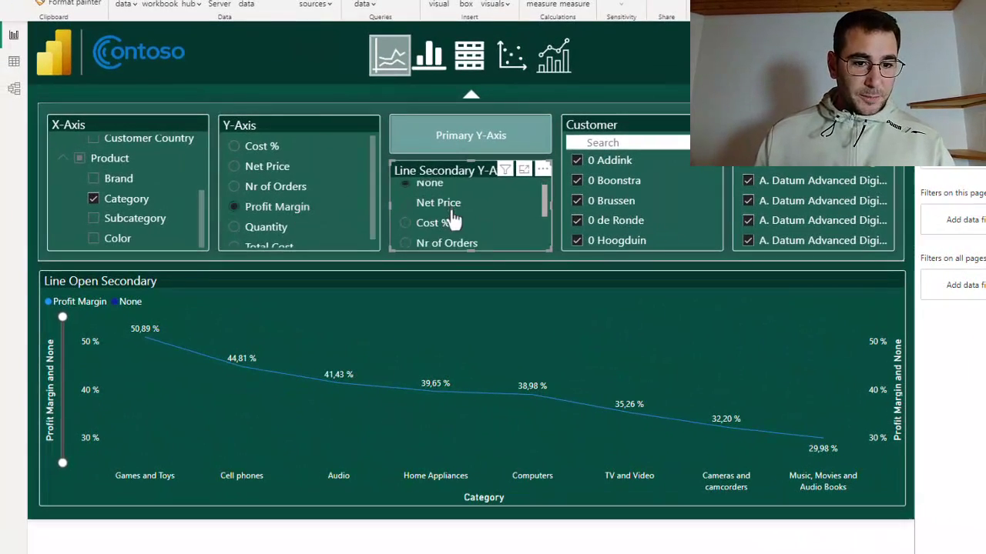
{"action": "left_click", "coordinate": [485, 215]}
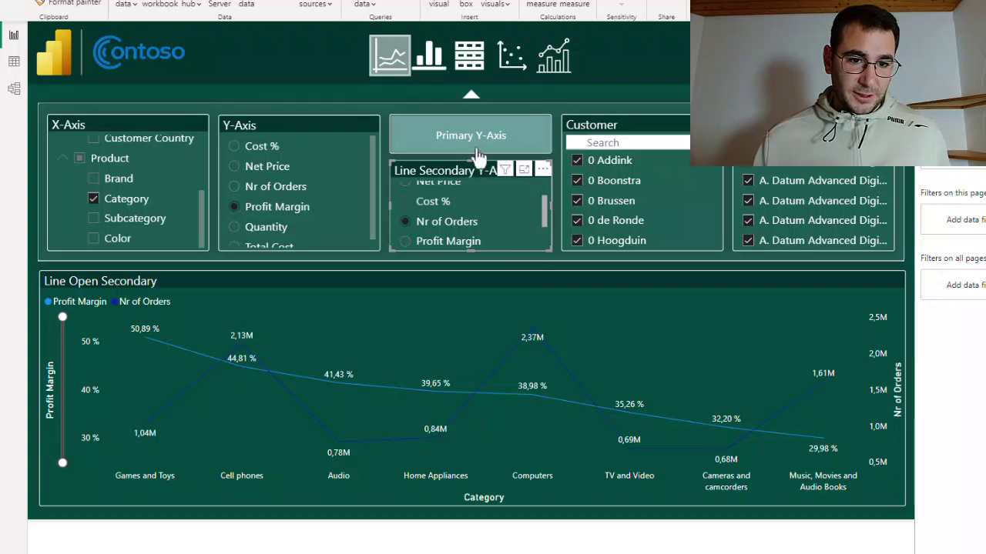
{"action": "left_click", "coordinate": [475, 138], "text": "ctrl"}
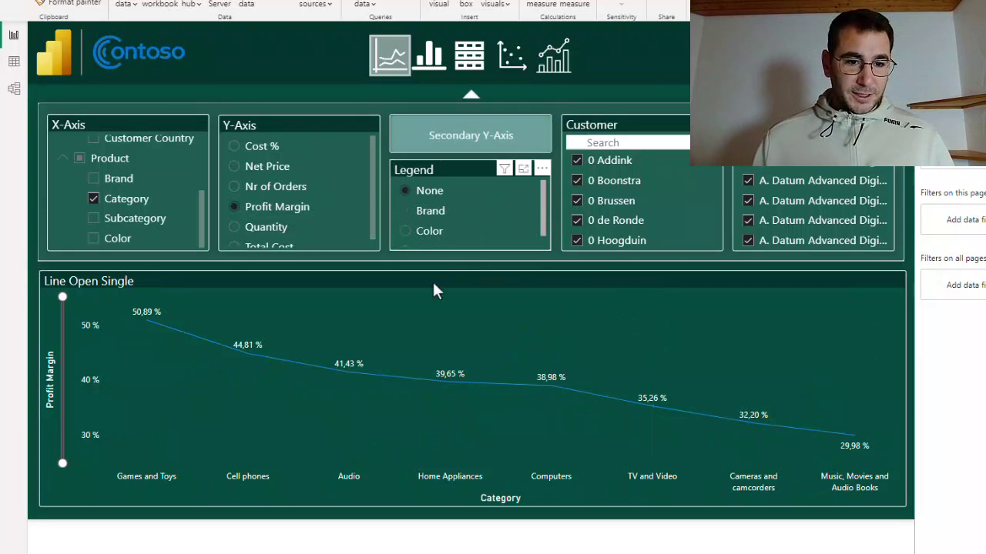
- Split the single-axis line chart by Brand with the Legend slicer, and set the secondary view's slicer to None
{"action": "left_click", "coordinate": [428, 212]}
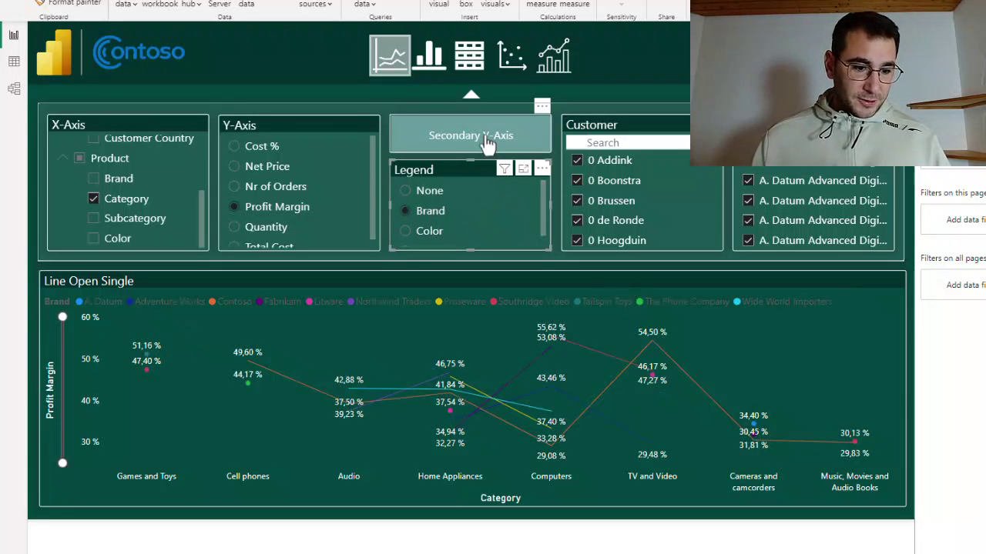
{"action": "left_click", "coordinate": [484, 141], "text": "ctrl"}
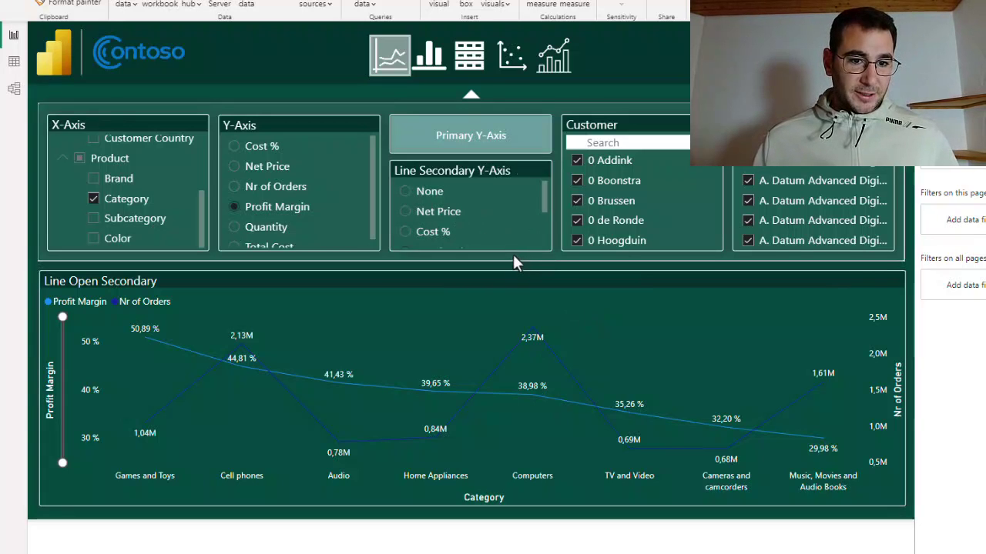
{"action": "left_click", "coordinate": [430, 197]}
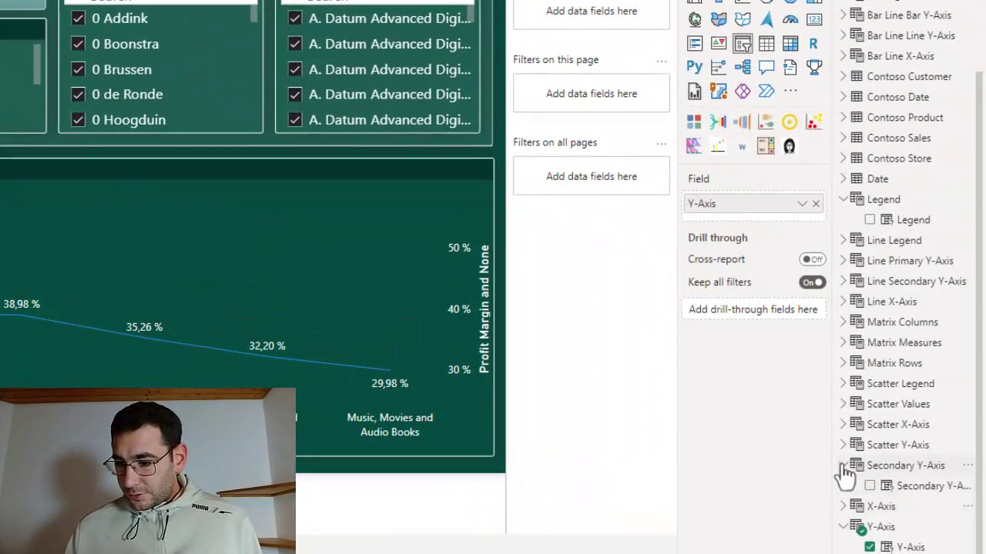
- Collapse the Secondary Y-Axis and Y-Axis parameter tables in the field list
{"action": "left_click", "coordinate": [842, 465]}
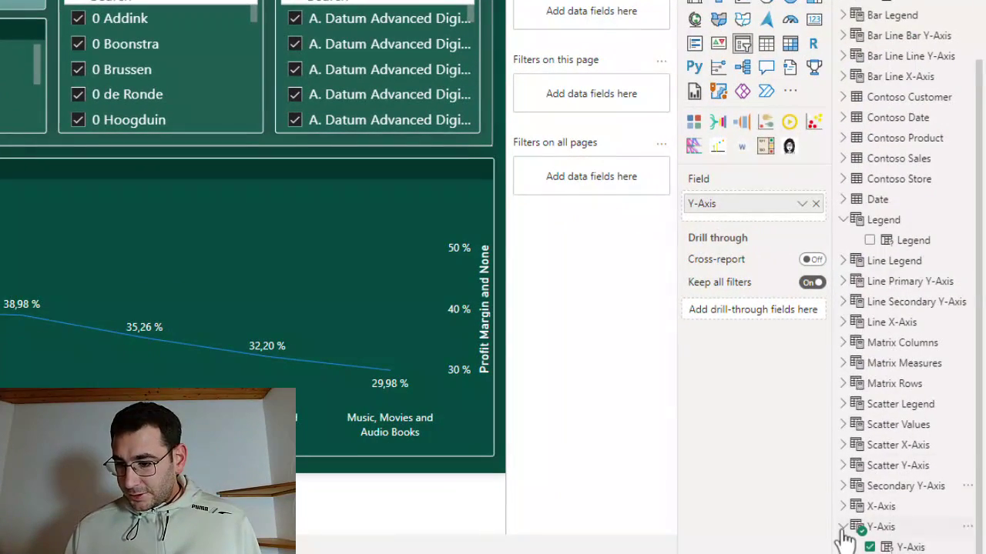
{"action": "left_click", "coordinate": [843, 528]}
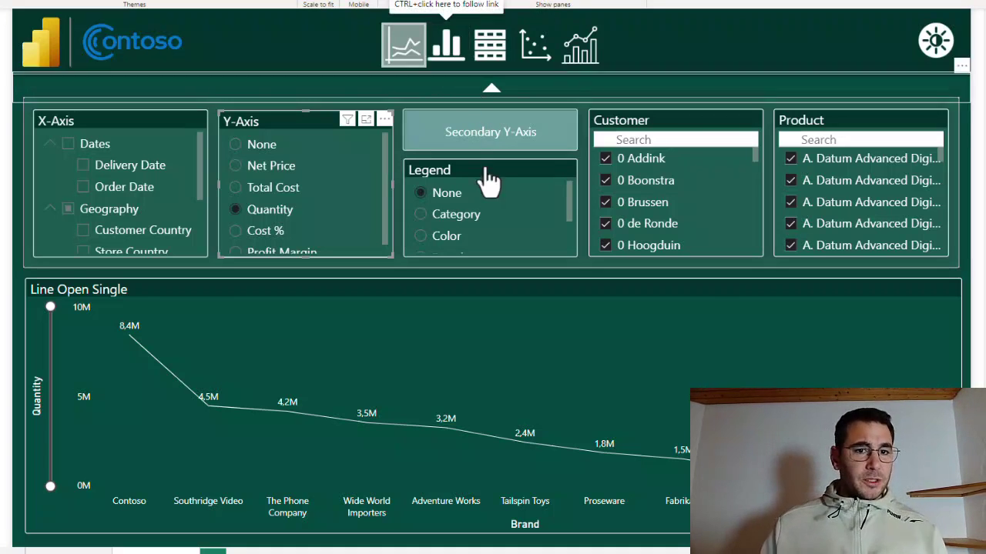
- Show the report's bar chart view with its slicer area expanded, and examine the X-Axis and Y-Axis slicer options
{"action": "left_click", "coordinate": [451, 56], "text": "ctrl"}
{"action": "left_click", "coordinate": [492, 90], "text": "ctrl"}
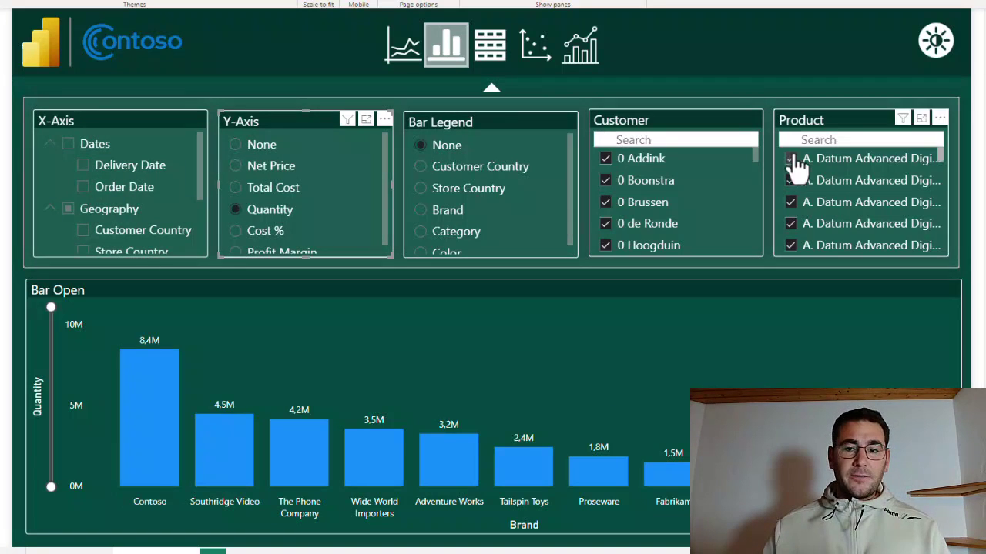
{"action": "scroll", "coordinate": [99, 194], "scroll_direction": "down", "scroll_amount": 1}
{"action": "scroll", "coordinate": [108, 204], "scroll_direction": "down", "scroll_amount": 1}
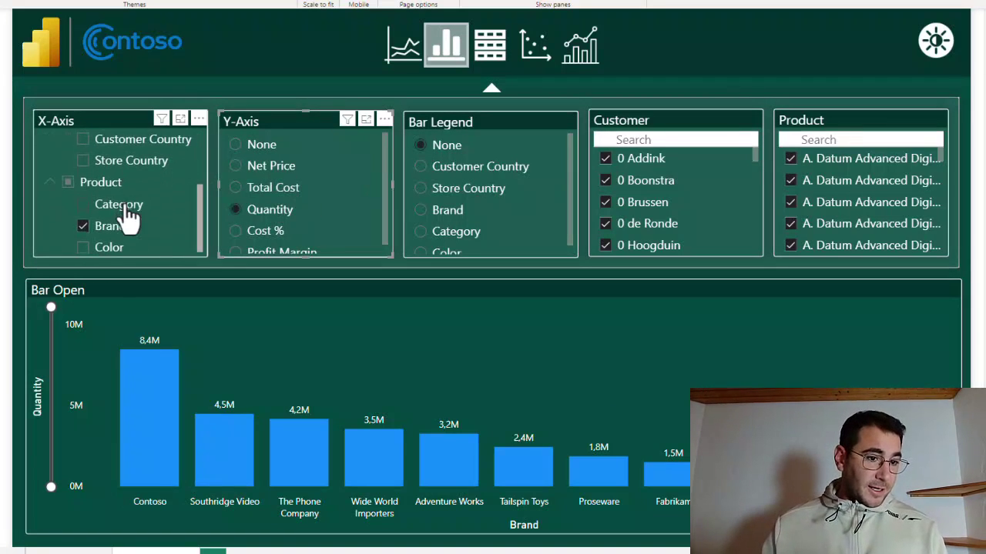
{"action": "scroll", "coordinate": [275, 193], "scroll_direction": "down", "scroll_amount": 1}
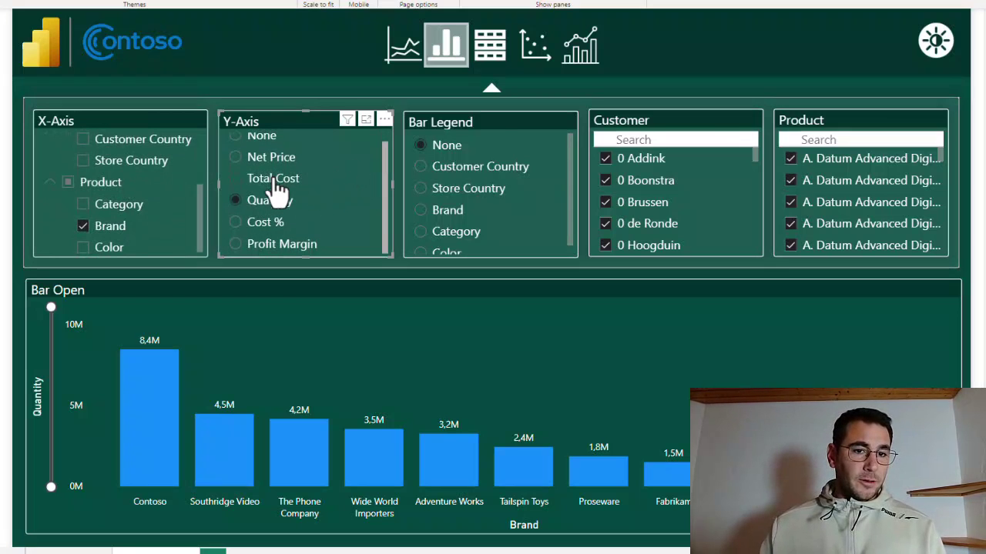
- Show the report's matrix view with its slicer area expanded
{"action": "left_click", "coordinate": [493, 50], "text": "ctrl"}
{"action": "left_click", "coordinate": [491, 88]}
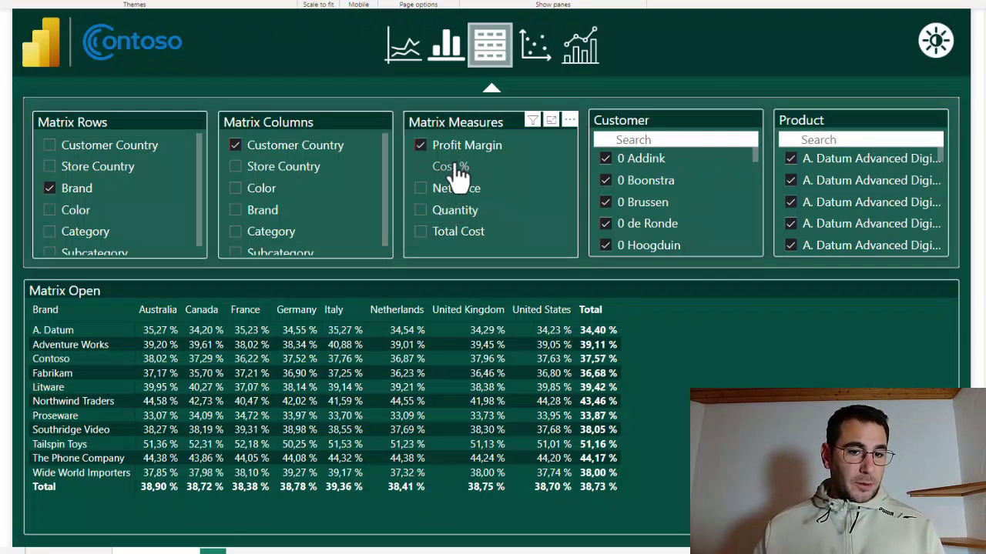
- Show the report's scatter view with its slicer area expanded, and examine the X-axis, Y-axis, Values and Legend slicers
{"action": "left_click", "coordinate": [483, 166]}
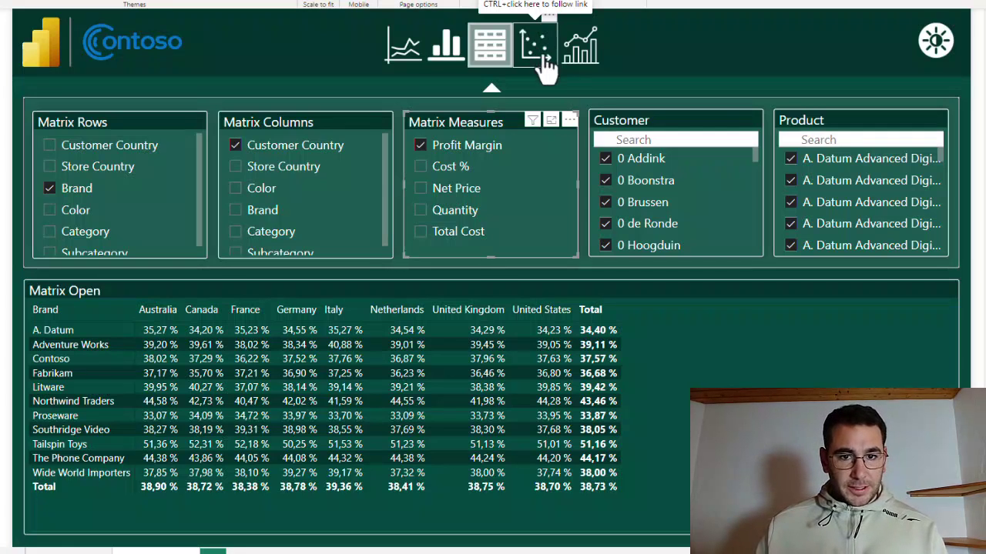
{"action": "left_click", "coordinate": [543, 59], "text": "ctrl"}
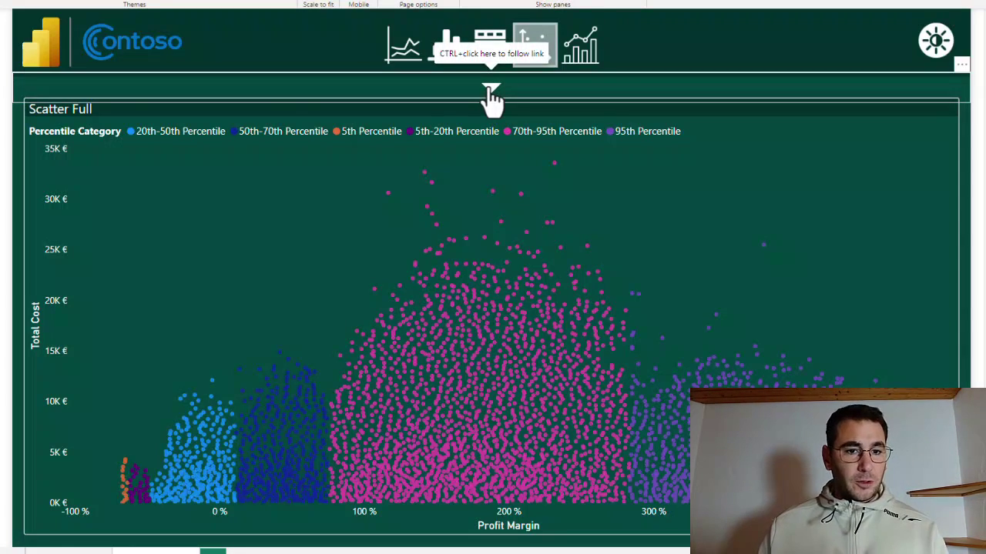
{"action": "left_click", "coordinate": [490, 91], "text": "ctrl"}
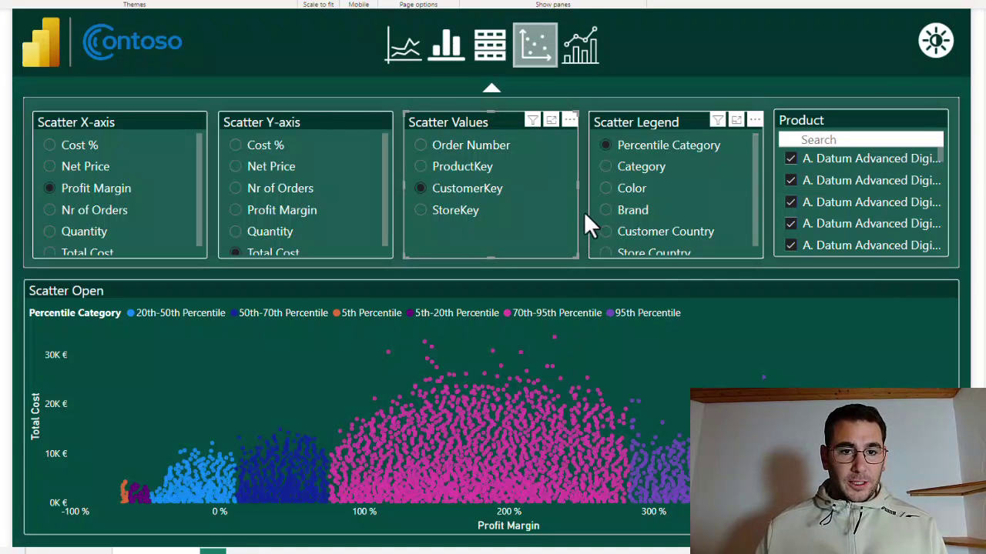
{"action": "left_click", "coordinate": [936, 45], "text": "ctrl"}
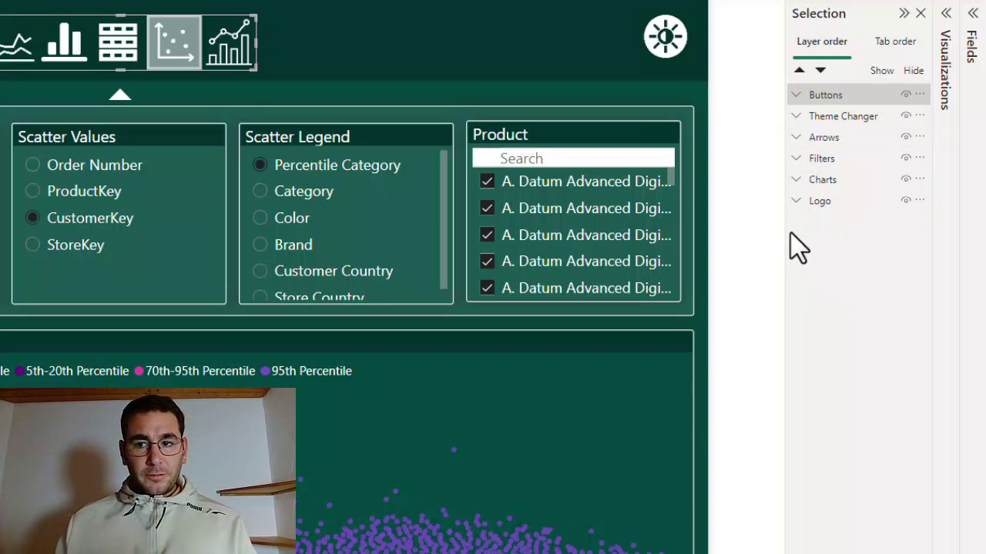
- Examine the shape and image layers in the Logo group of the layer order, and collapse the group again
{"action": "left_click", "coordinate": [836, 205]}
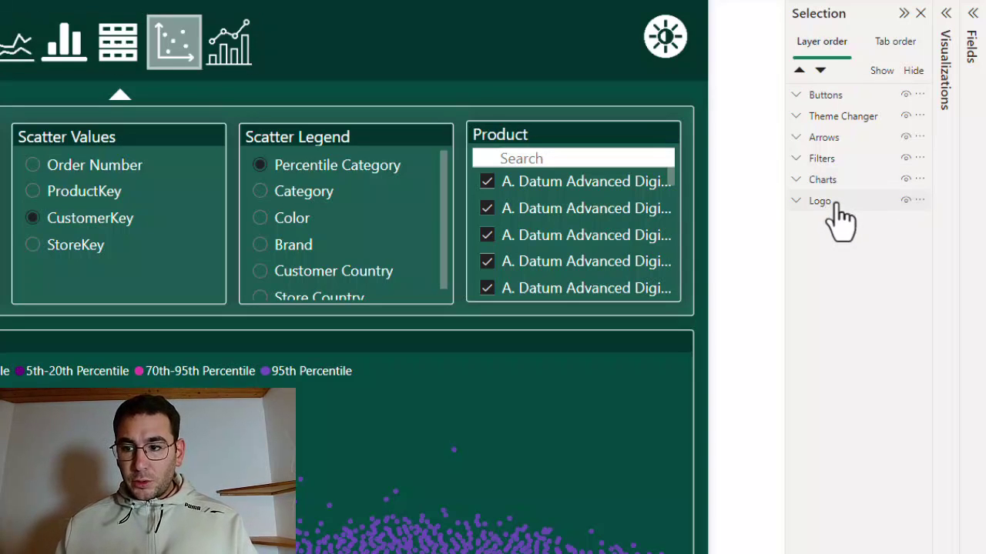
{"action": "left_click", "coordinate": [797, 202]}
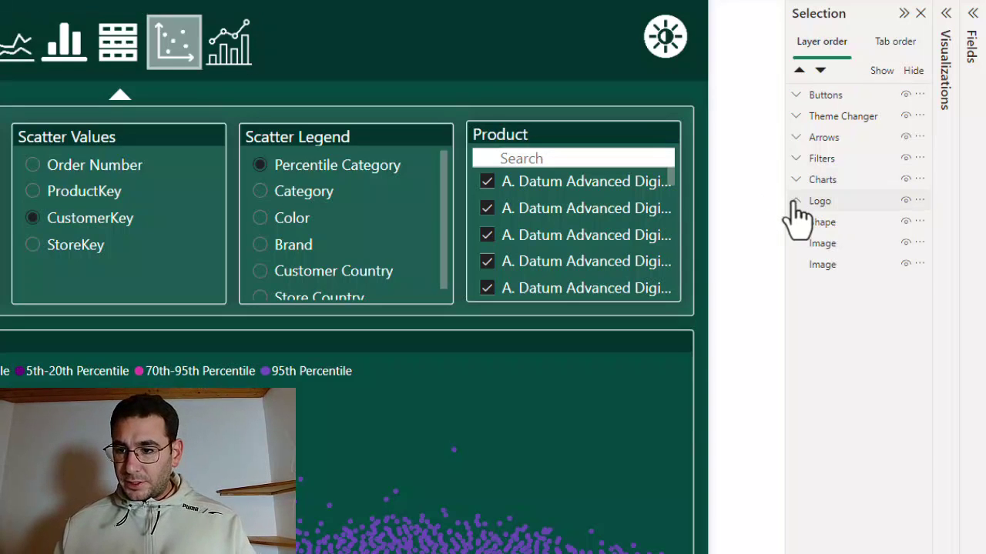
{"action": "left_click", "coordinate": [840, 223]}
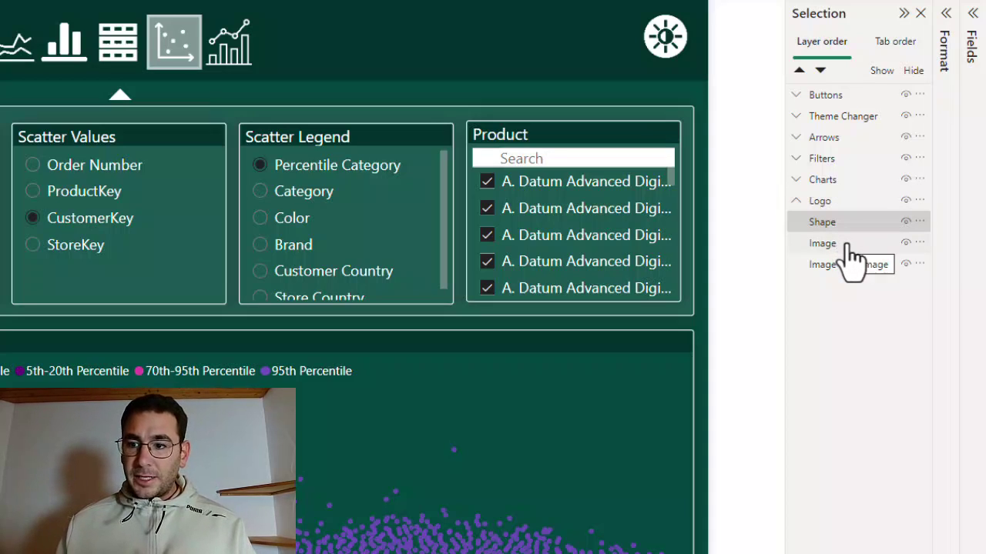
{"action": "left_click", "coordinate": [847, 245]}
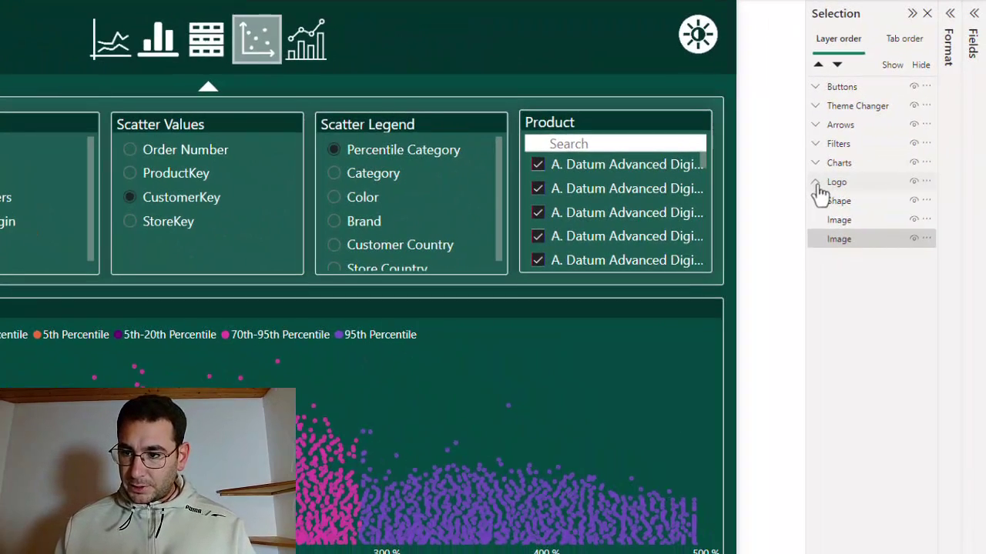
{"action": "left_click", "coordinate": [814, 183]}
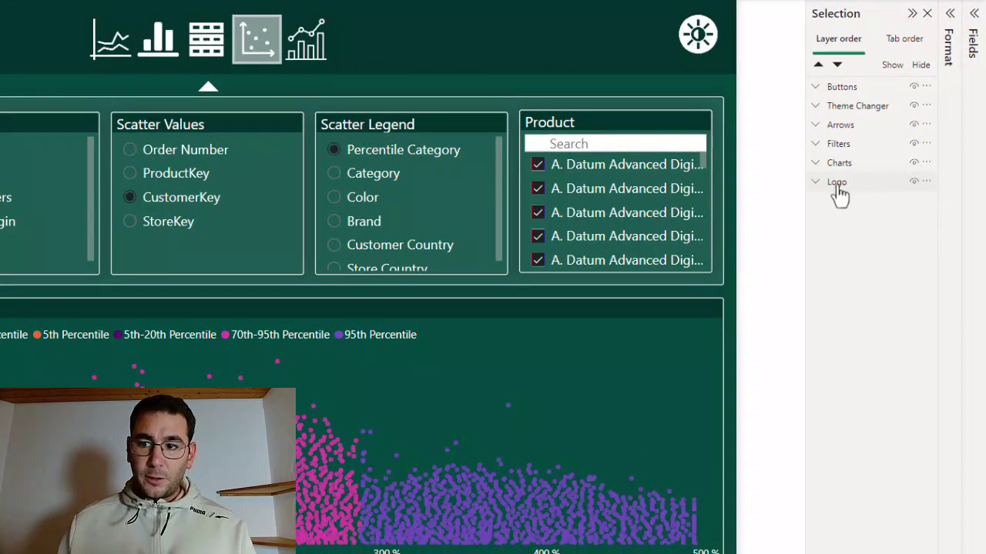
- Examine the Charts layer group, hiding the Scatter Open chart and showing it again before collapsing the group
{"action": "left_click", "coordinate": [865, 160]}
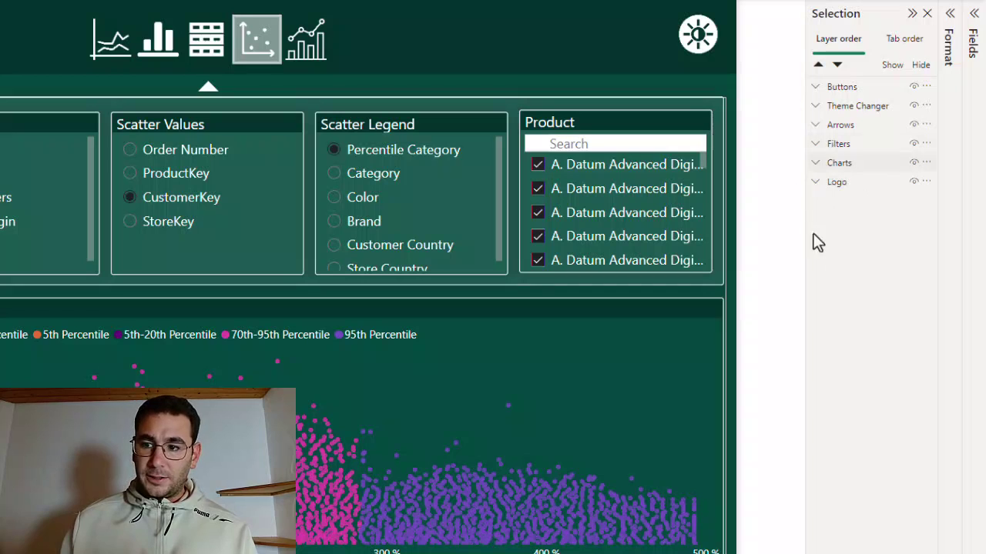
{"action": "left_click", "coordinate": [815, 163]}
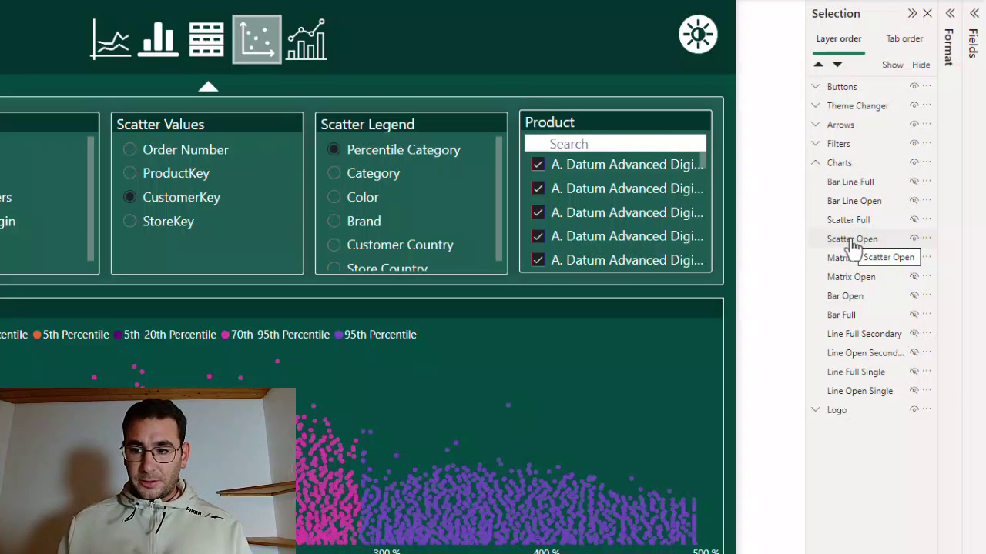
{"action": "left_click", "coordinate": [913, 240]}
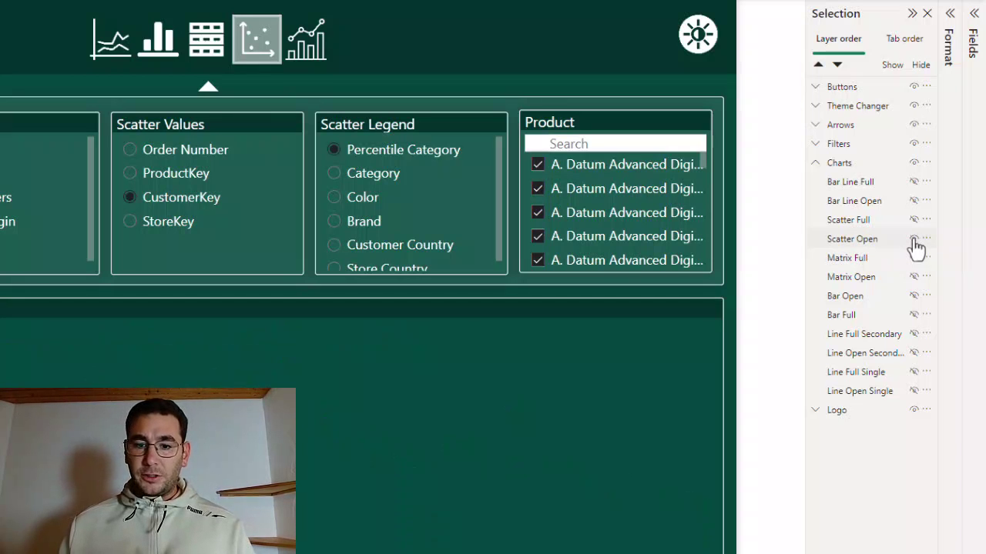
{"action": "left_click", "coordinate": [914, 240]}
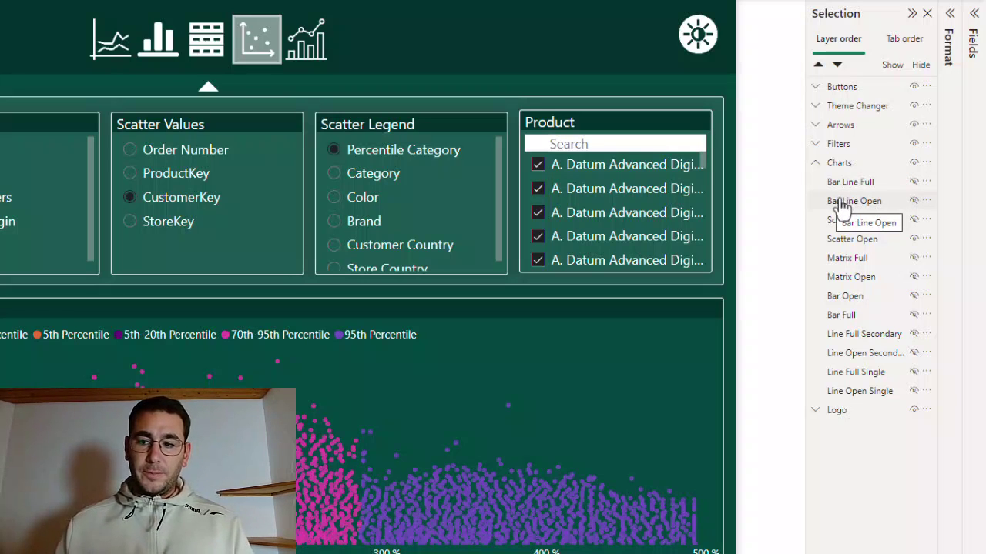
{"action": "left_click", "coordinate": [815, 163]}
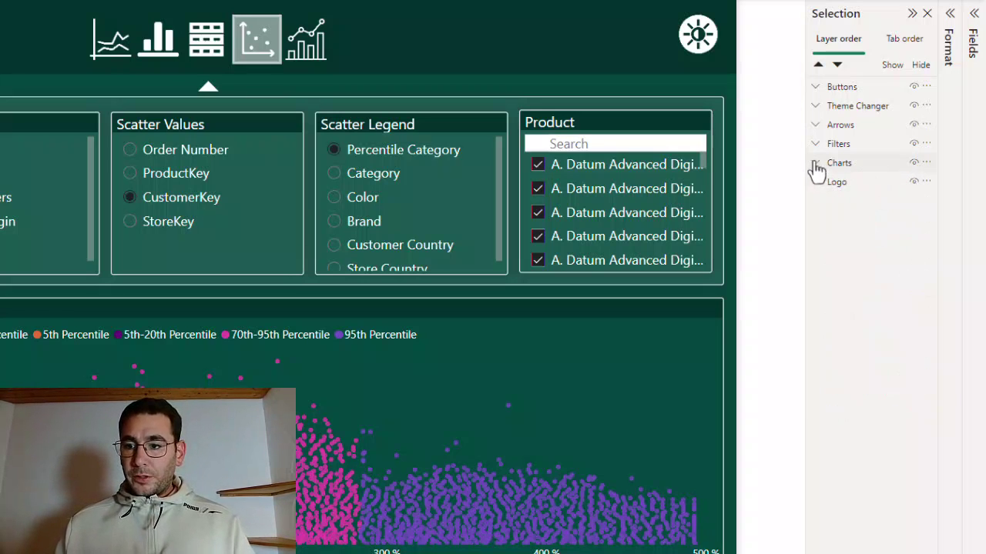
- Examine the slicers and the background shape in the Filters layer group, and collapse the group again
{"action": "left_click", "coordinate": [815, 145]}
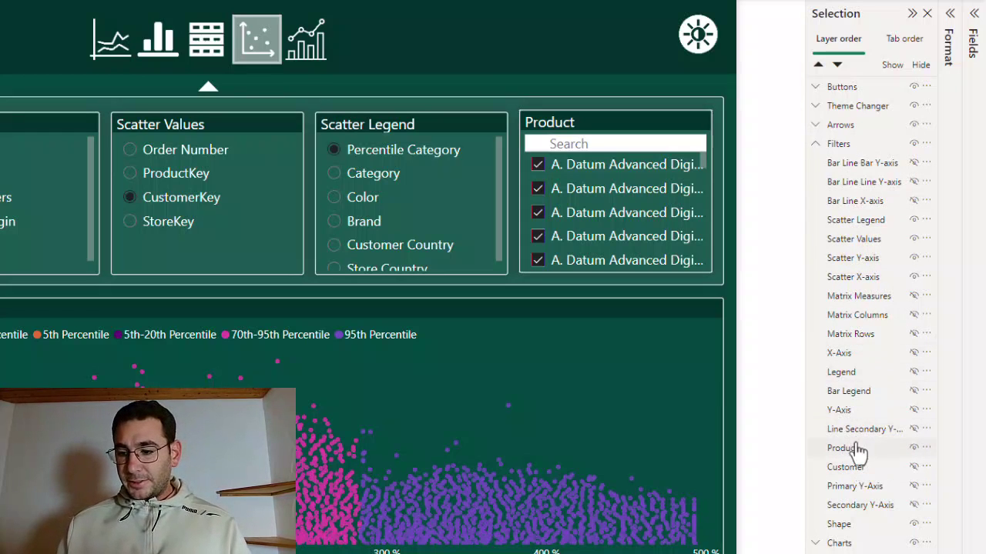
{"action": "left_click", "coordinate": [852, 532]}
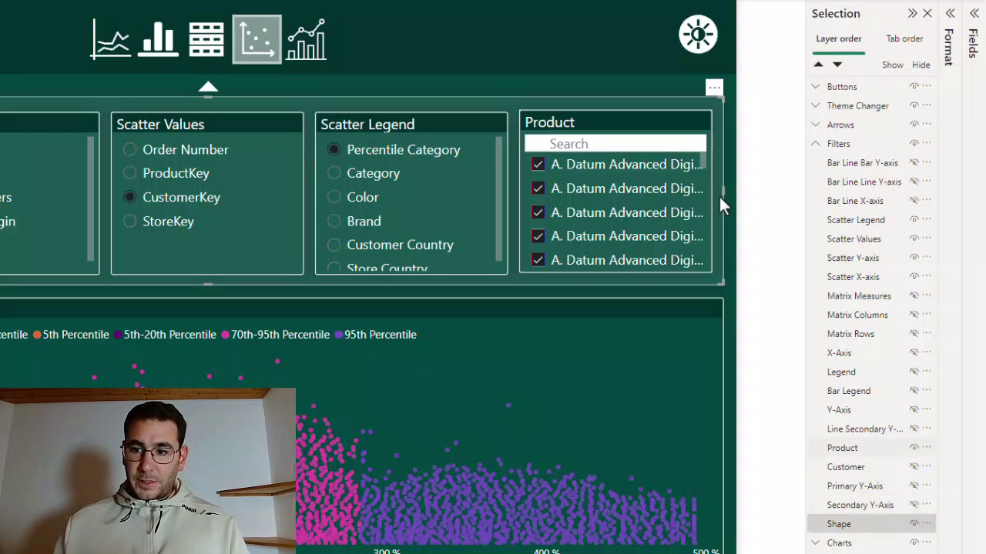
{"action": "left_click", "coordinate": [816, 144]}
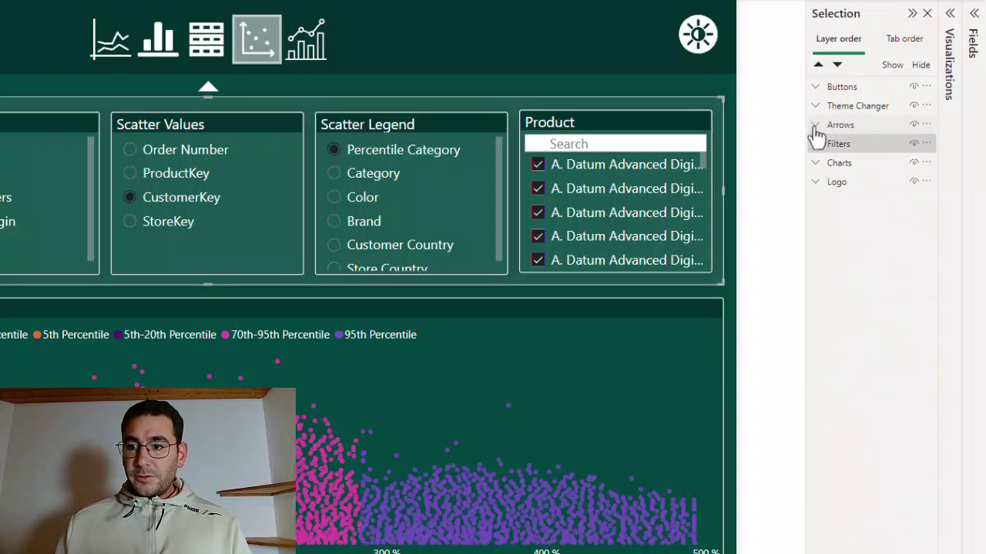
- Examine the layers inside the Arrows and Theme Changer groups, collapsing each group again
{"action": "left_click", "coordinate": [814, 125]}
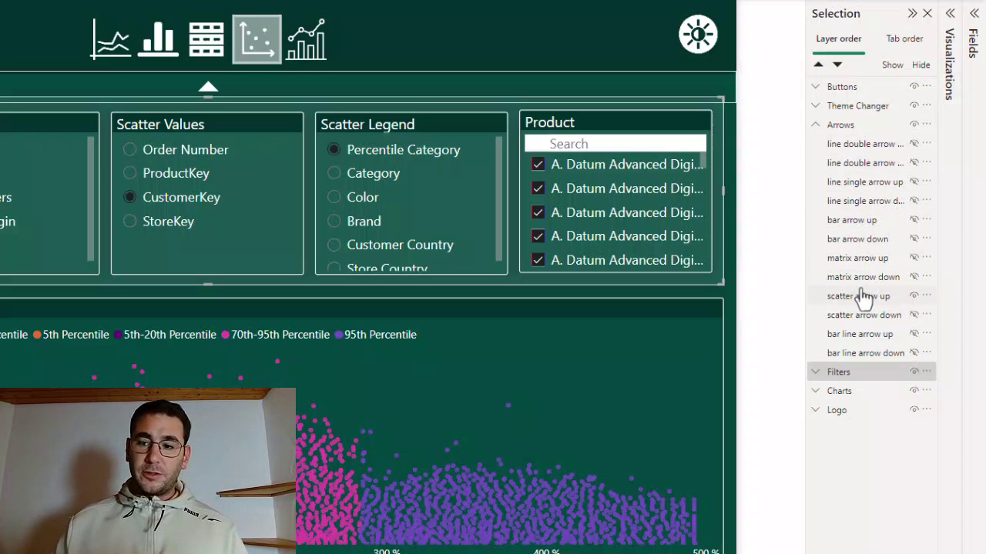
{"action": "left_click", "coordinate": [815, 125]}
{"action": "left_click", "coordinate": [816, 108]}
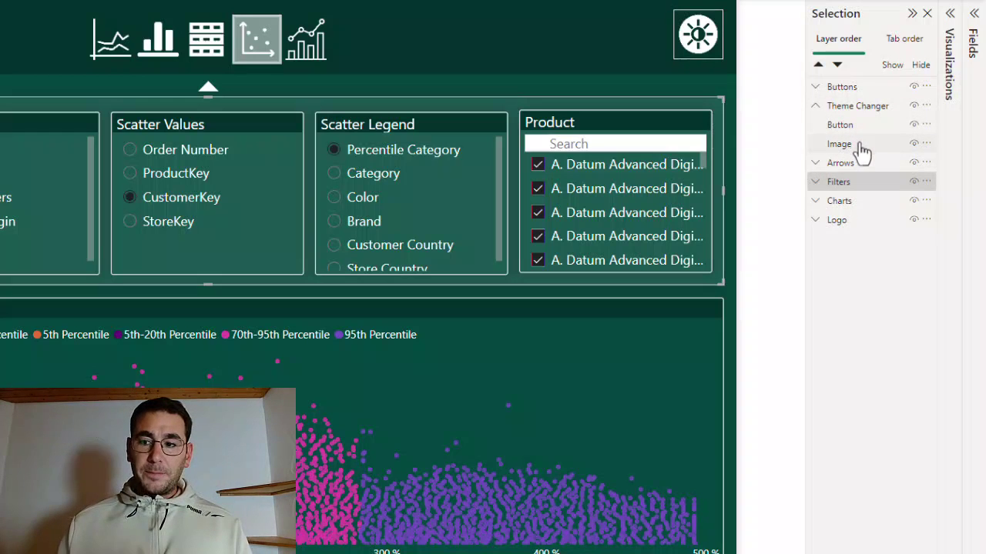
{"action": "left_click", "coordinate": [816, 108]}
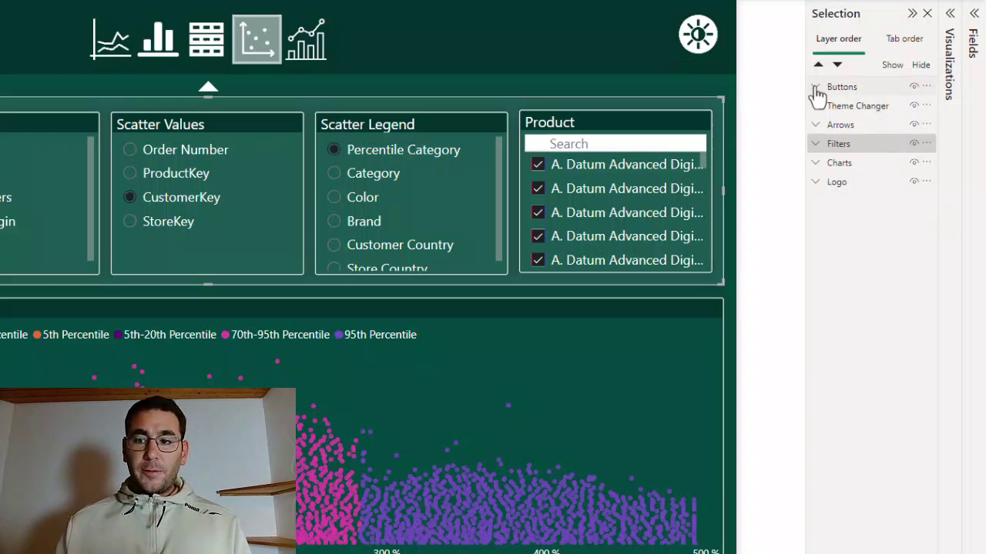
- Examine the selected and unselected button pairs in the Buttons layer group, including the contents of the line selected group
{"action": "left_click", "coordinate": [816, 87]}
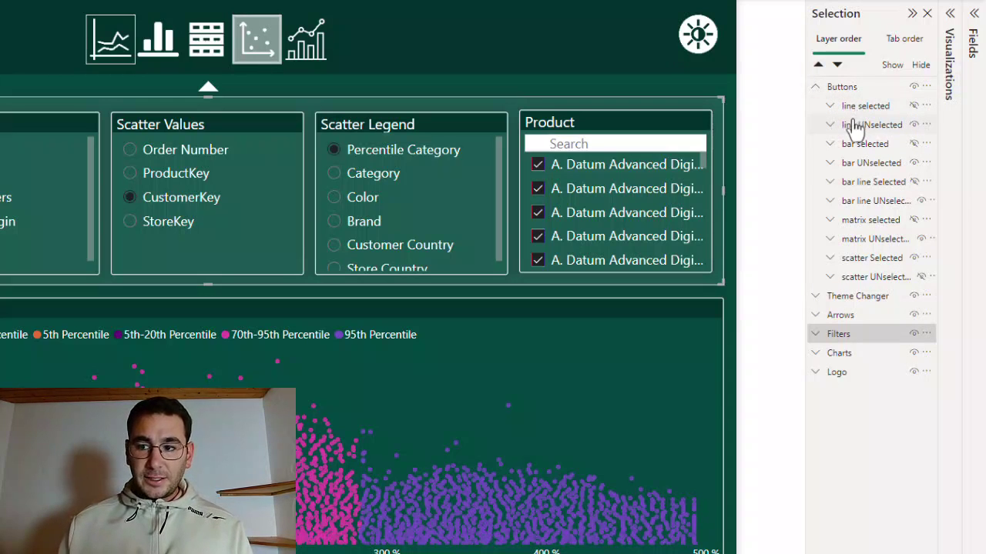
{"action": "left_click", "coordinate": [830, 106]}
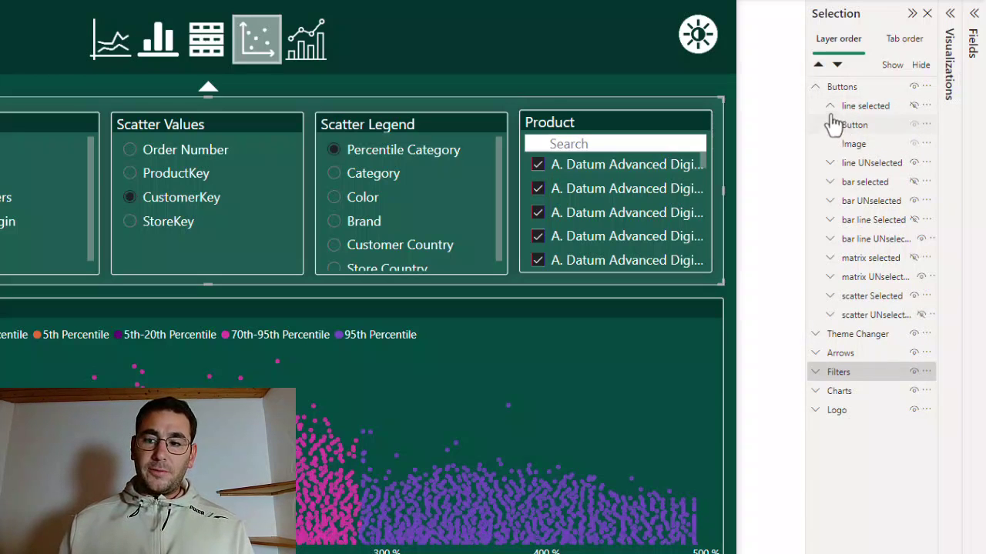
{"action": "left_click", "coordinate": [829, 107]}
{"action": "left_click", "coordinate": [815, 87]}
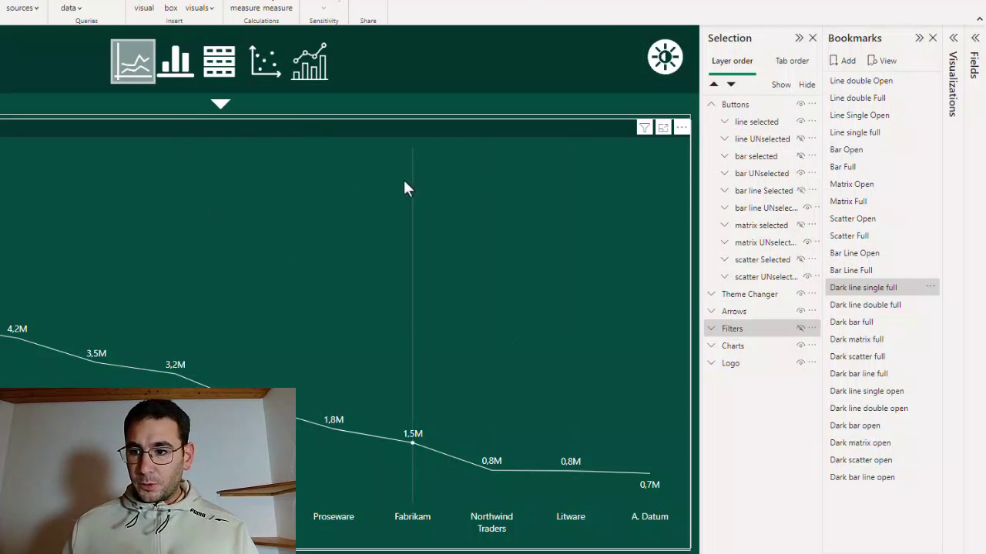
- Compare the light and dark pages using the Line double Open and Dark line single full bookmarks, ending on Dark line single full
{"action": "left_click", "coordinate": [863, 290]}
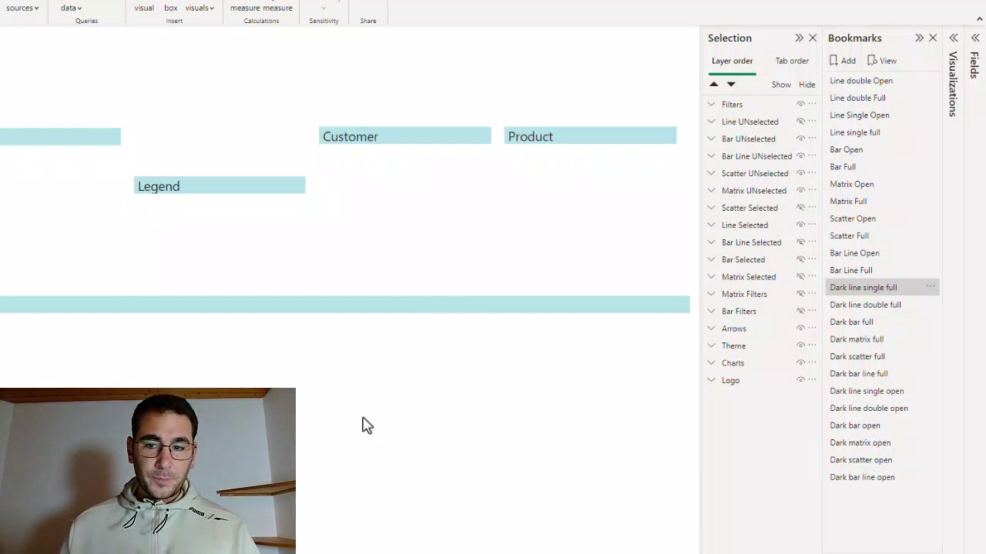
{"action": "left_click", "coordinate": [856, 81]}
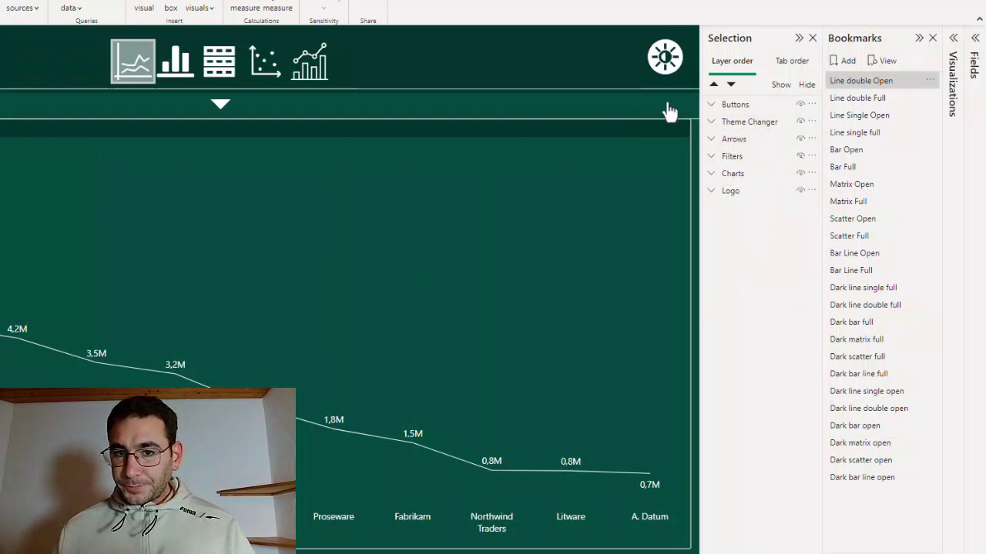
{"action": "left_click", "coordinate": [878, 292]}
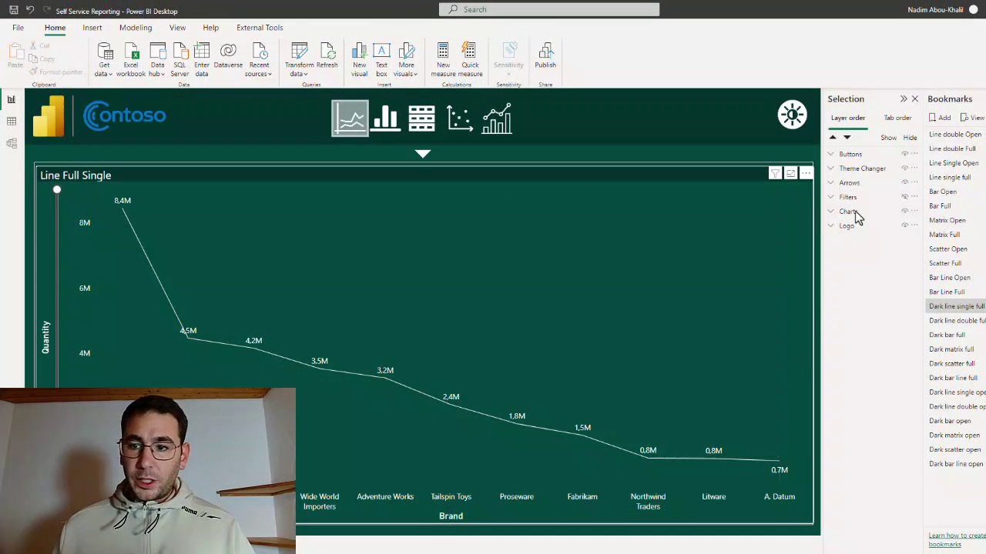
- Check which layers in the Charts and Buttons groups are visible under the Dark line single full bookmark, and collapse both groups
{"action": "left_click", "coordinate": [830, 212]}
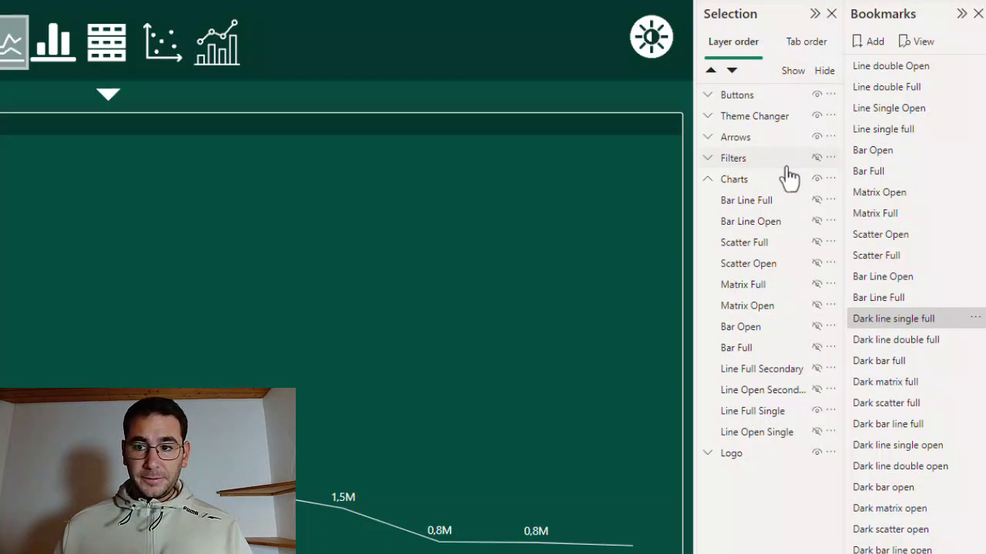
{"action": "left_click", "coordinate": [707, 95]}
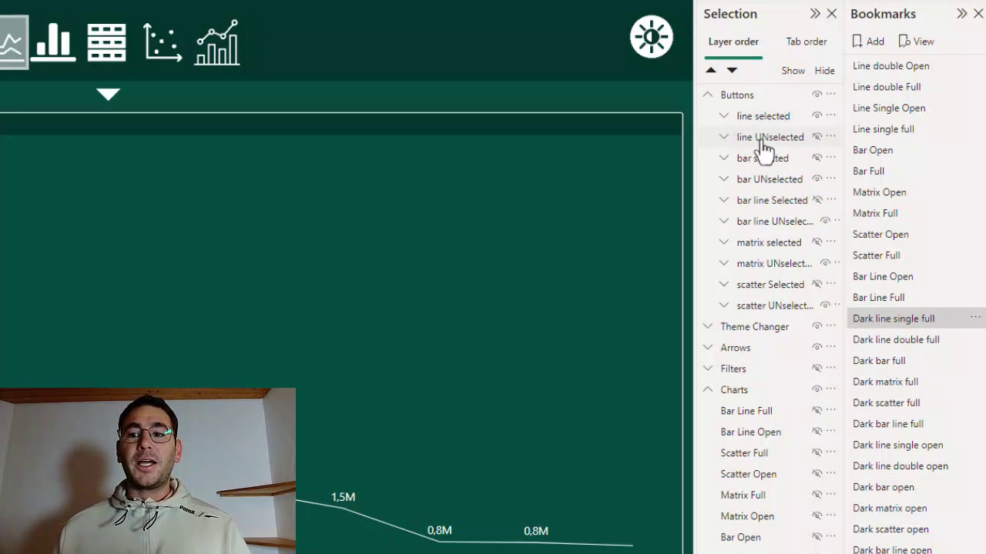
{"action": "left_click", "coordinate": [708, 96]}
{"action": "left_click", "coordinate": [708, 180]}
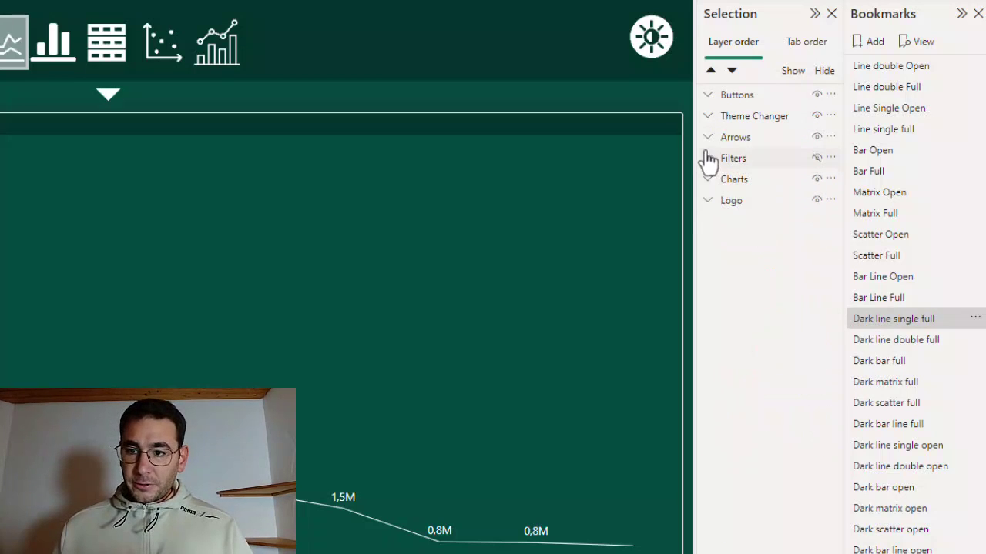
- Compare the visible layers in the Arrows group under the Dark line single full and Dark line single open bookmarks, and collapse the group
{"action": "left_click", "coordinate": [707, 138]}
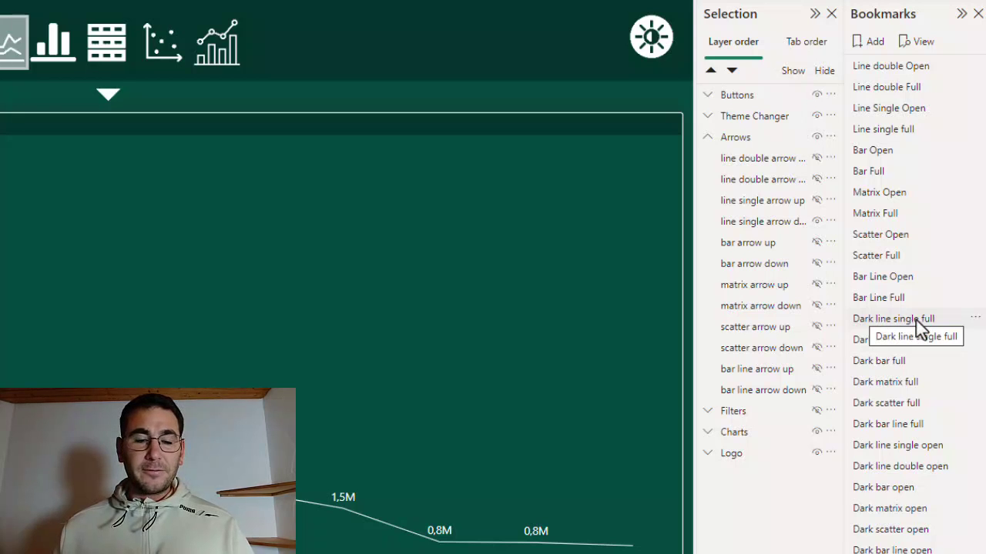
{"action": "left_click", "coordinate": [854, 322]}
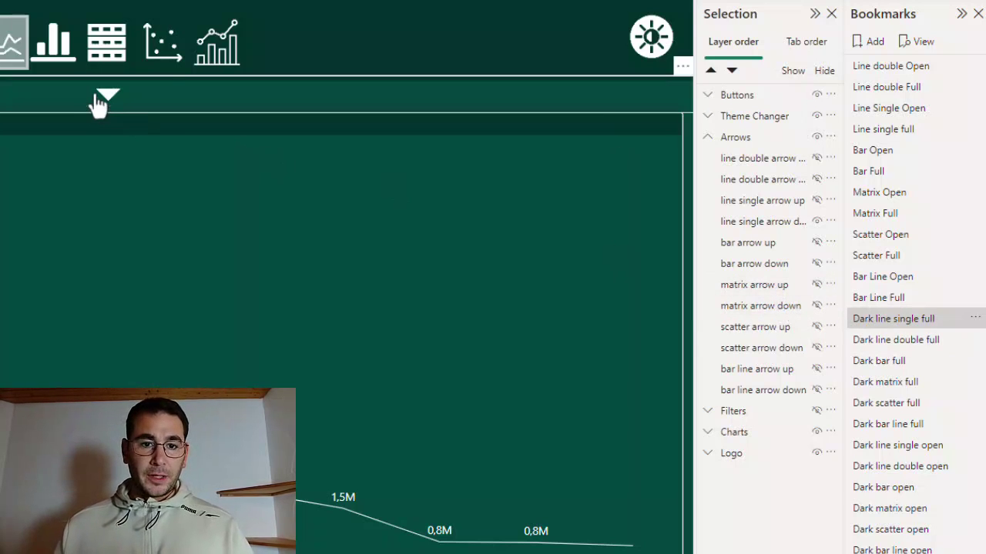
{"action": "left_click", "coordinate": [112, 102], "text": "ctrl"}
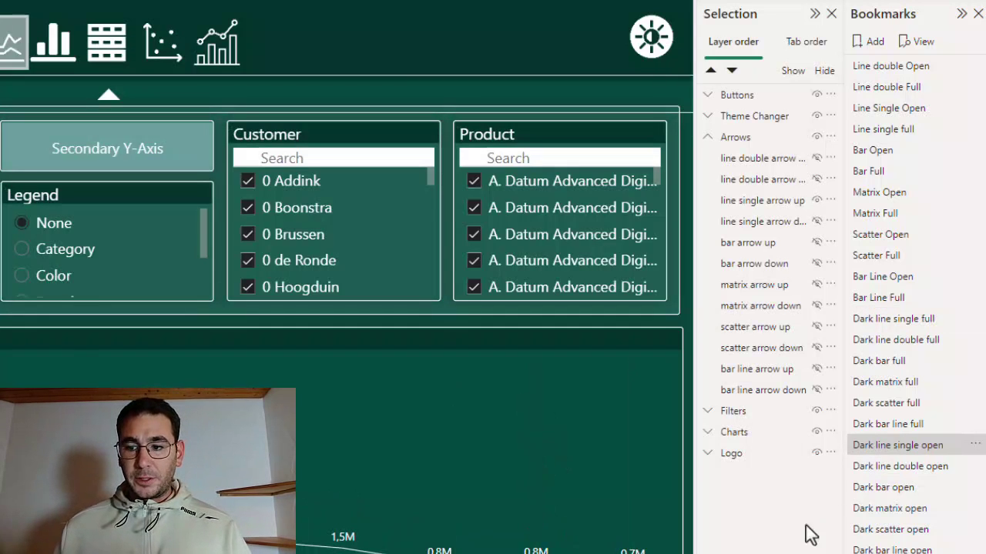
{"action": "left_click", "coordinate": [882, 445]}
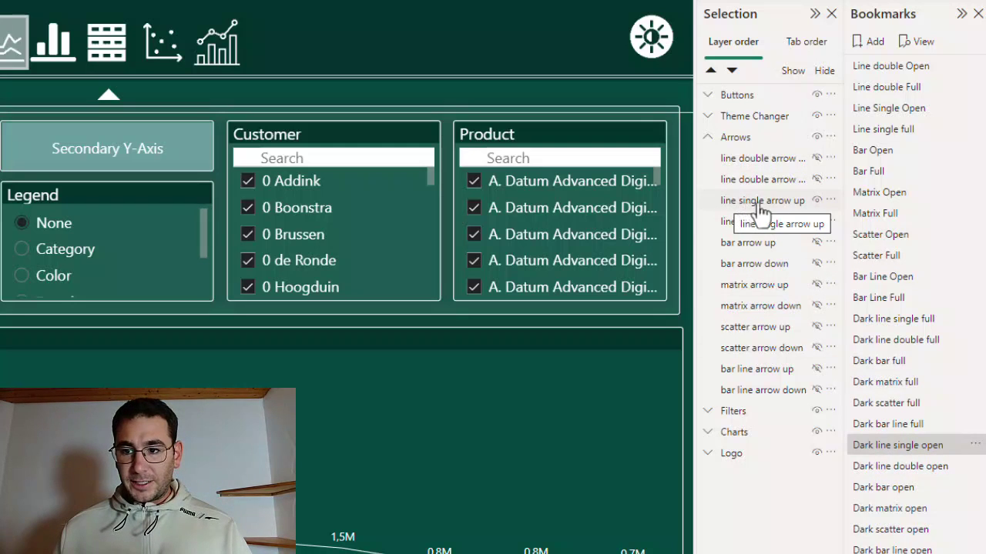
{"action": "left_click", "coordinate": [108, 98], "text": "ctrl"}
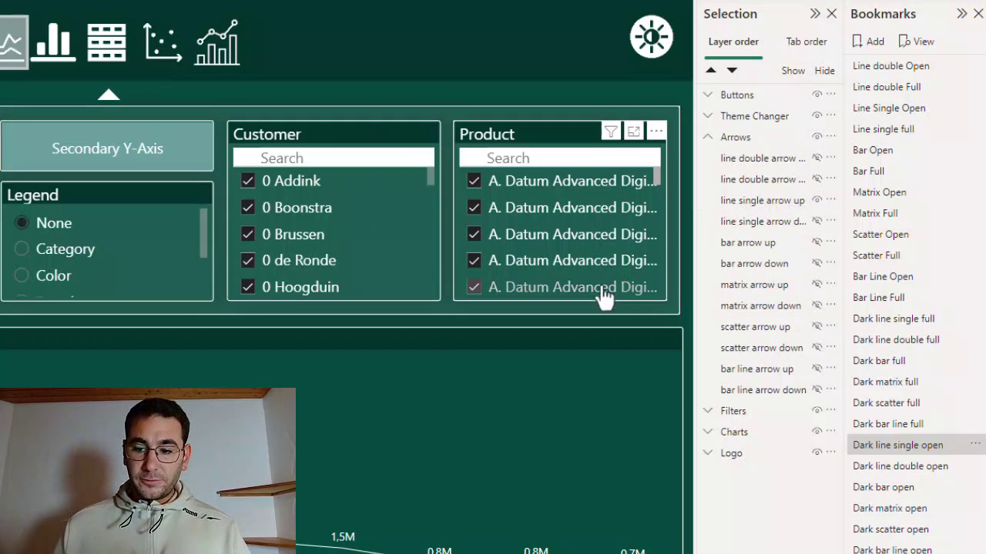
{"action": "left_click", "coordinate": [706, 138]}
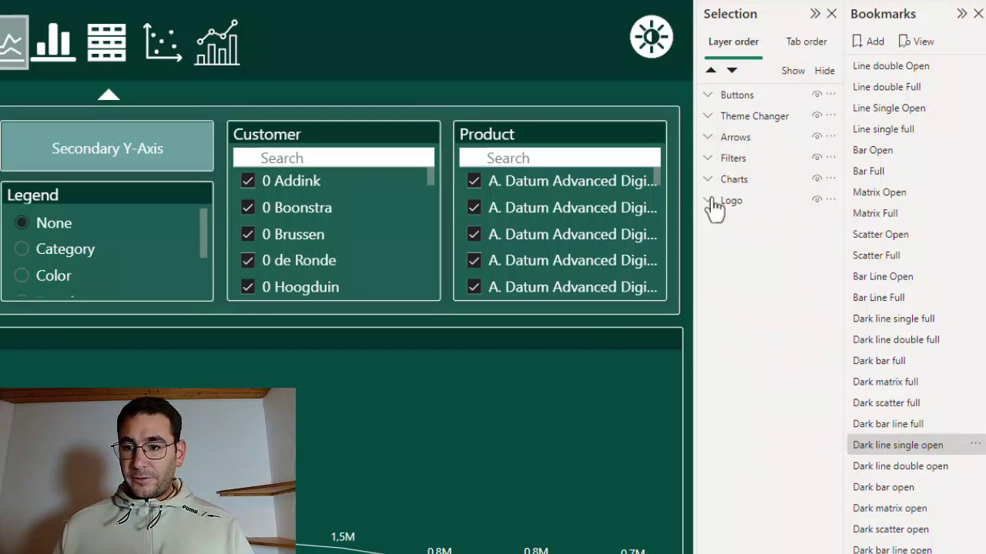
- Check the Filters group's layers under the Dark line double open bookmark and select the Line Secondary Y-Axis slicer on the page
{"action": "left_click", "coordinate": [707, 159]}
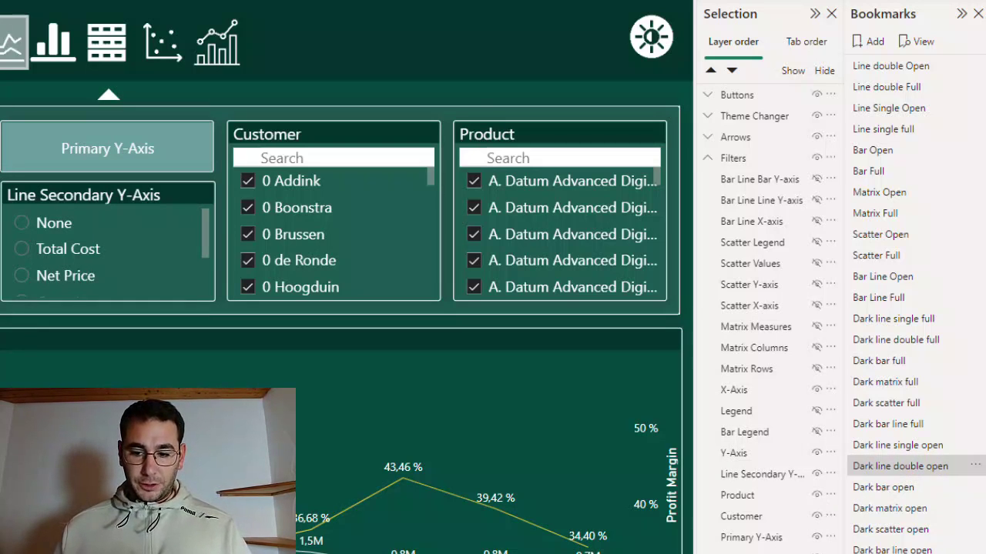
{"action": "scroll", "coordinate": [751, 478], "scroll_direction": "down", "scroll_amount": 3}
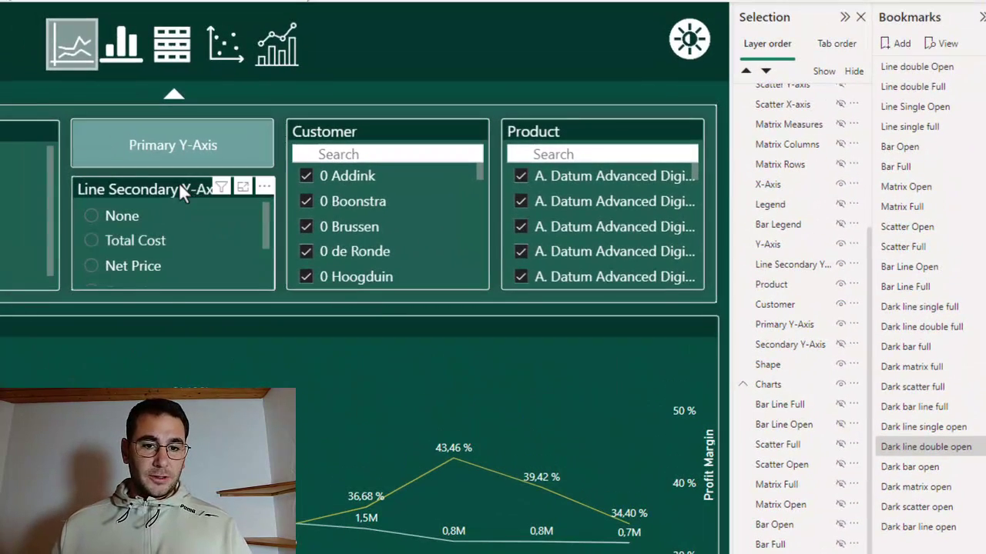
{"action": "left_click", "coordinate": [179, 183]}
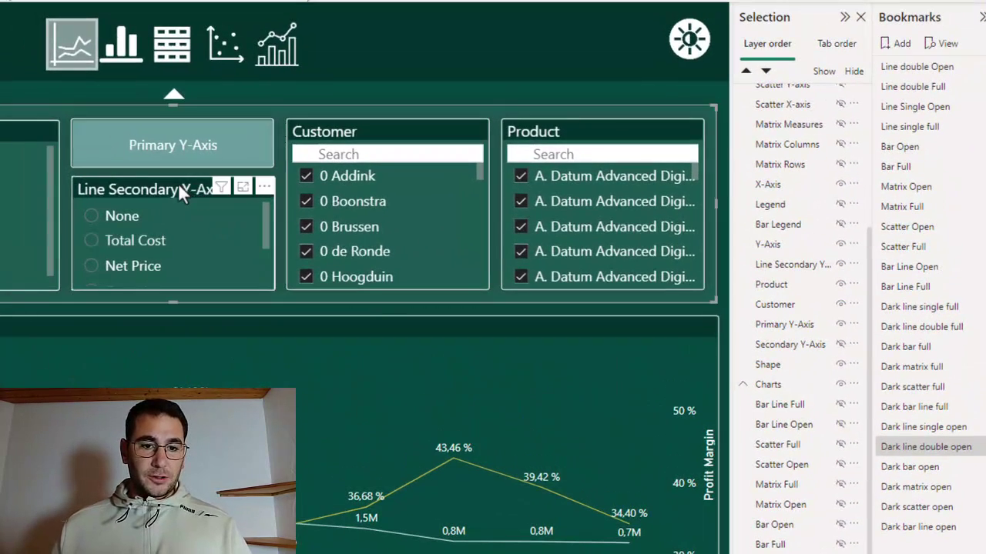
{"action": "left_click", "coordinate": [147, 184]}
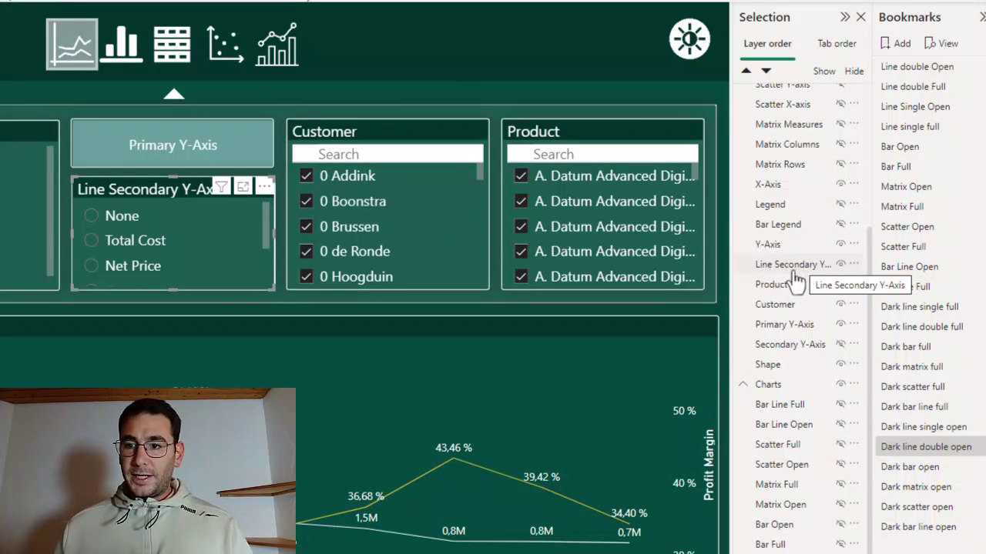
- Collapse the Filters group and expand the Arrows group to check its layer visibility under the Dark line double open bookmark
{"action": "scroll", "coordinate": [793, 277], "scroll_direction": "up", "scroll_amount": 5}
{"action": "left_click", "coordinate": [742, 139]}
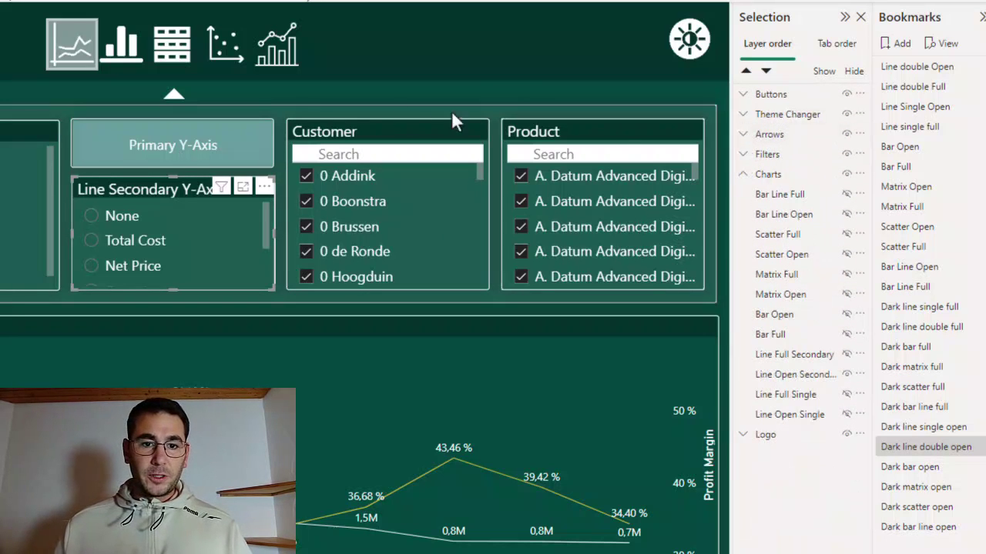
{"action": "left_click", "coordinate": [741, 137]}
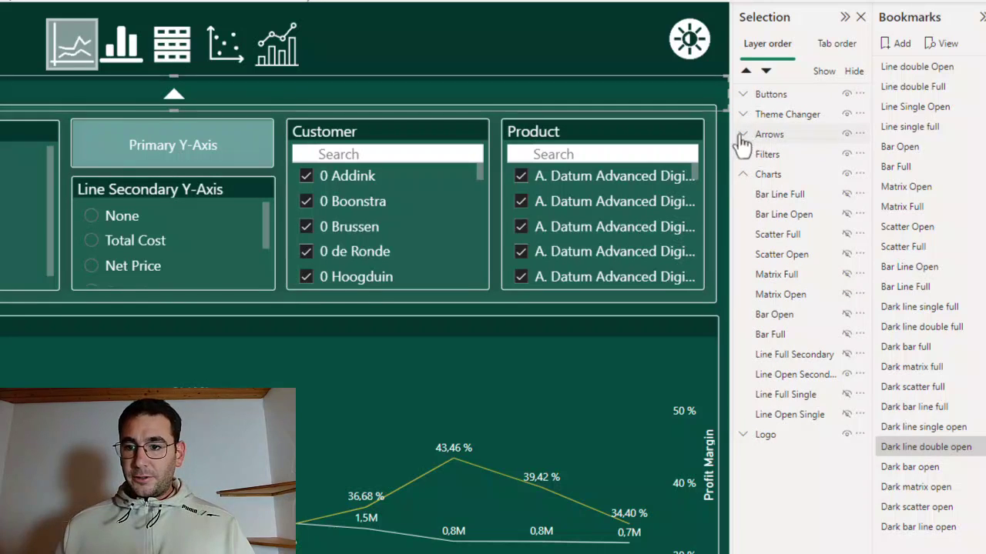
{"action": "left_click", "coordinate": [743, 136]}
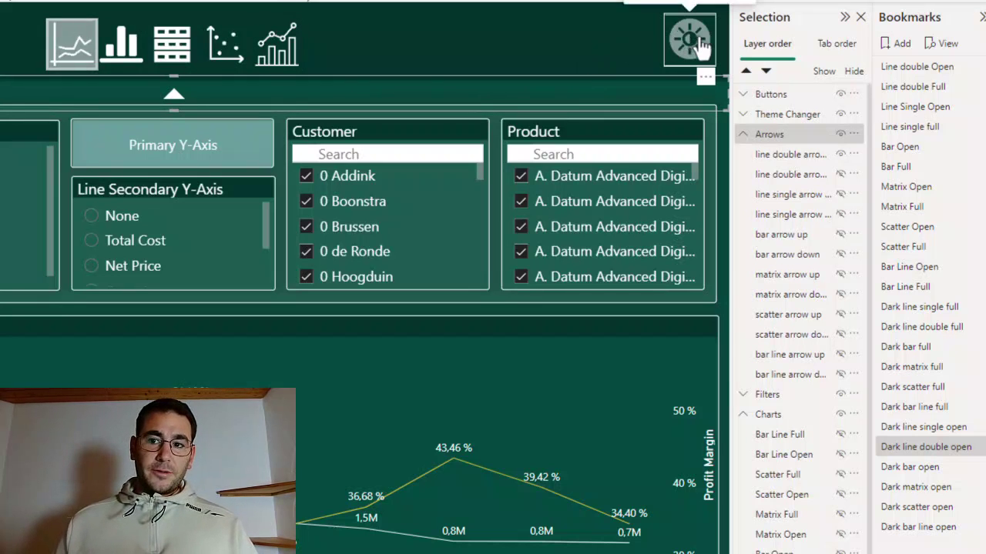
- Select the theme changer button on the dark page and inspect its action type and destination
{"action": "left_click", "coordinate": [693, 54]}
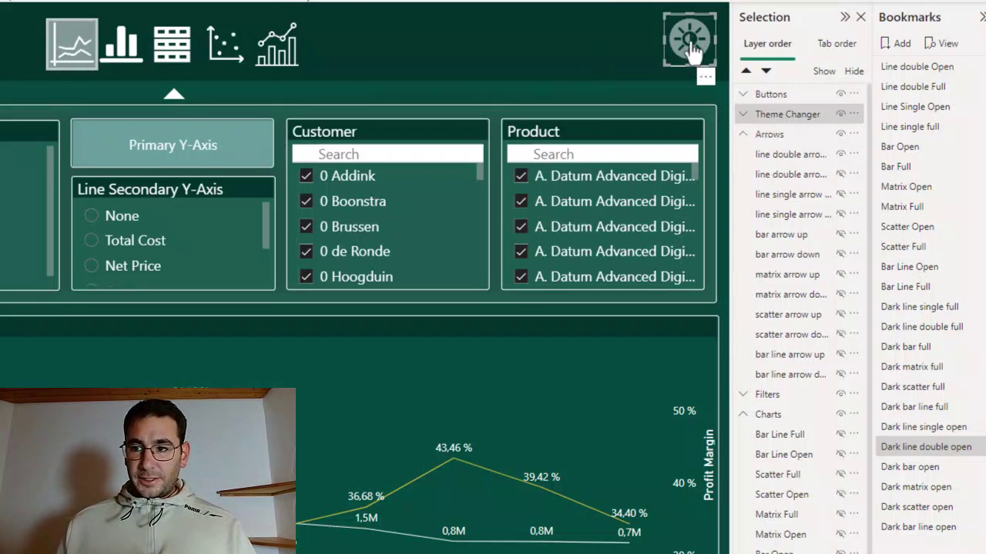
{"action": "left_click", "coordinate": [693, 52], "text": "ctrl"}
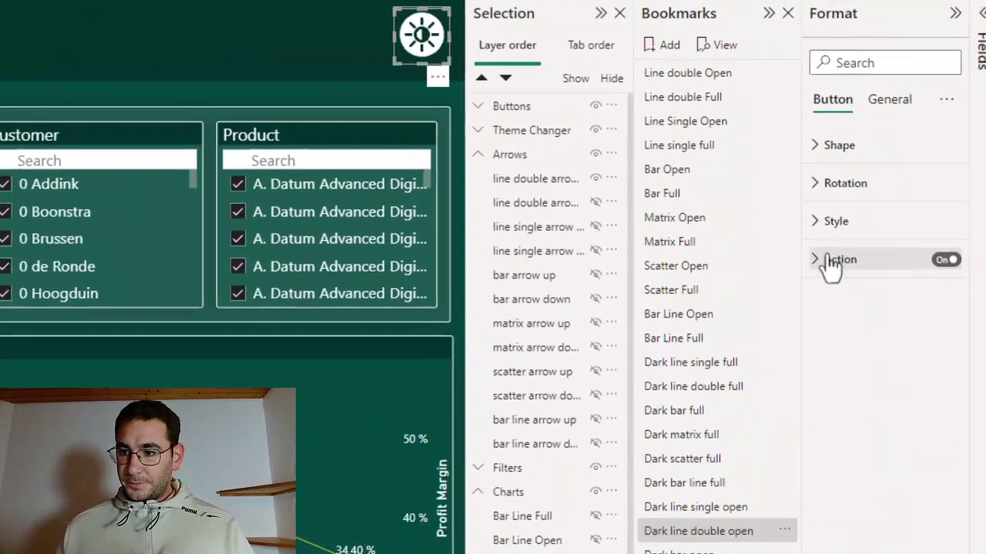
{"action": "left_click", "coordinate": [832, 264]}
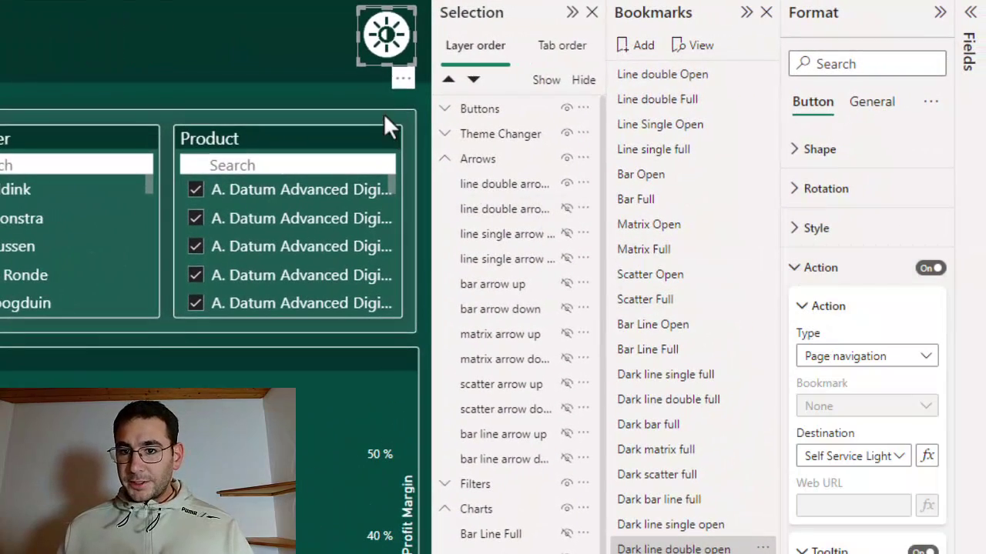